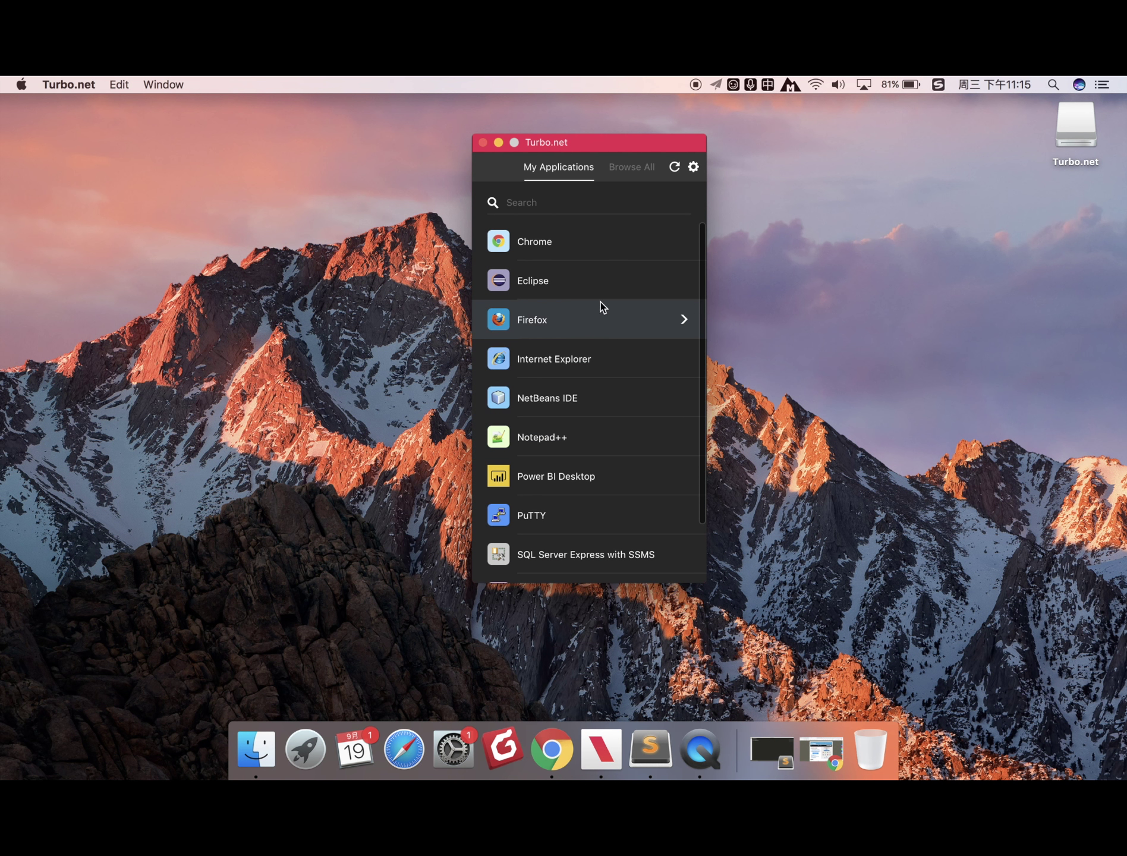
Step: Launch Chrome from My Applications, maximize its window and skip the Google account sign-in on the welcome page
left_click(576, 241)
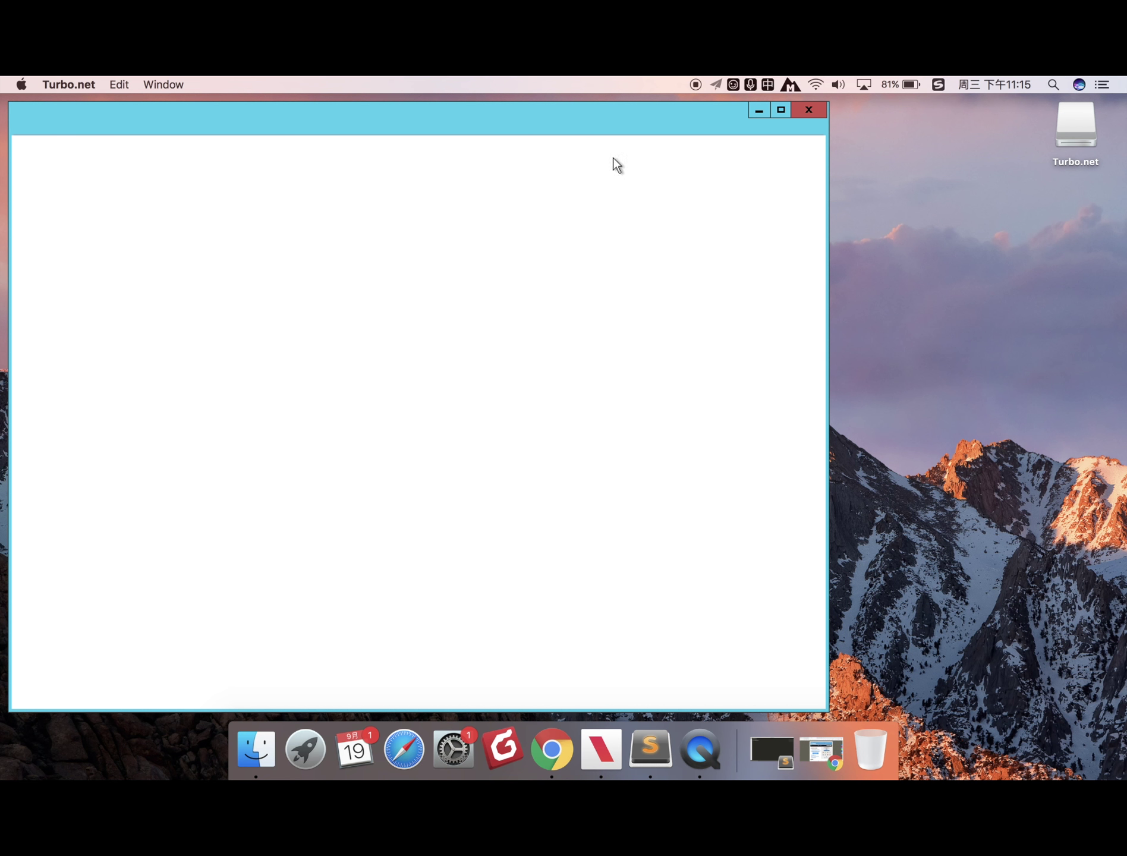
left_click(780, 110)
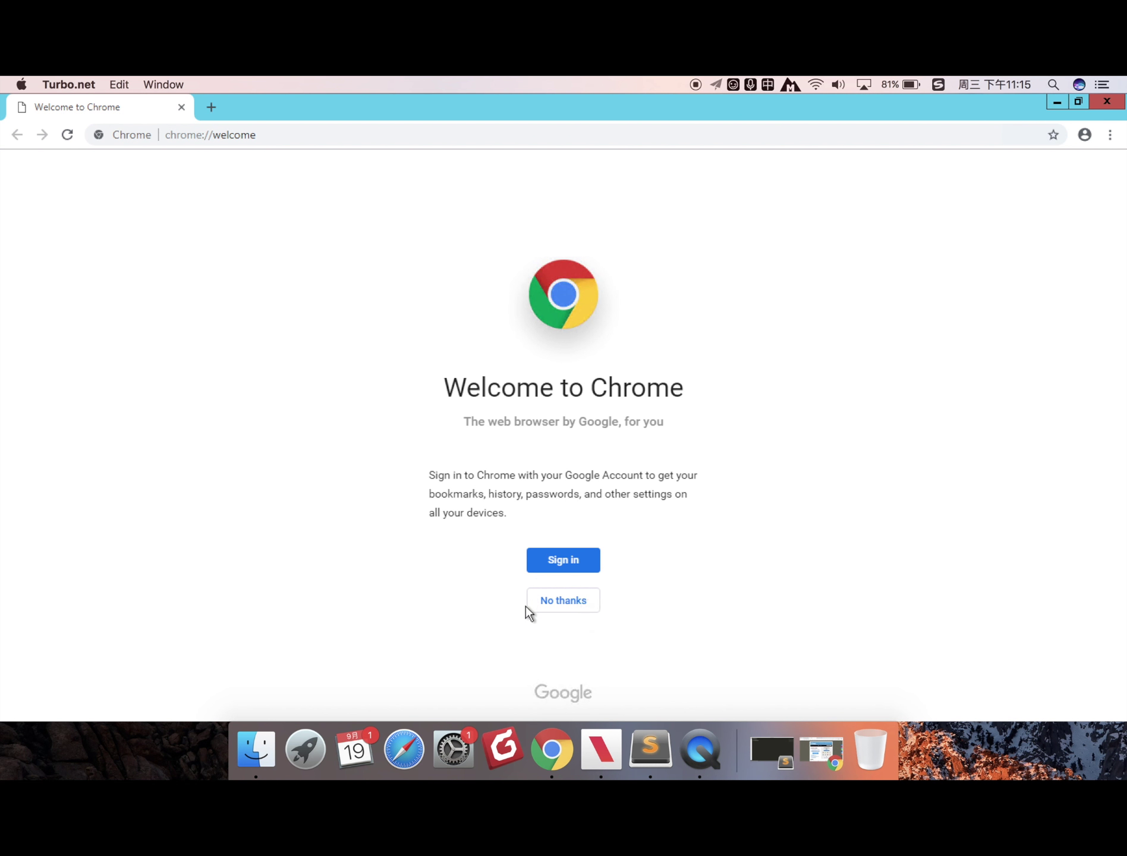
left_click(546, 605)
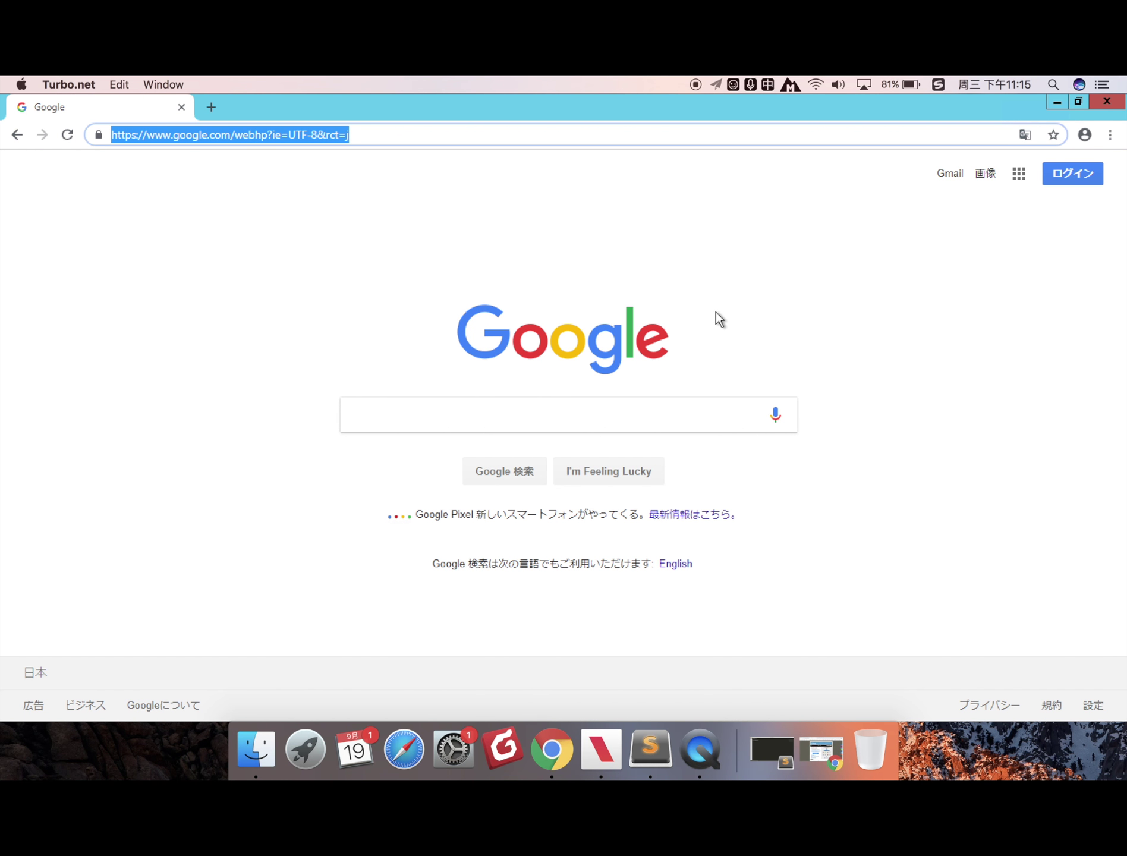
left_click(716, 313)
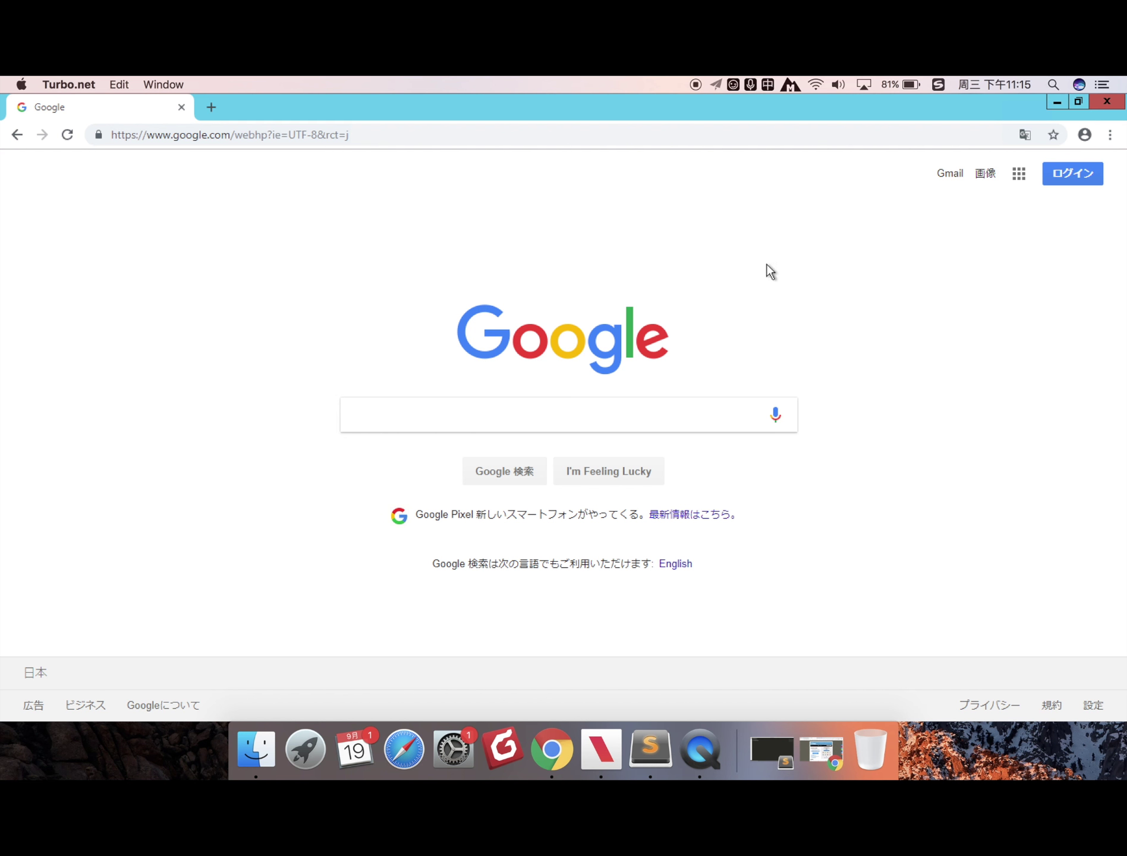
Step: Minimize the streamed Chrome window and examine the Turbo.net client settings and its cloud region choices
left_click(1057, 102)
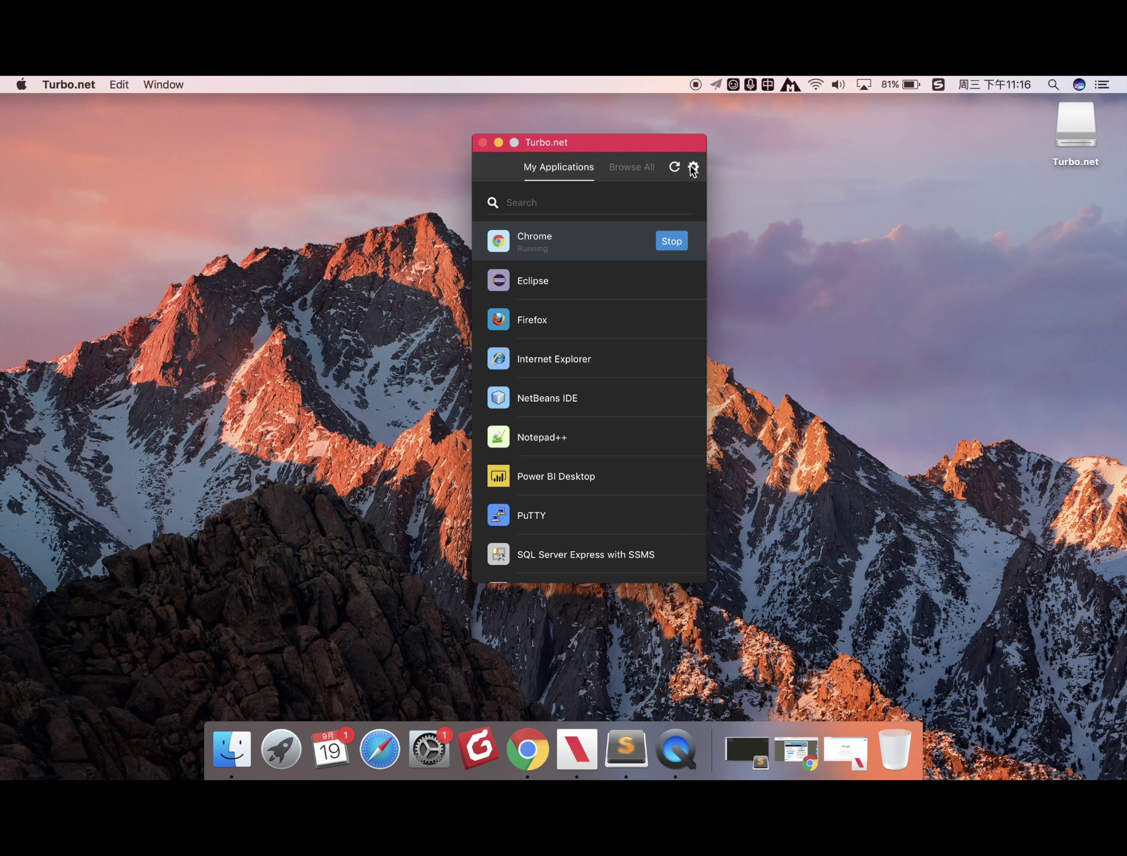
left_click(693, 168)
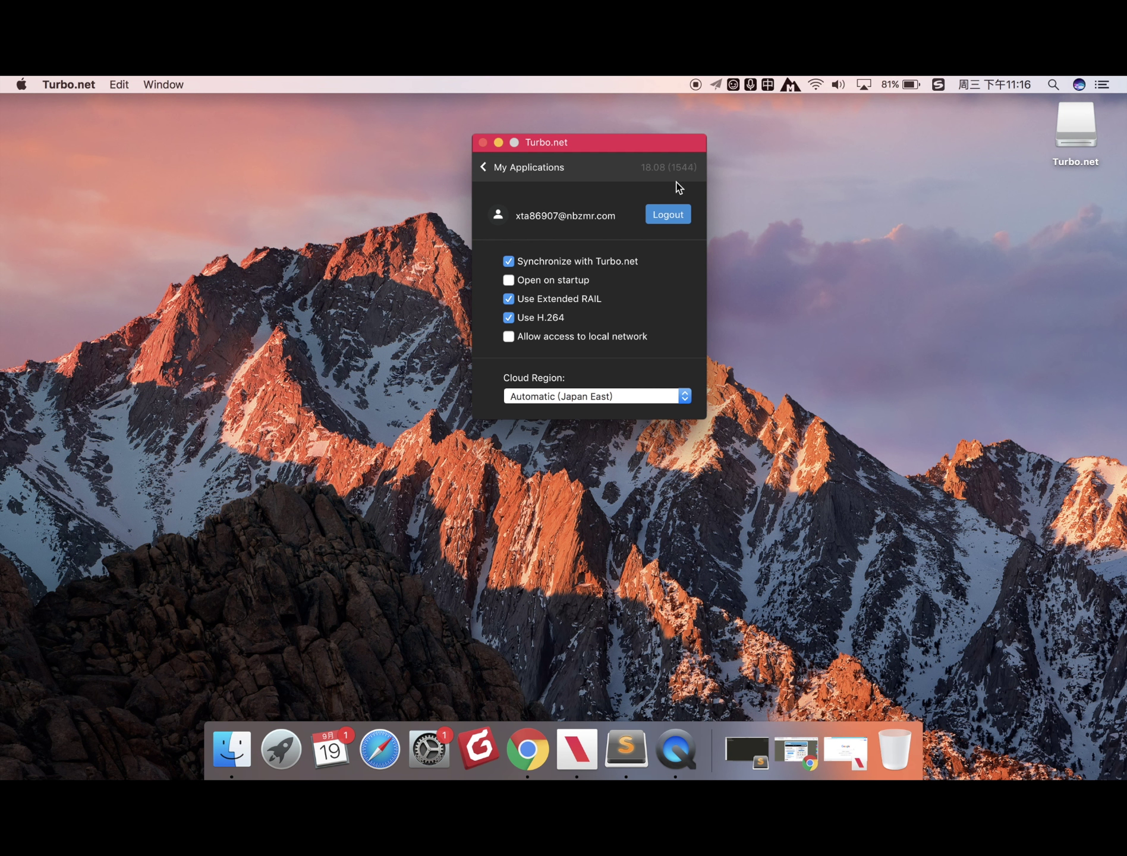
left_click(557, 402)
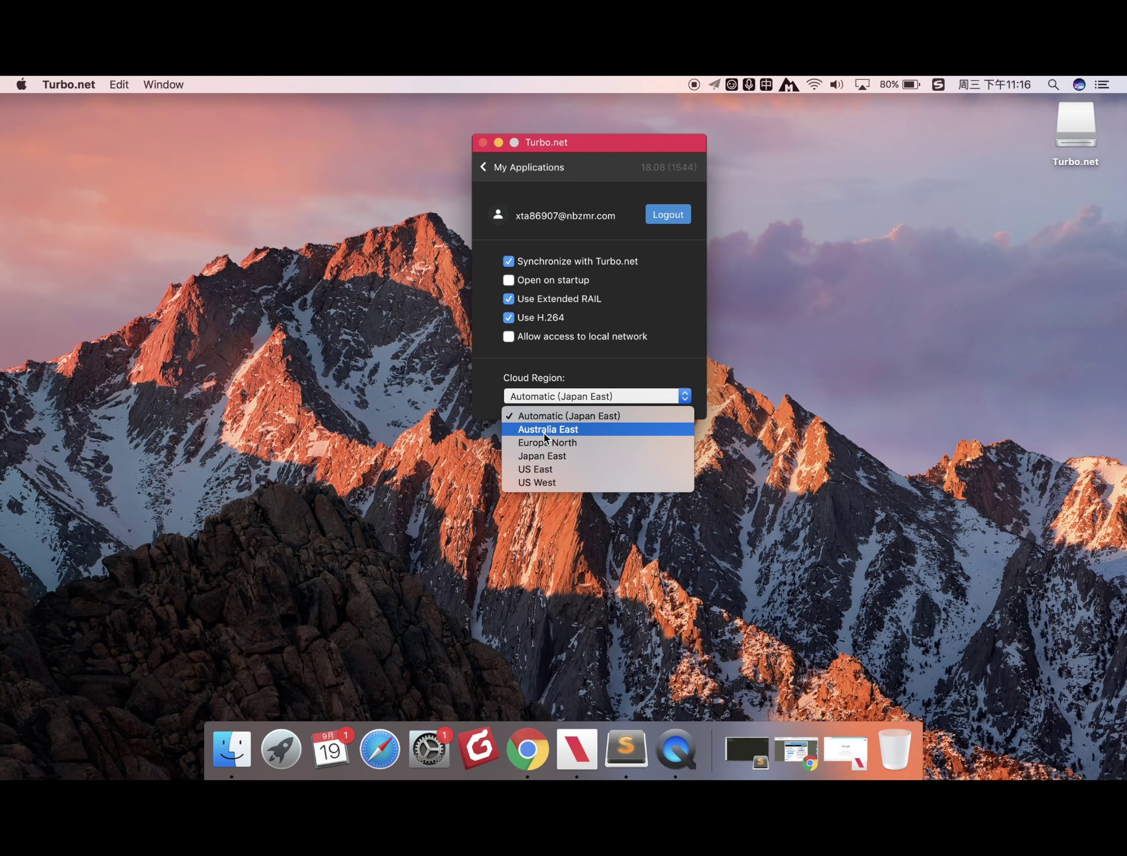
left_click(544, 310)
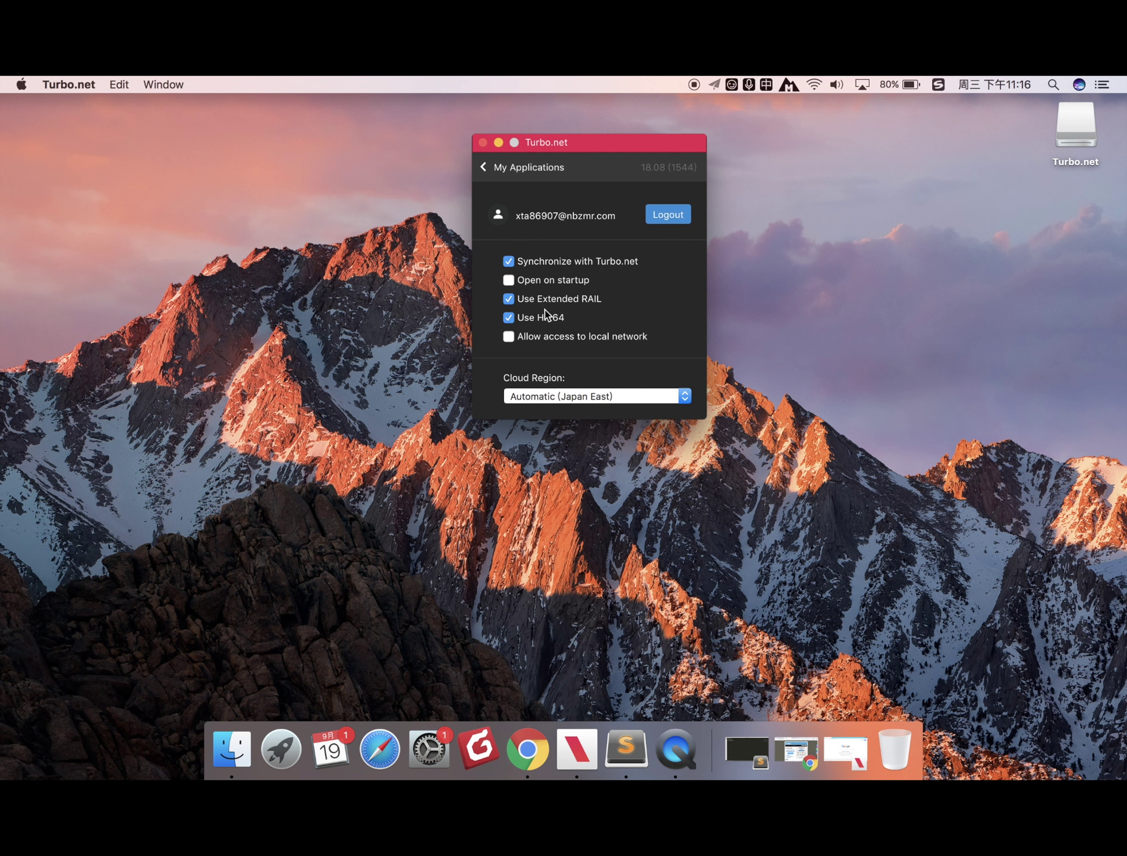
left_click(483, 168)
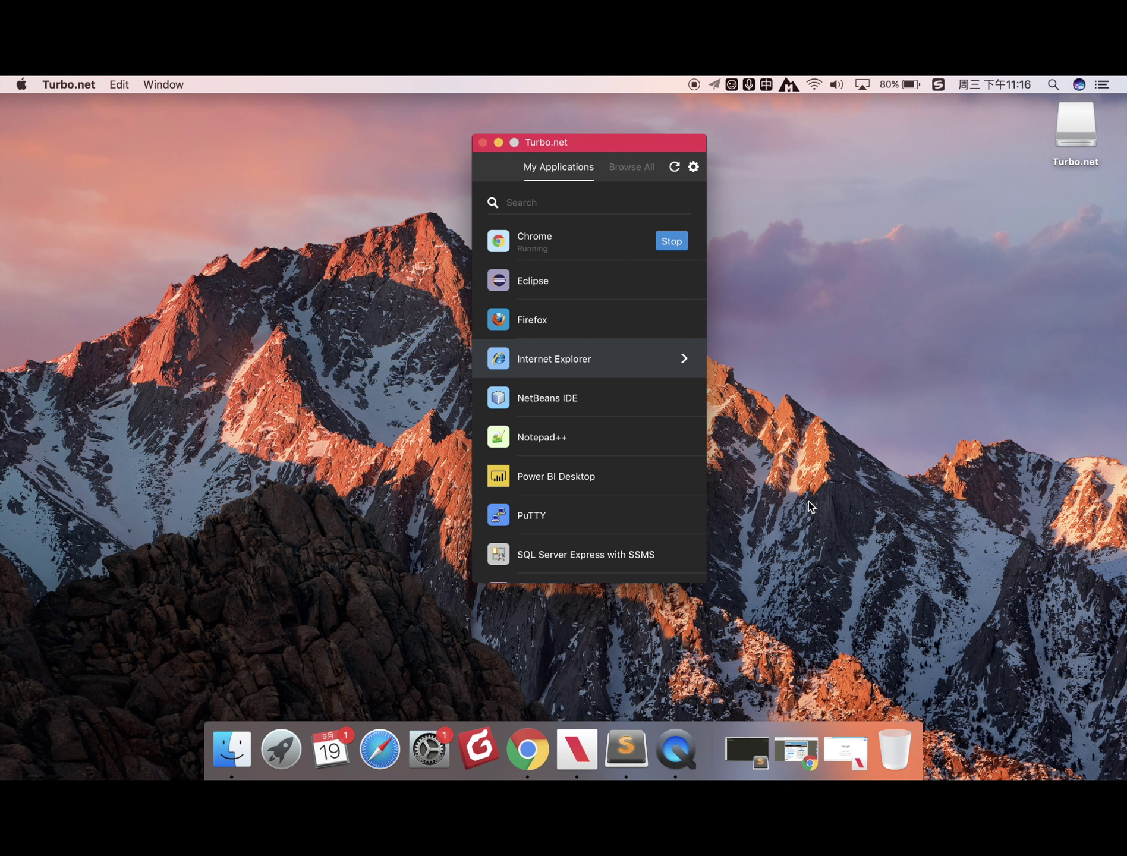
left_click(510, 743)
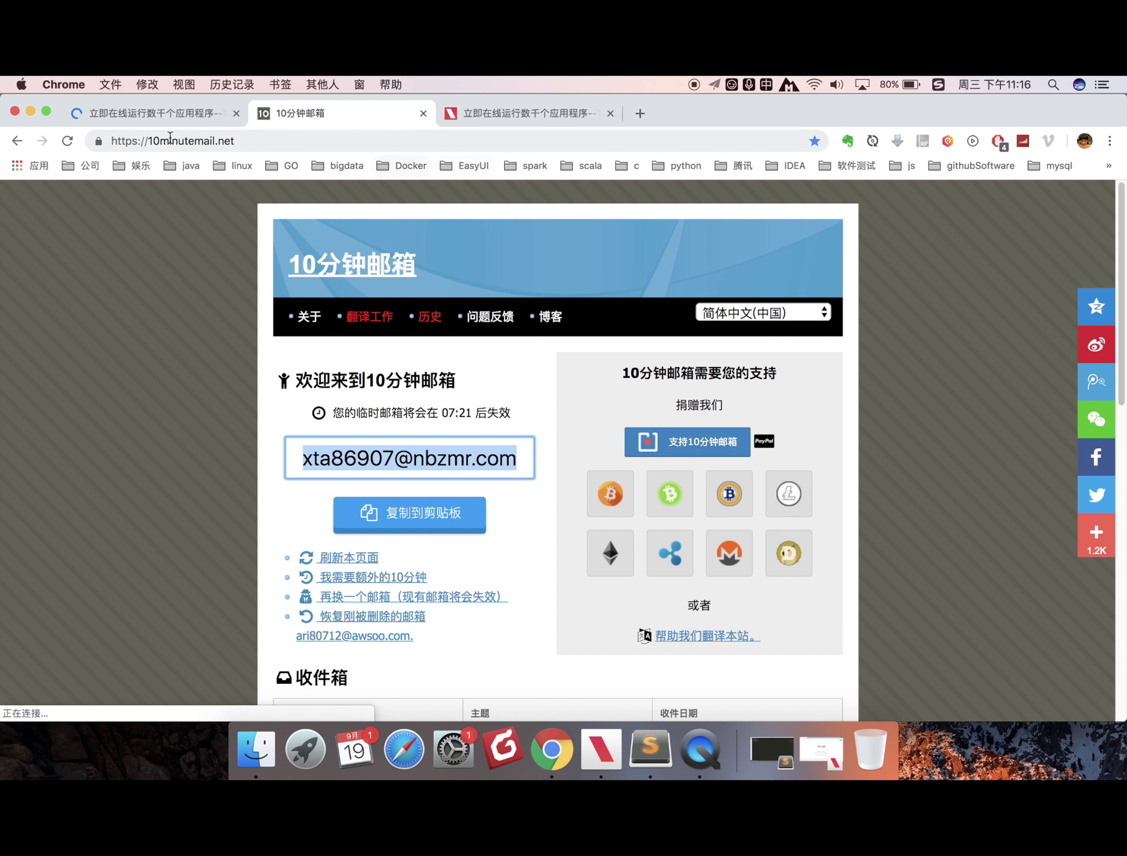
left_click(31, 112)
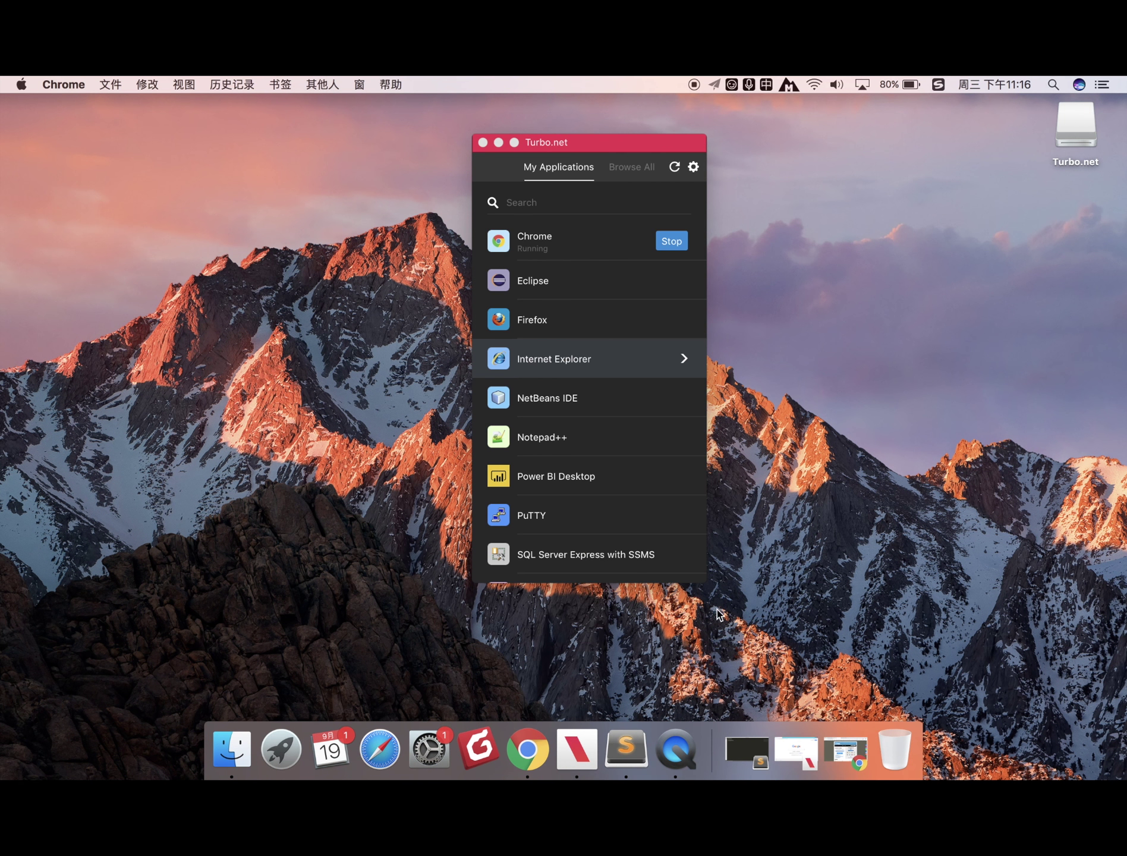
left_click(796, 750)
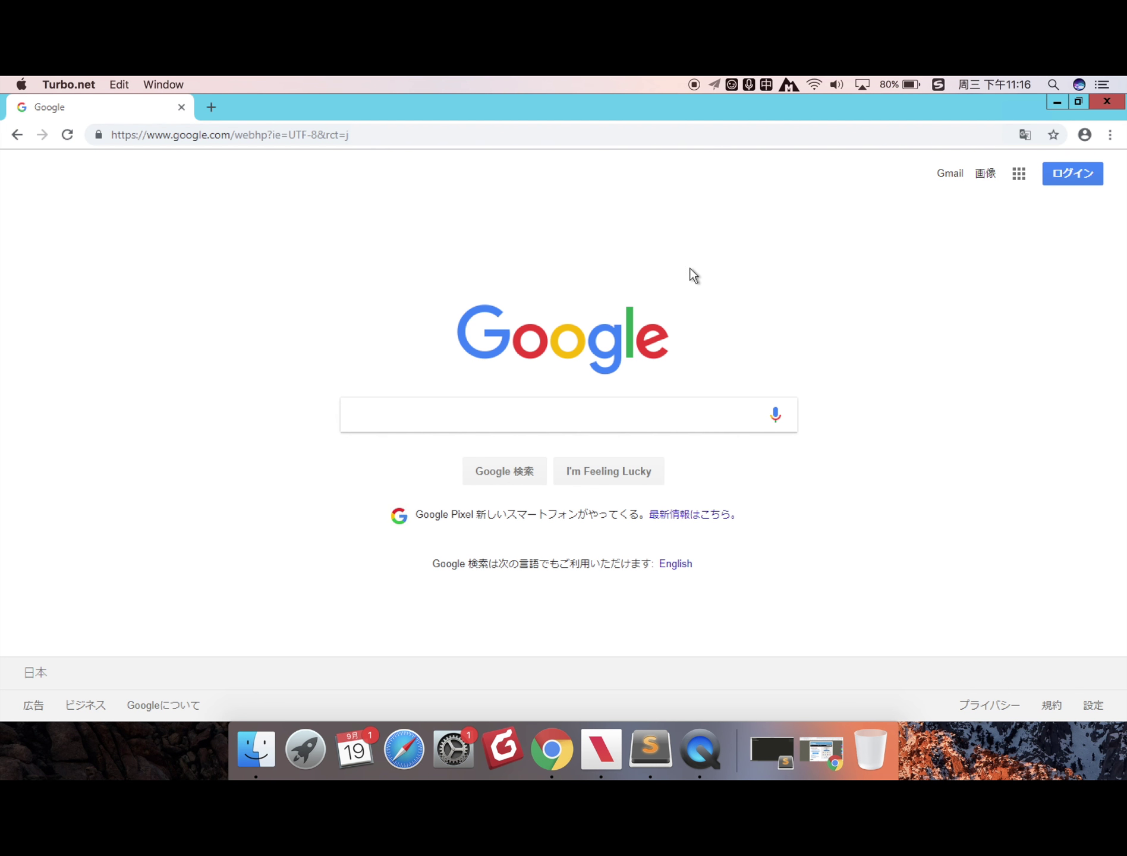
left_click(1056, 102)
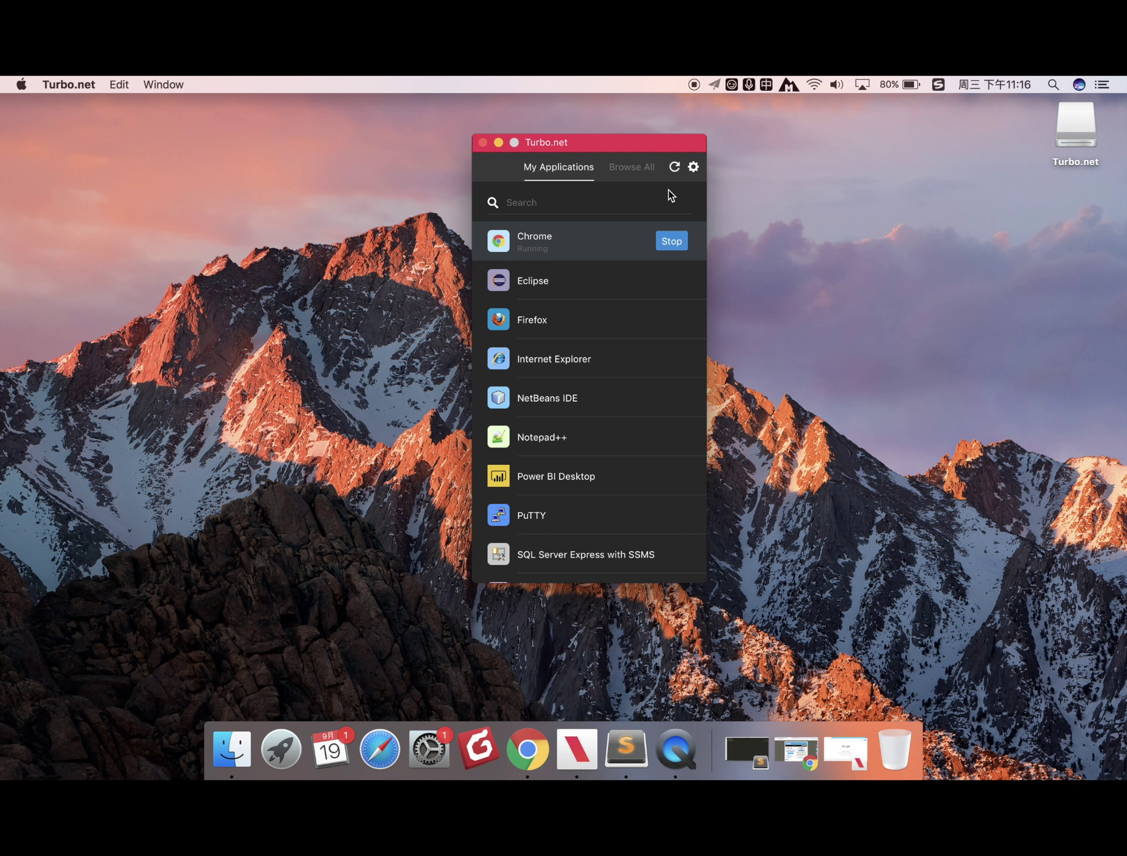
Step: Review the cloud region list in the client settings again, checking the streamed Chrome window in between
left_click(694, 168)
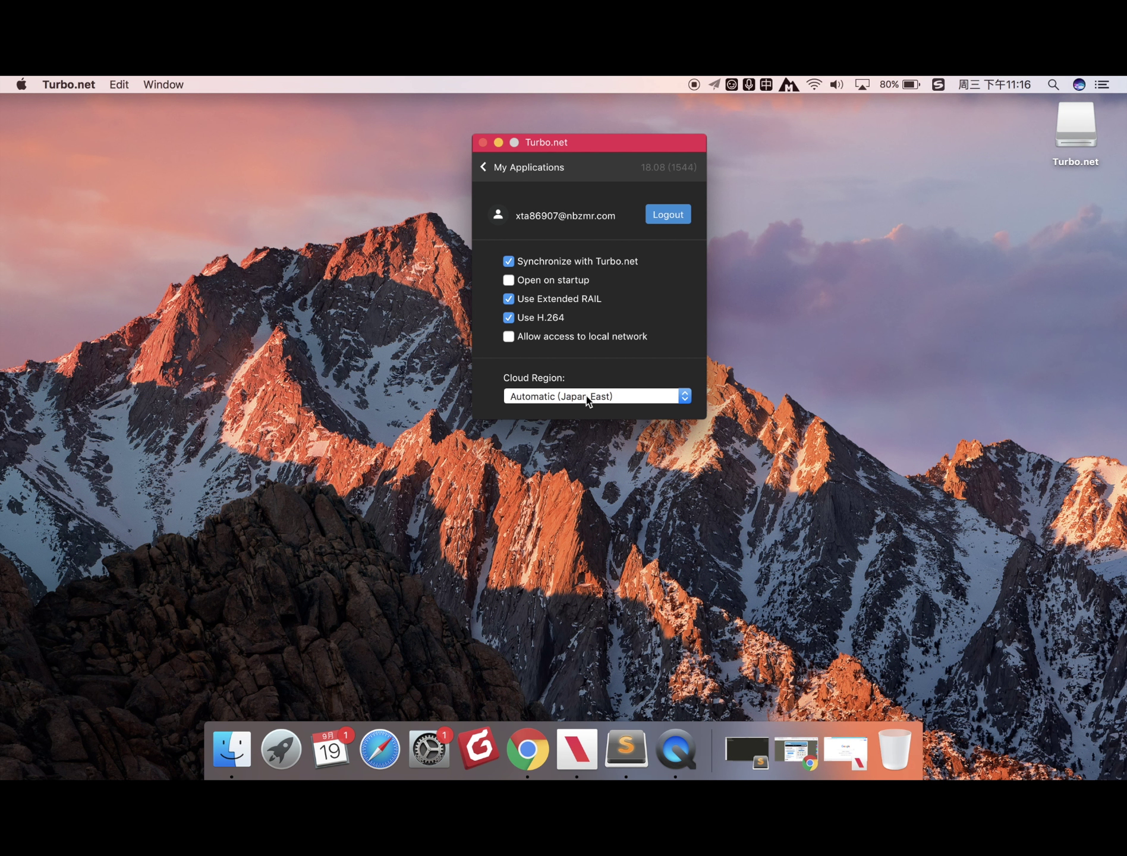
left_click(587, 396)
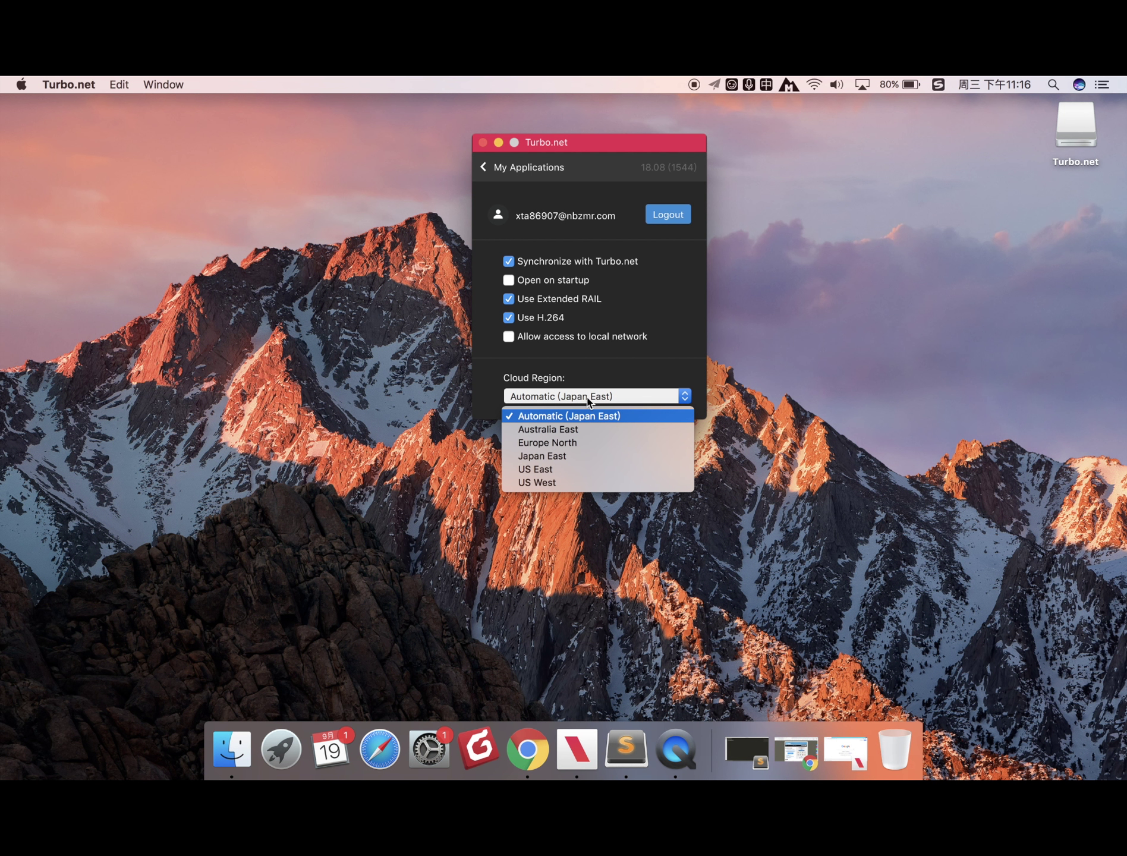
left_click(835, 740)
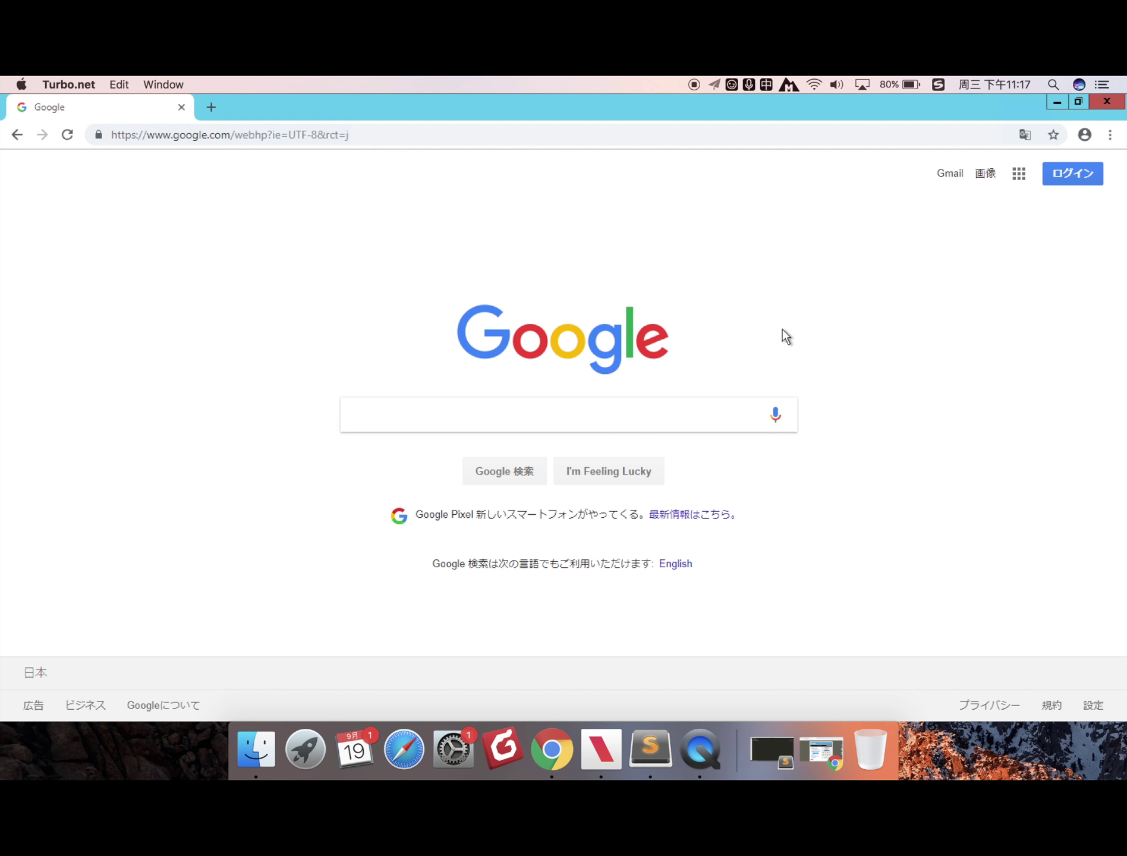
left_click(1054, 106)
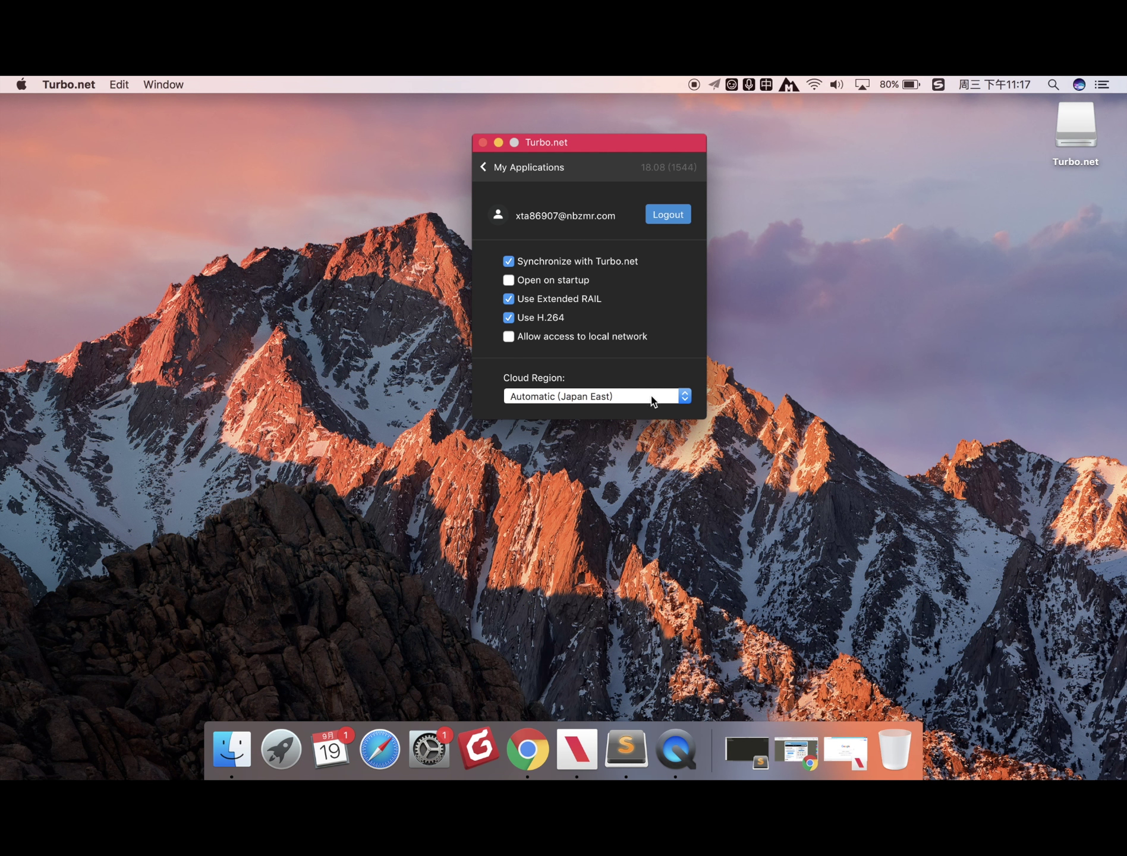
left_click(653, 398)
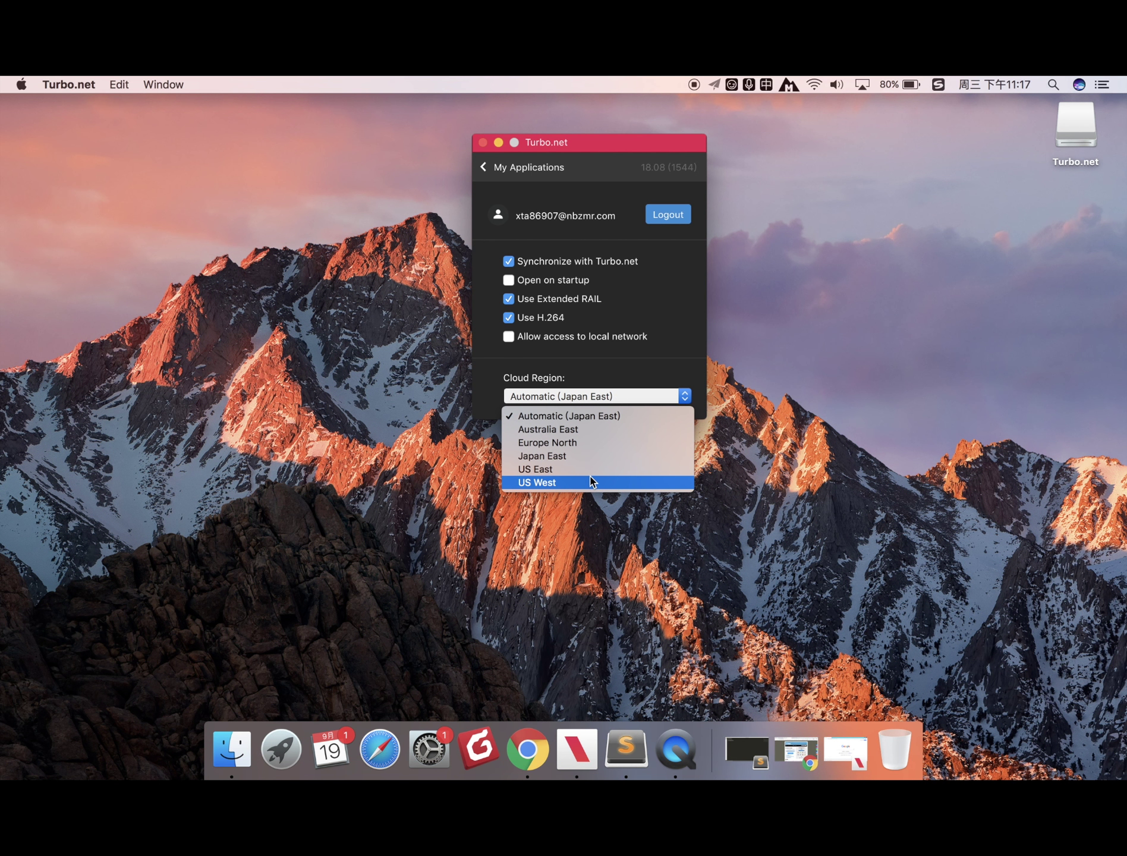
left_click(848, 441)
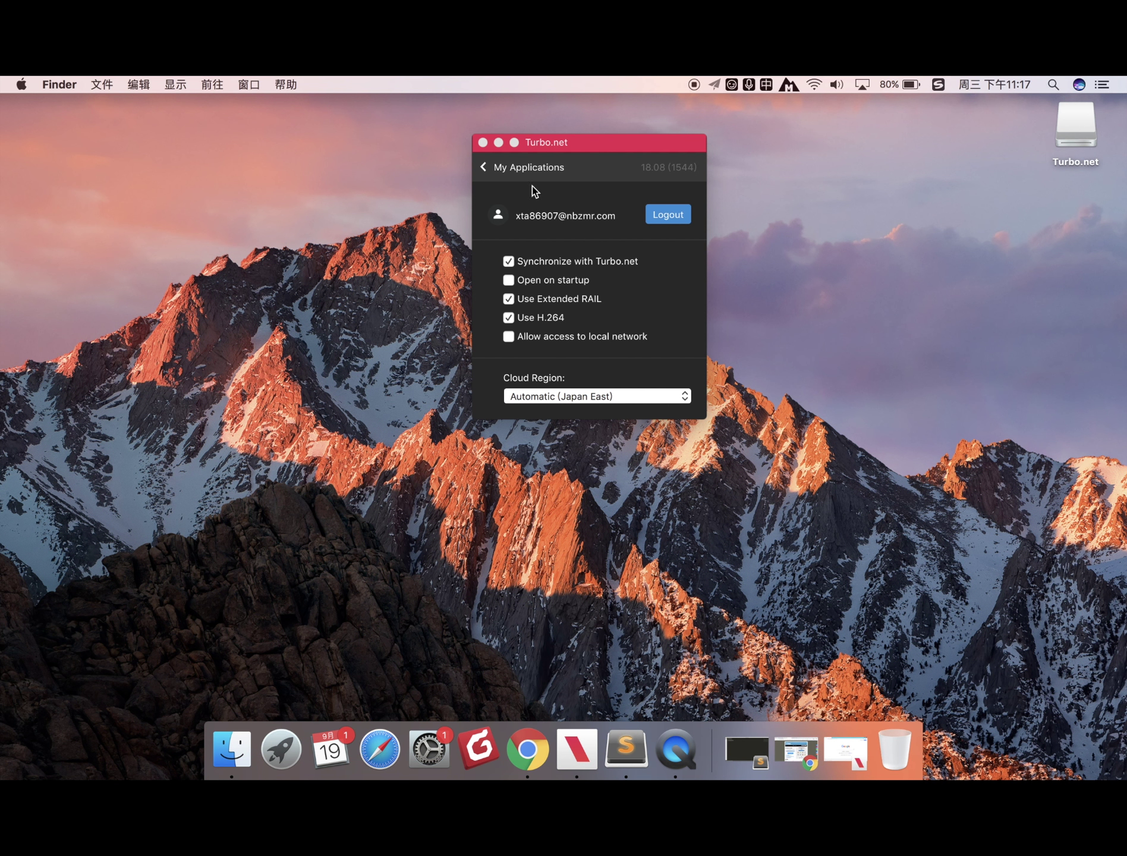
left_click(485, 169)
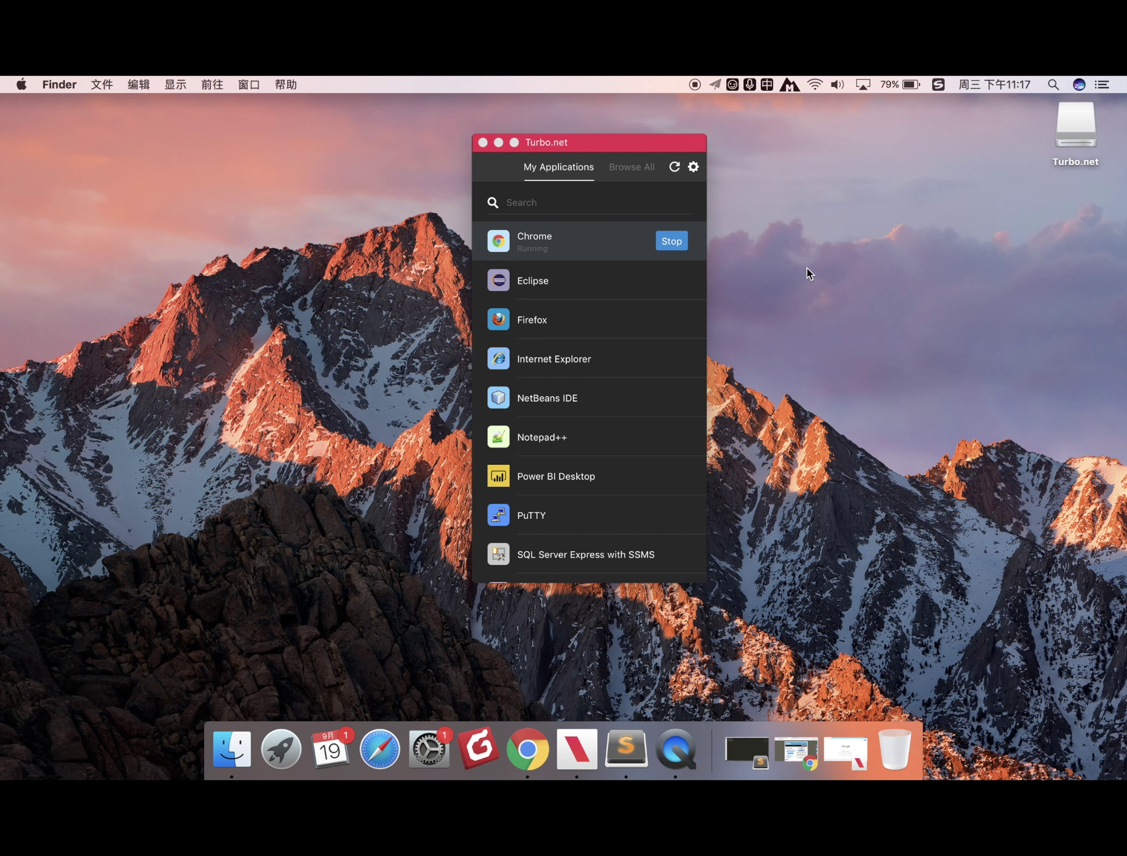
Step: Restore the streamed Chrome window and open youtube.com in it
left_click(843, 751)
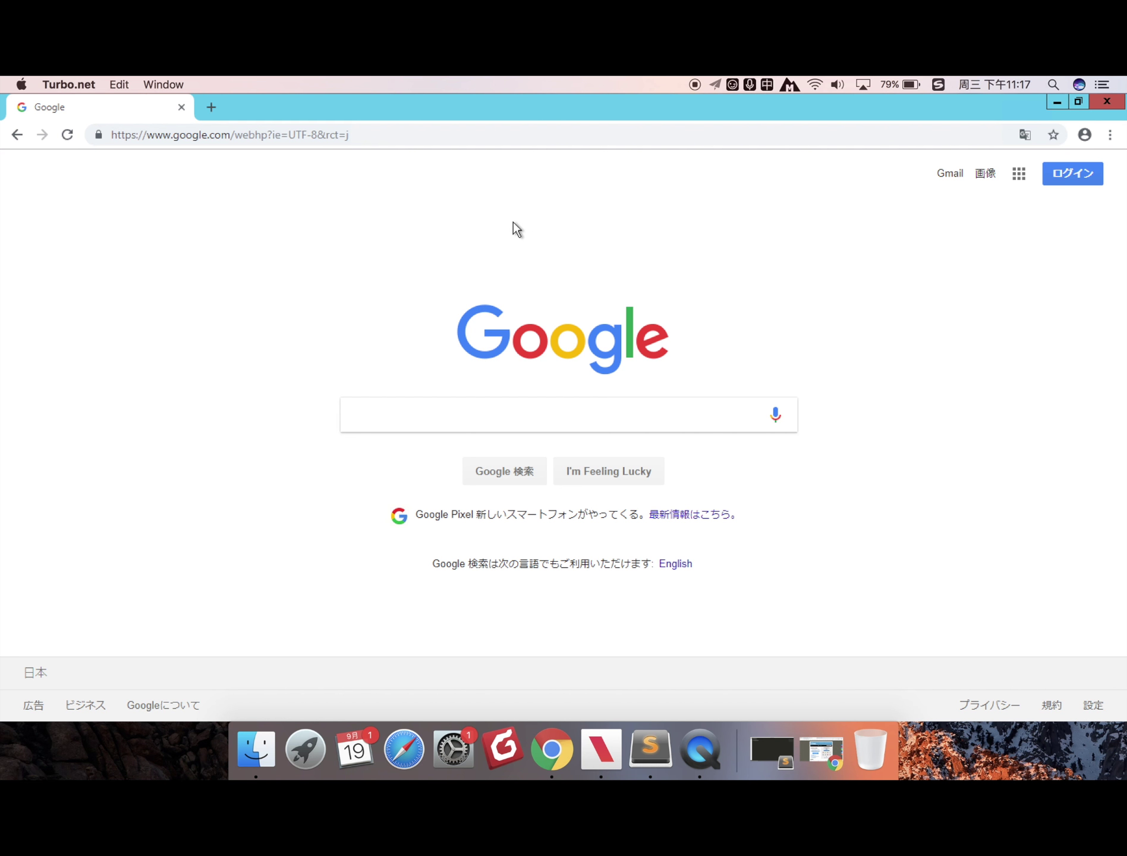
left_click(363, 132)
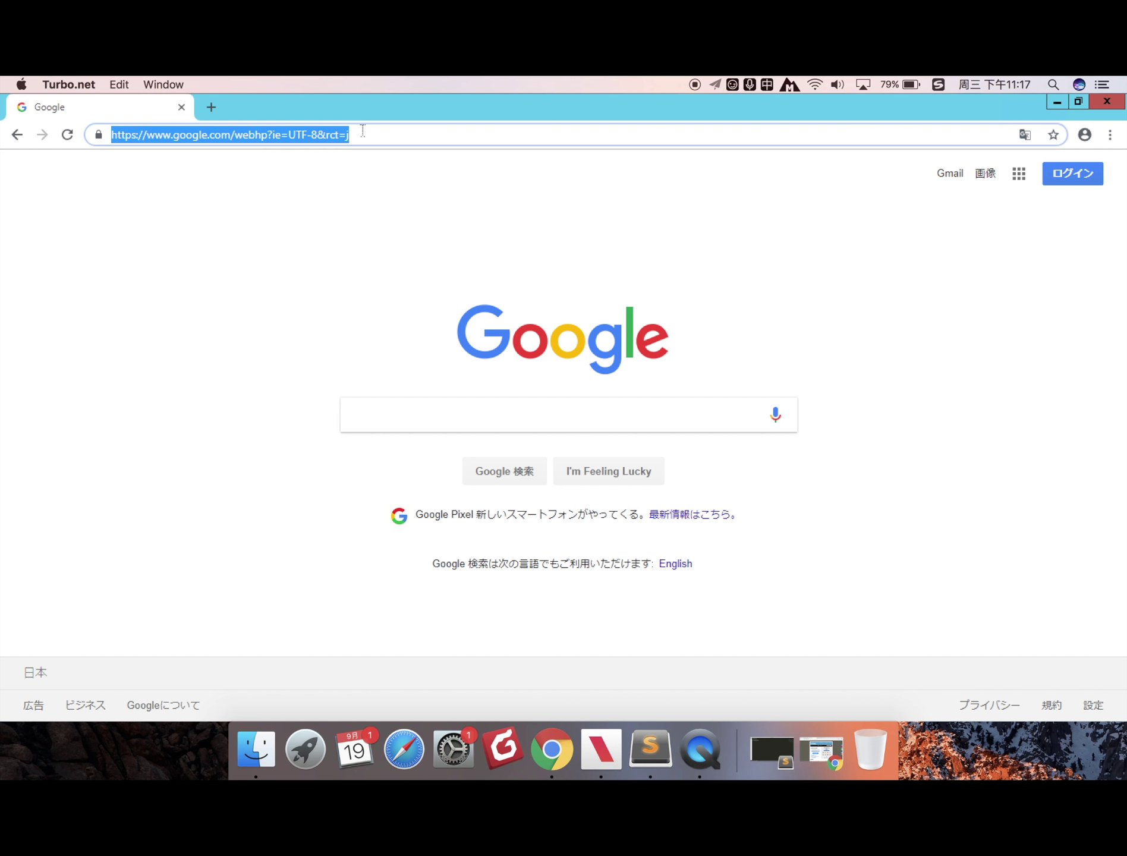
type("you")
key("BackSpace")
key("BackSpace")
key("BackSpace")
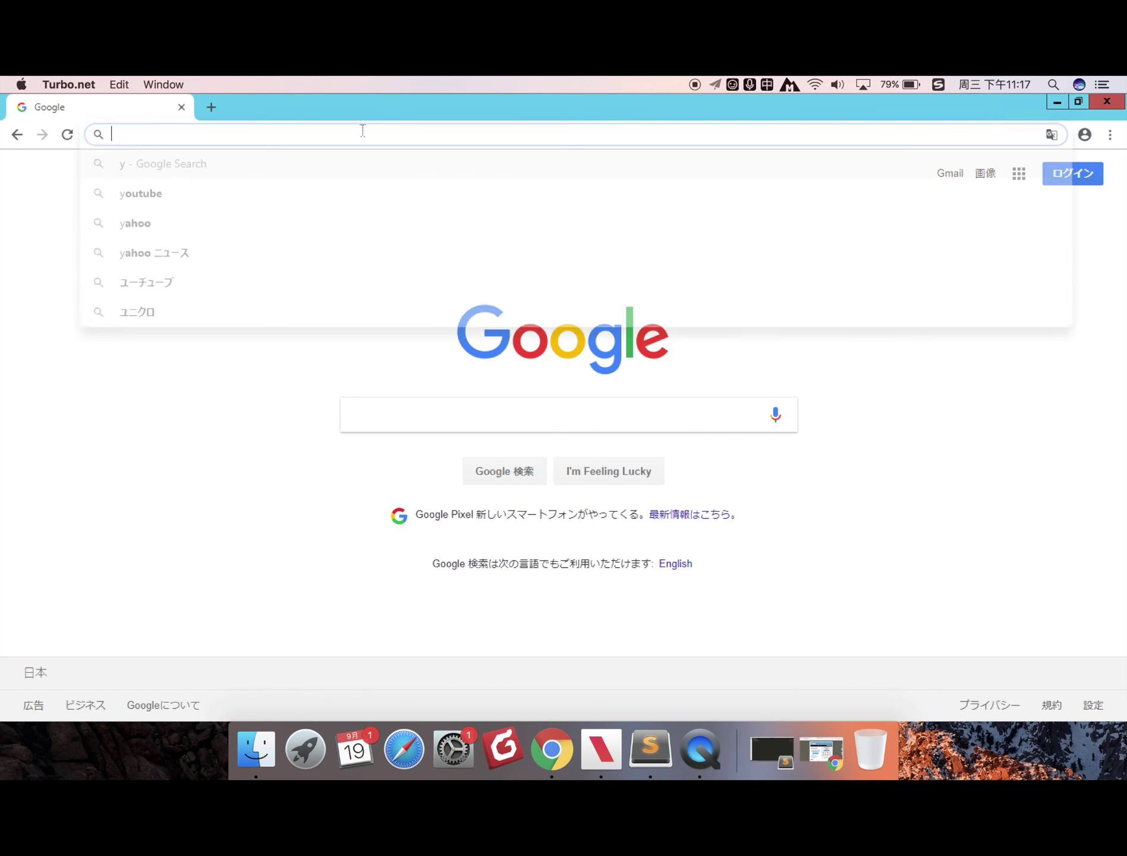
type("you")
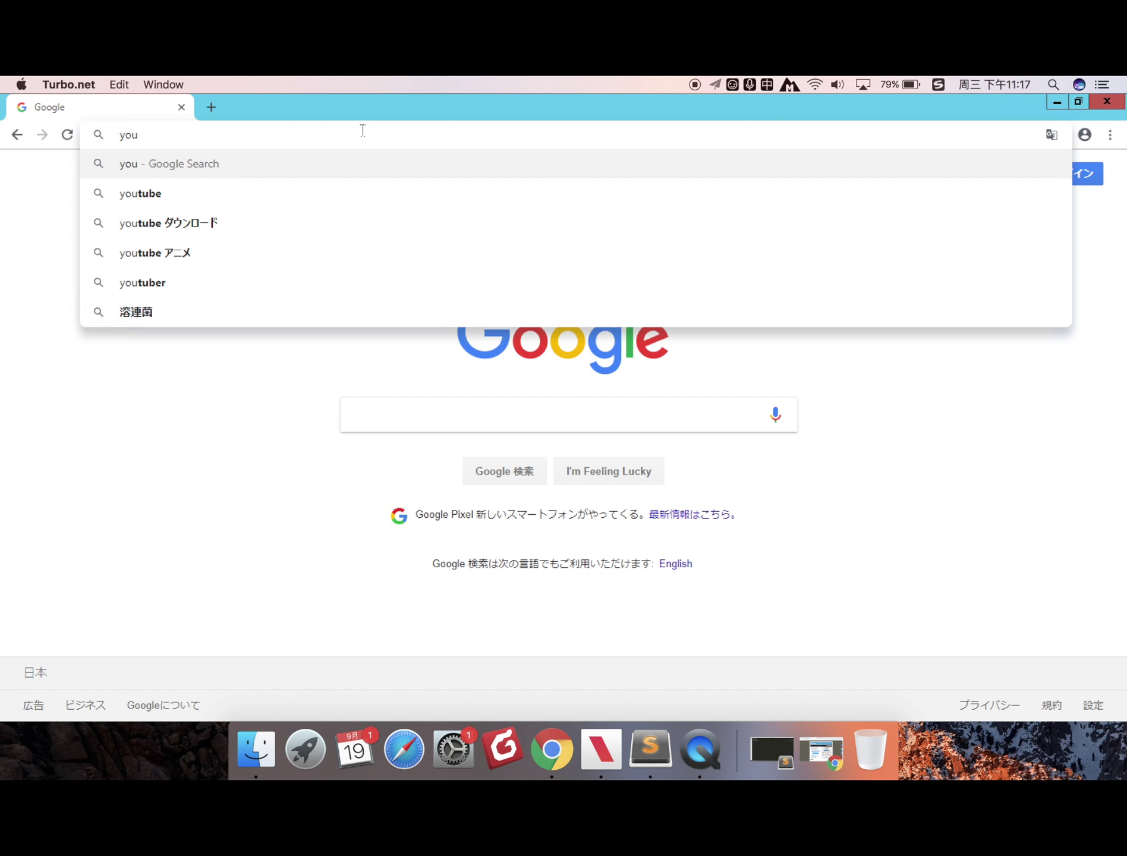
type("tube.com")
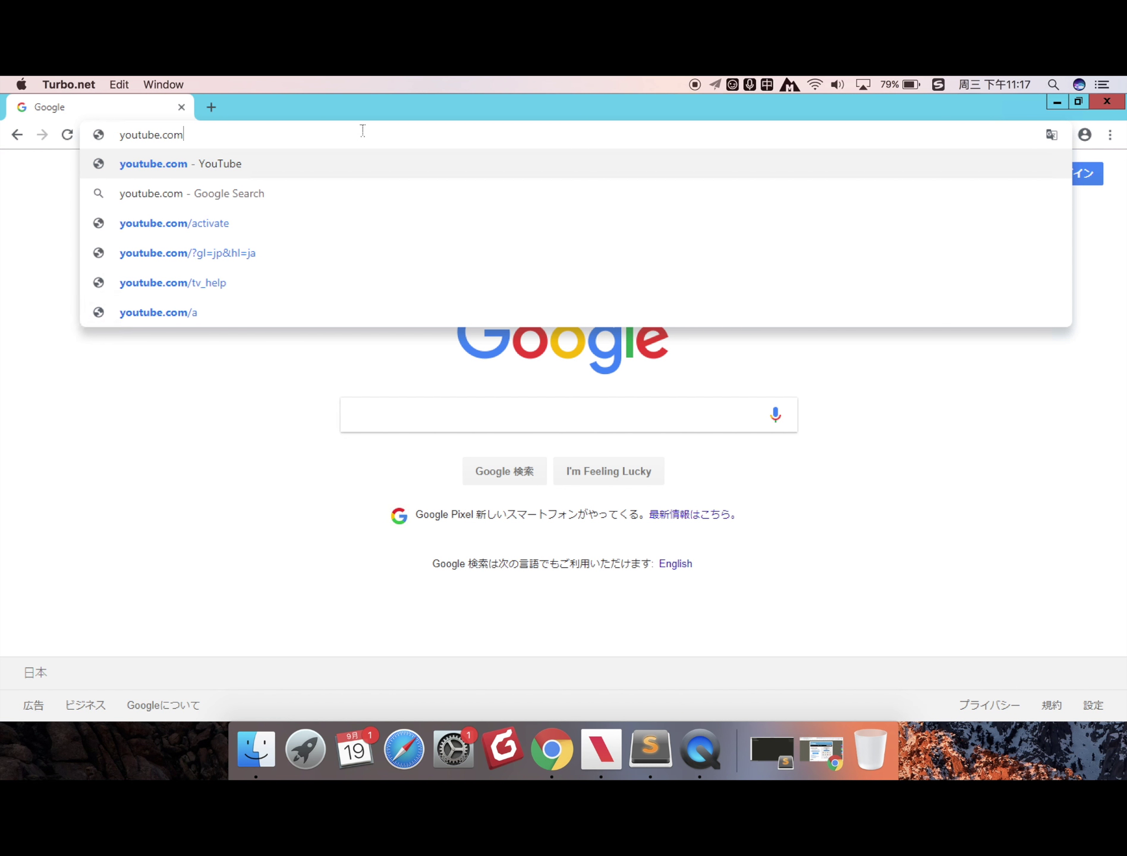
key("Return")
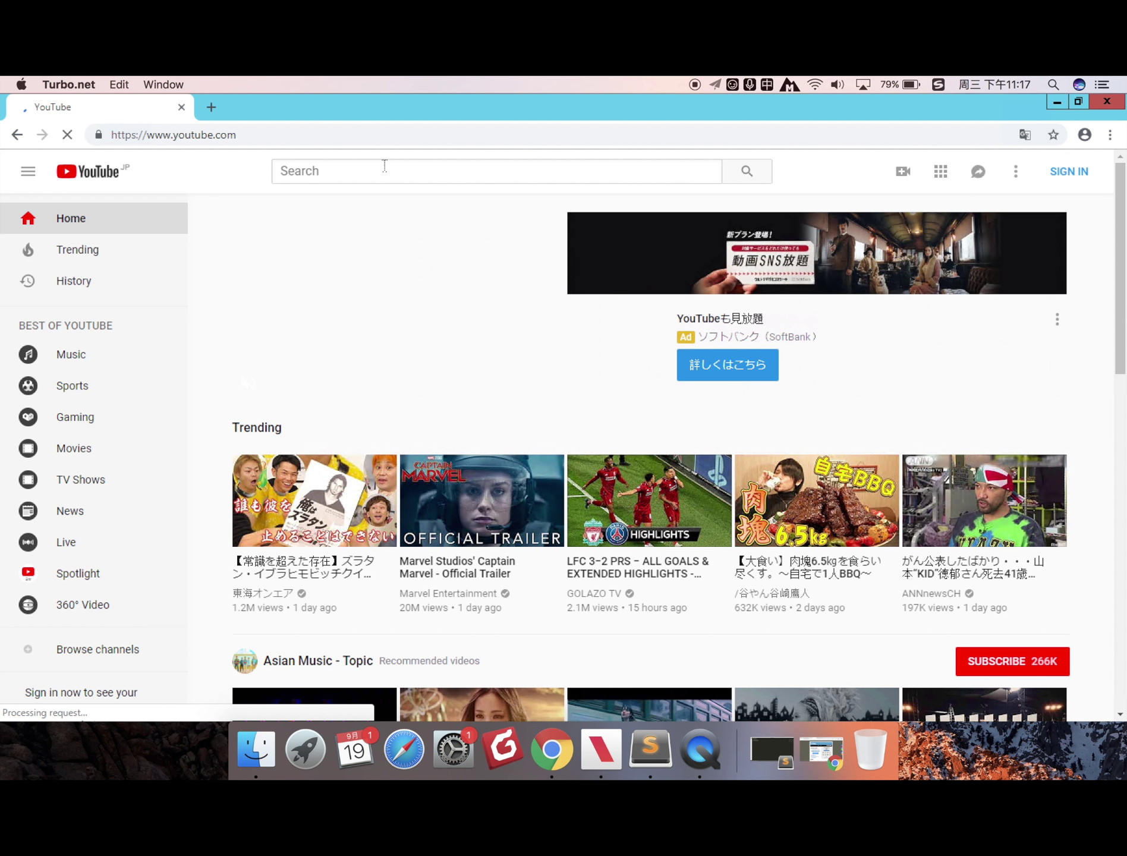
Step: Search YouTube for "4k" and browse through the list of resulting videos
type("4k")
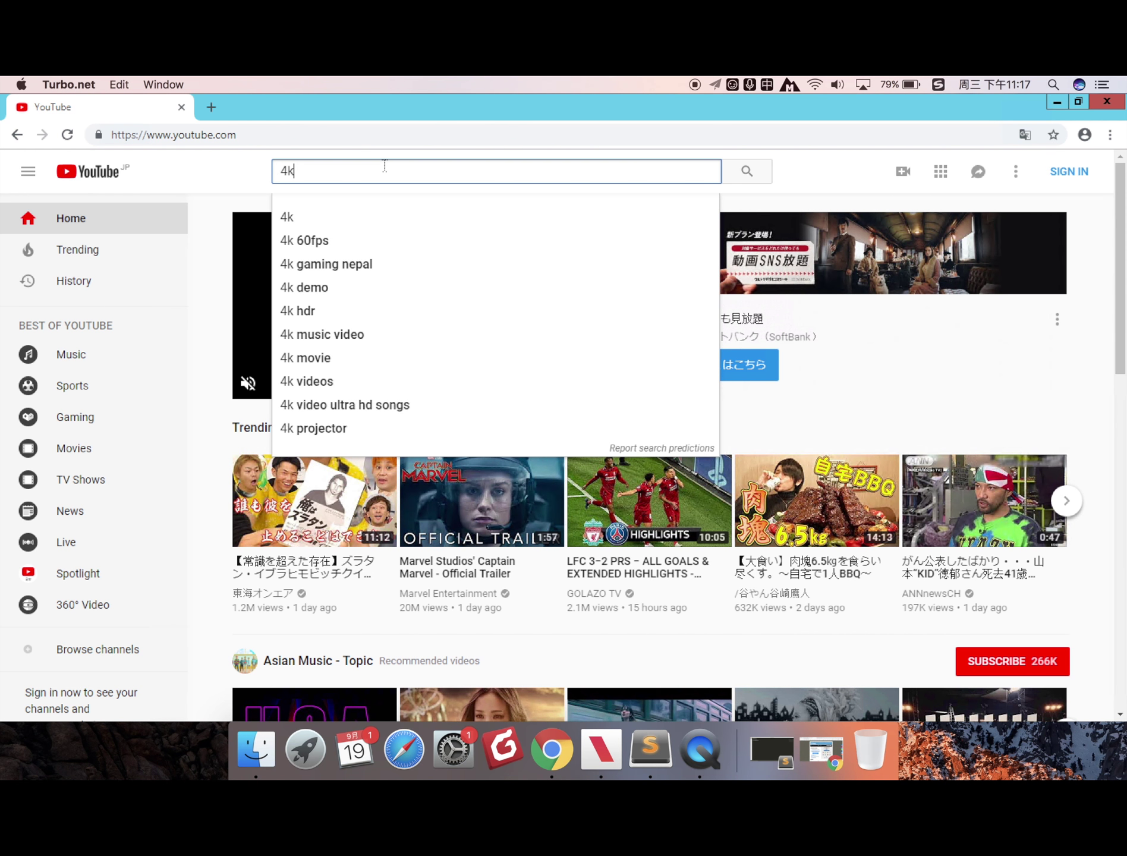
key("Return")
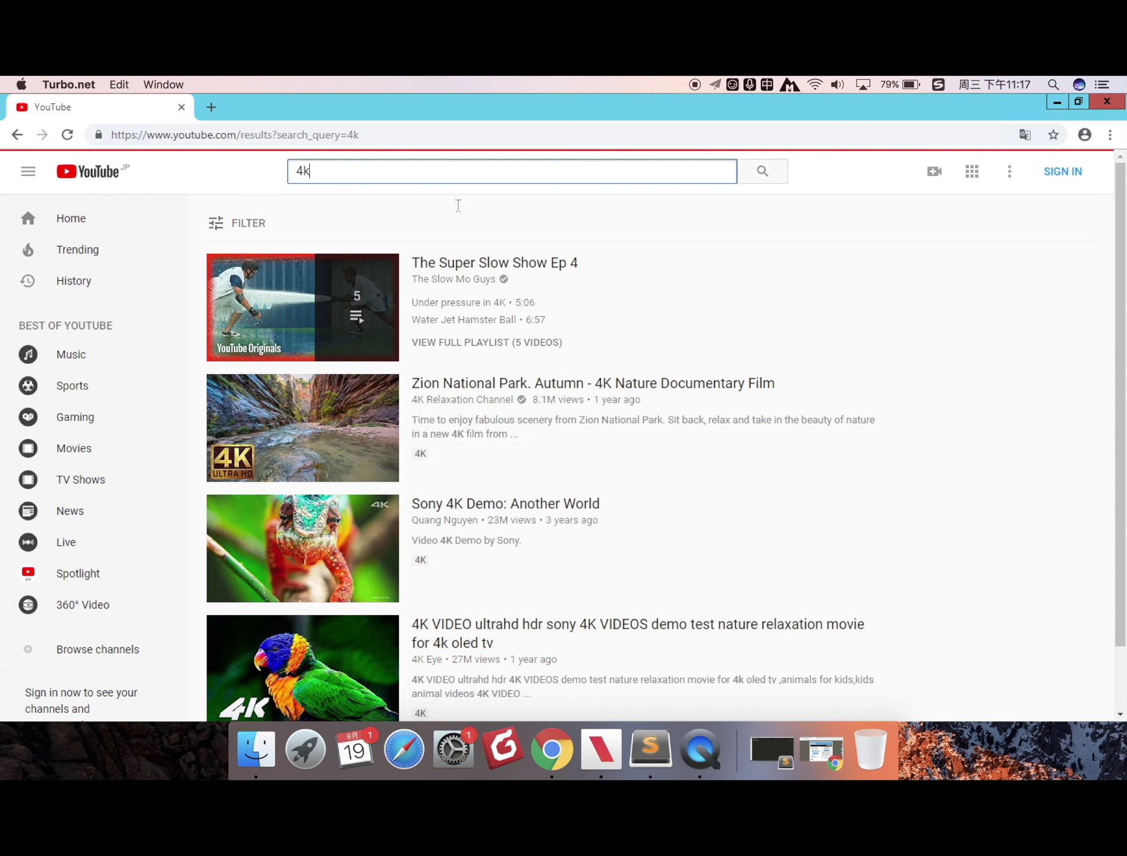
scroll(405, 472, "down", 5)
scroll(405, 473, "down", 15)
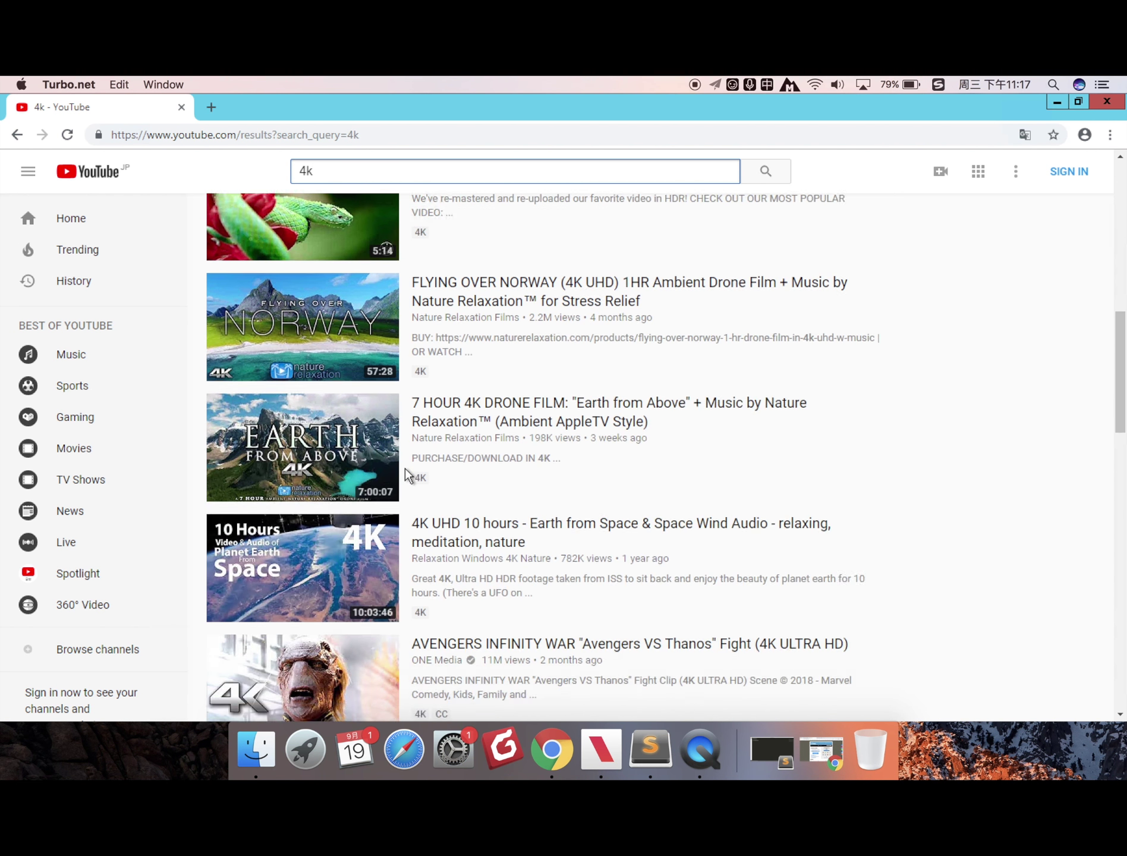
scroll(404, 472, "down", 20)
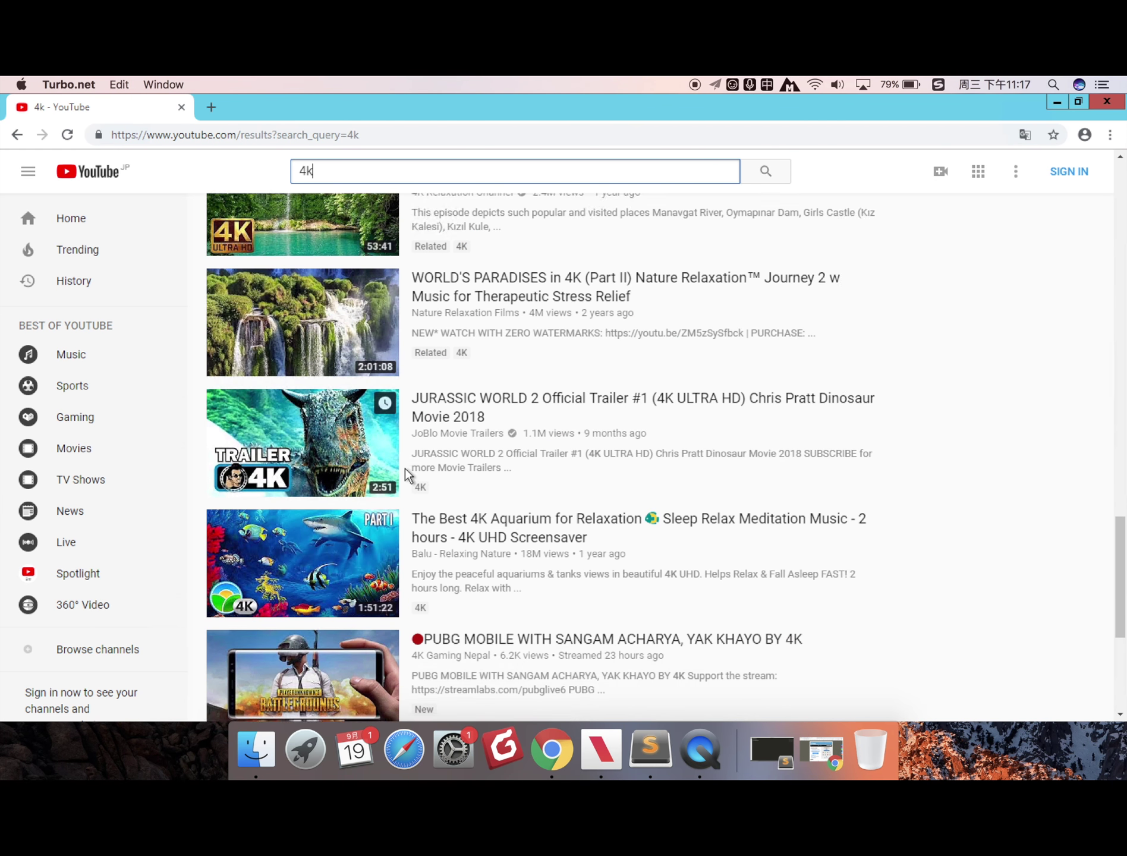
scroll(405, 473, "down", 20)
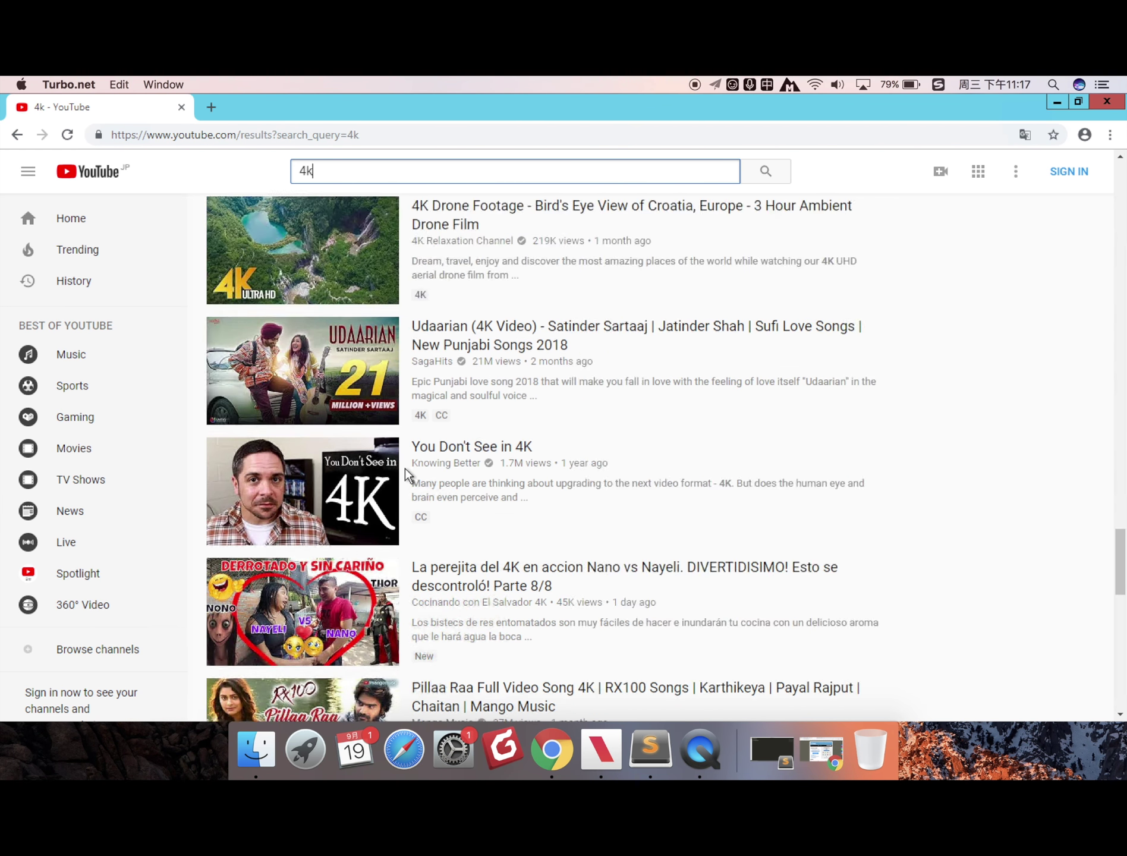
scroll(404, 474, "down", 20)
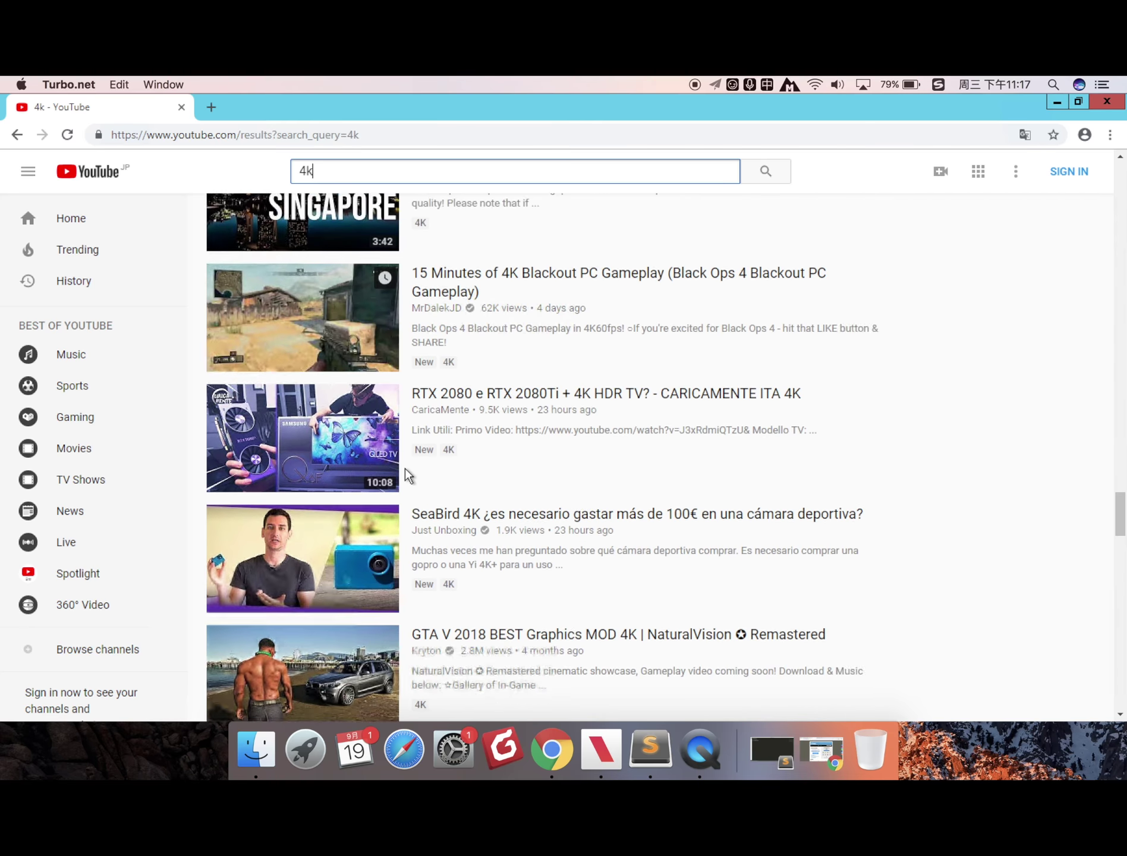
scroll(405, 473, "down", 20)
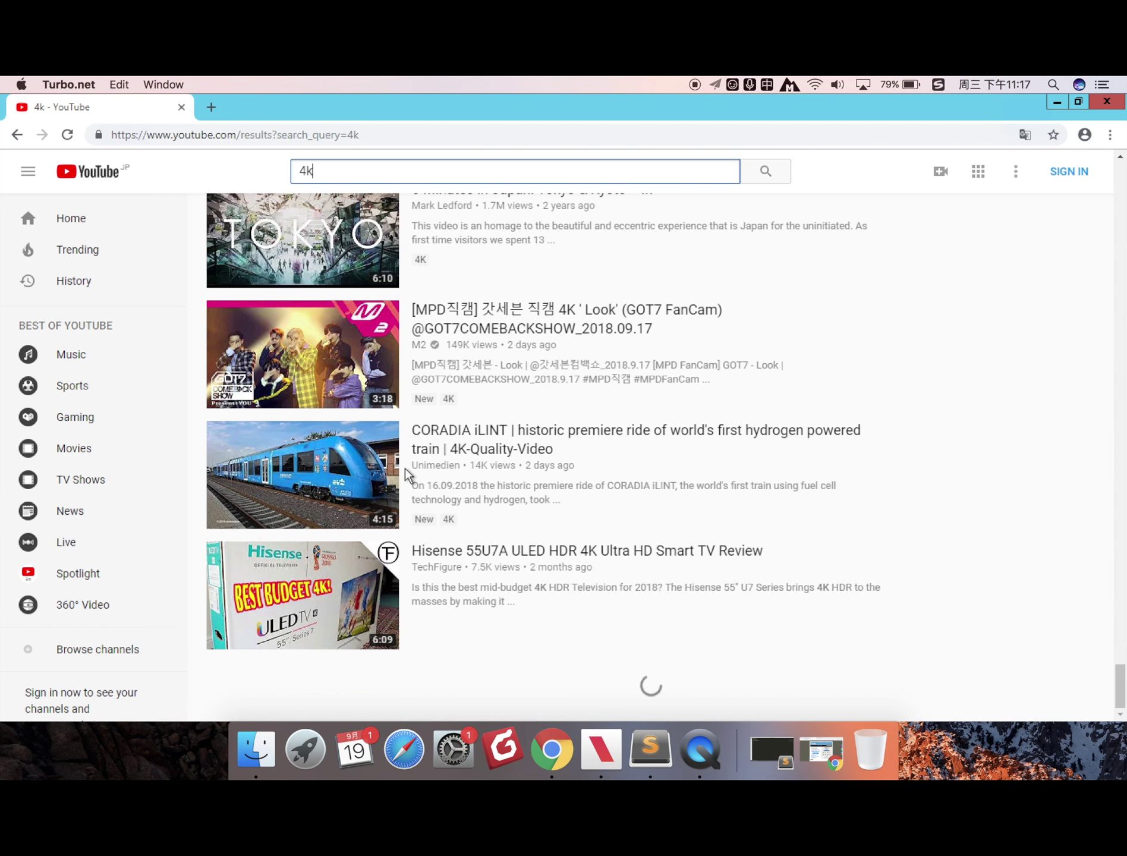
scroll(405, 474, "up", 20)
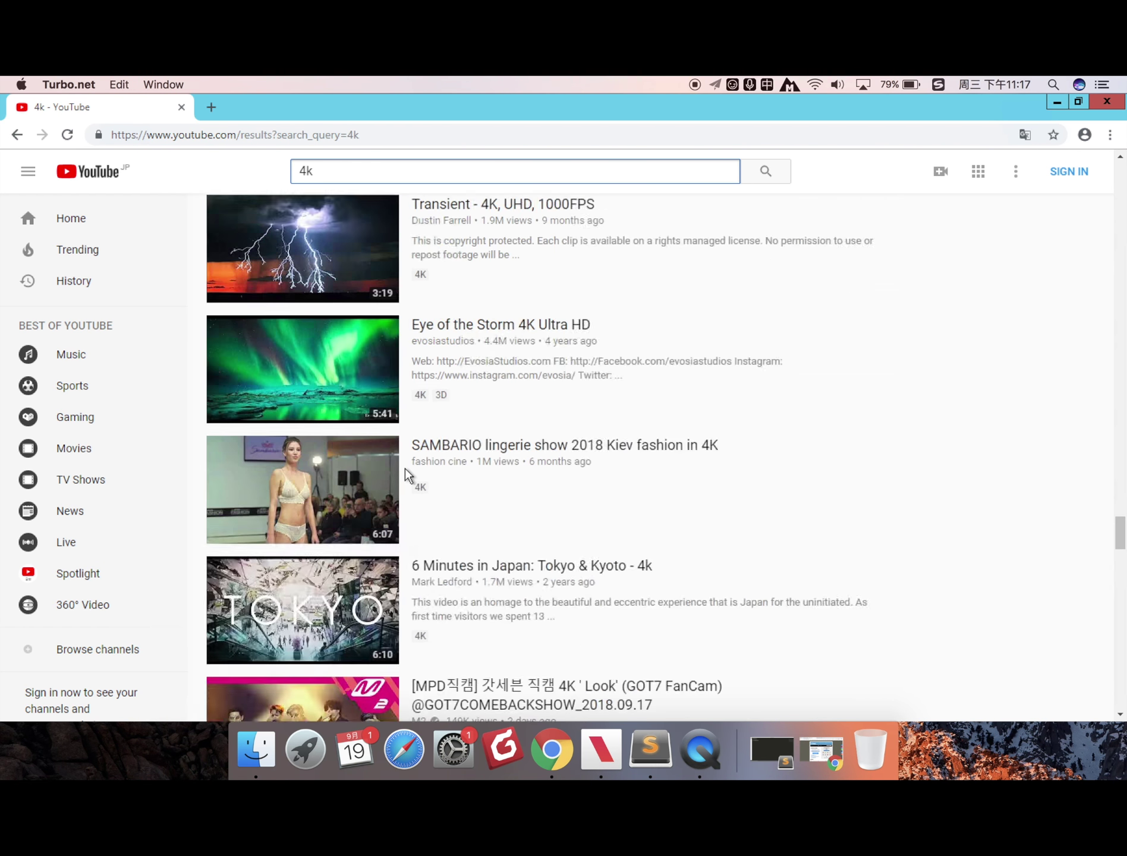
scroll(404, 473, "up", 5)
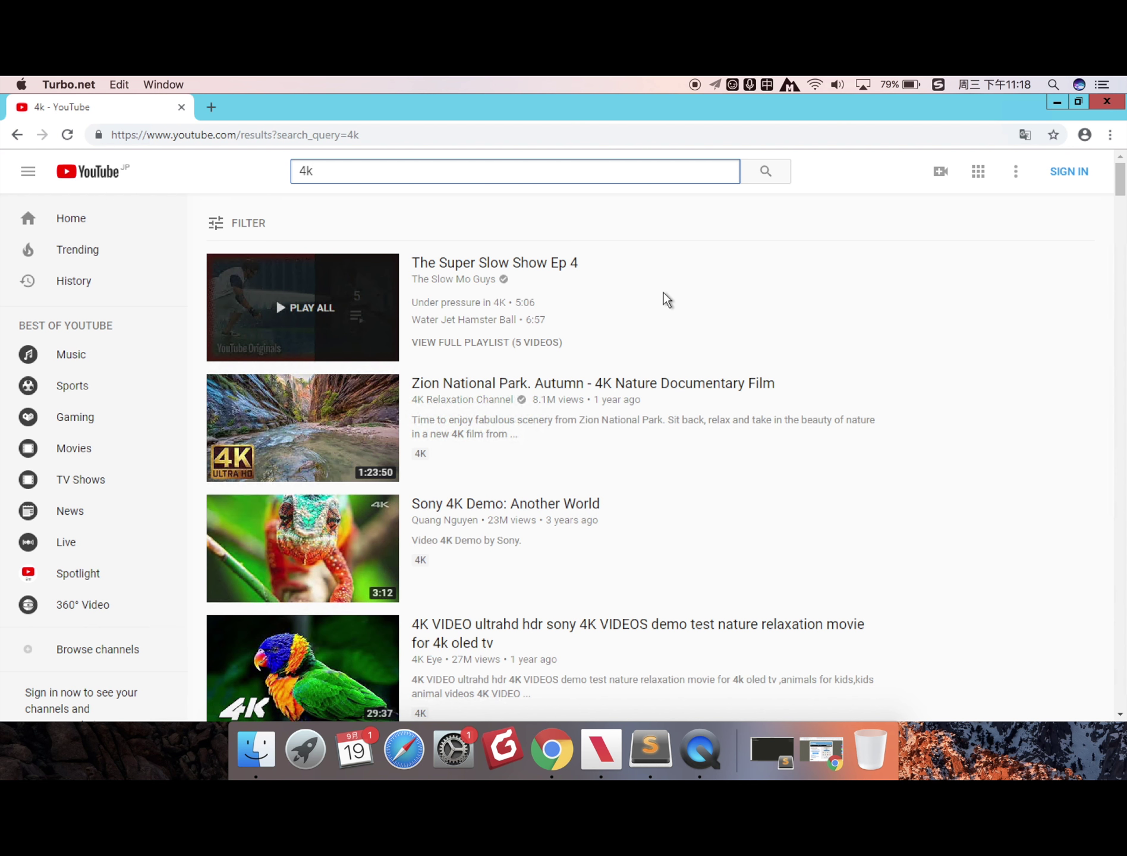
Step: Play the 29:37 4K Eye video "4K VIDEO ultrahd hdr sony" from the results and set its quality to 4K
scroll(424, 501, "down", 3)
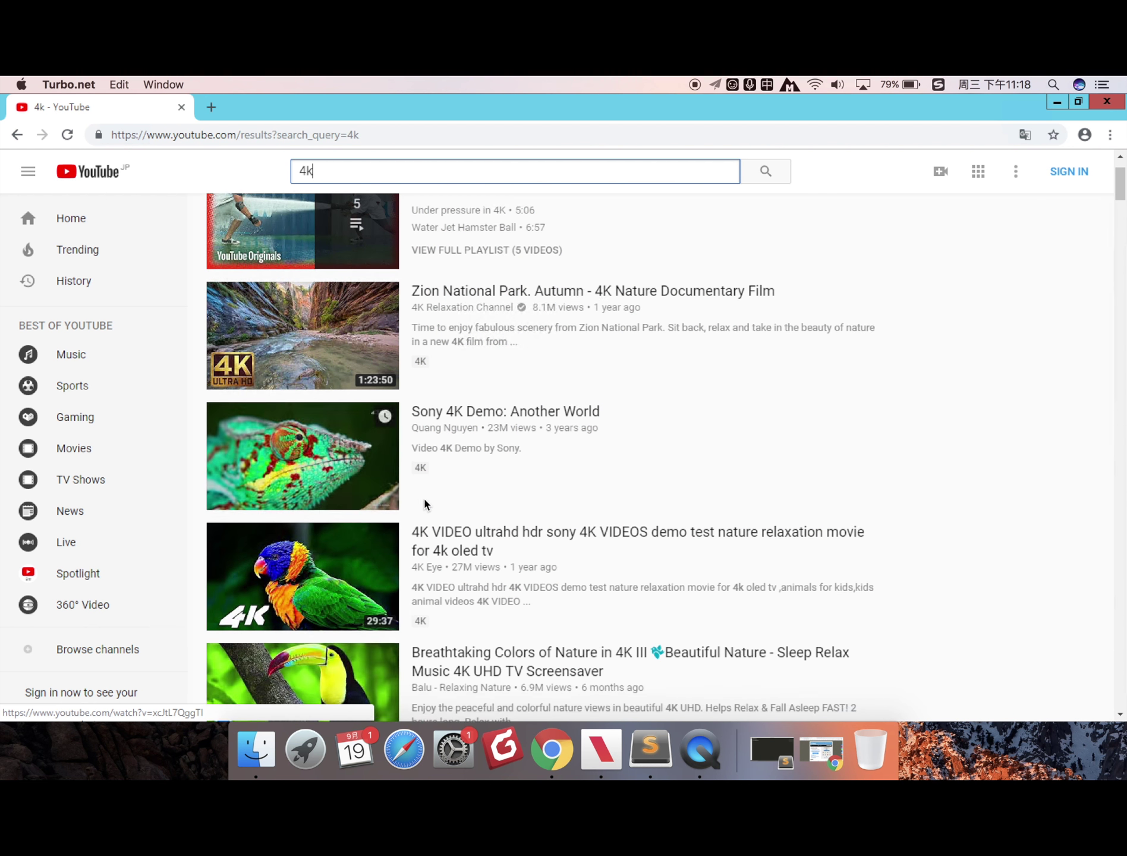
mouse_move(254, 504)
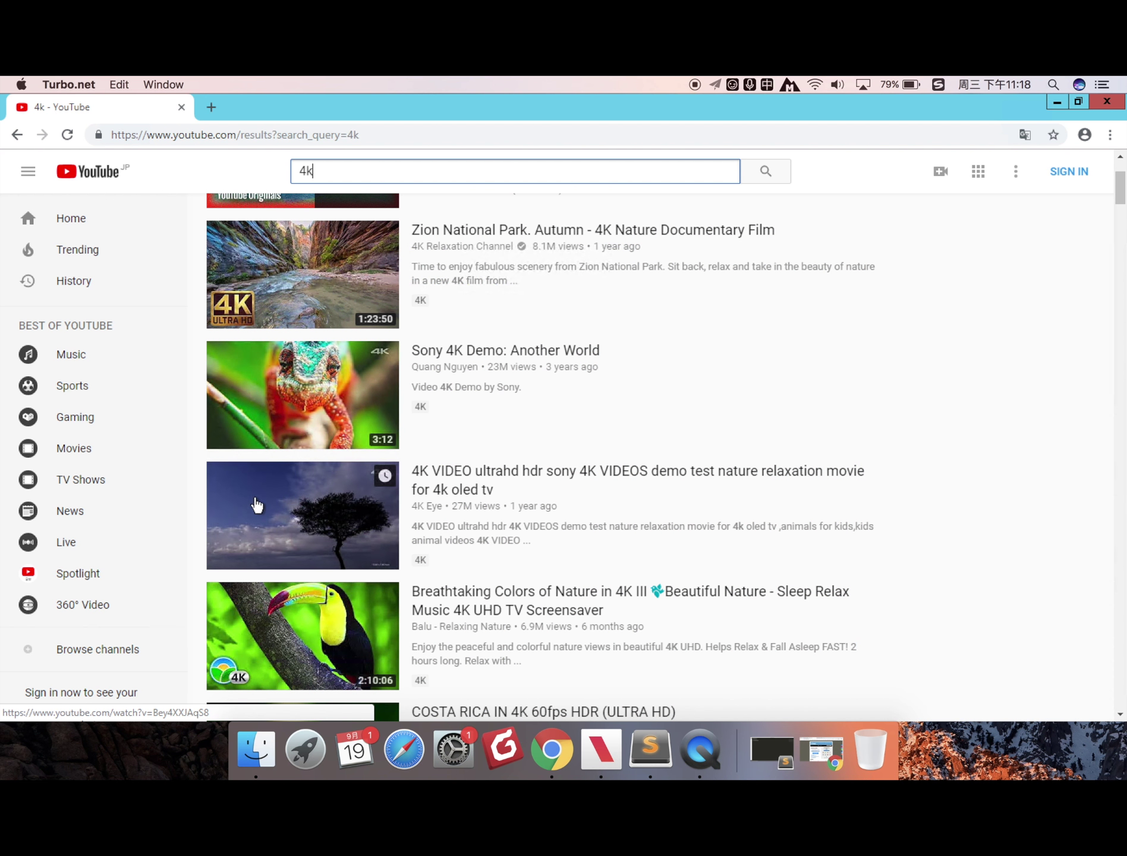
left_click(284, 510)
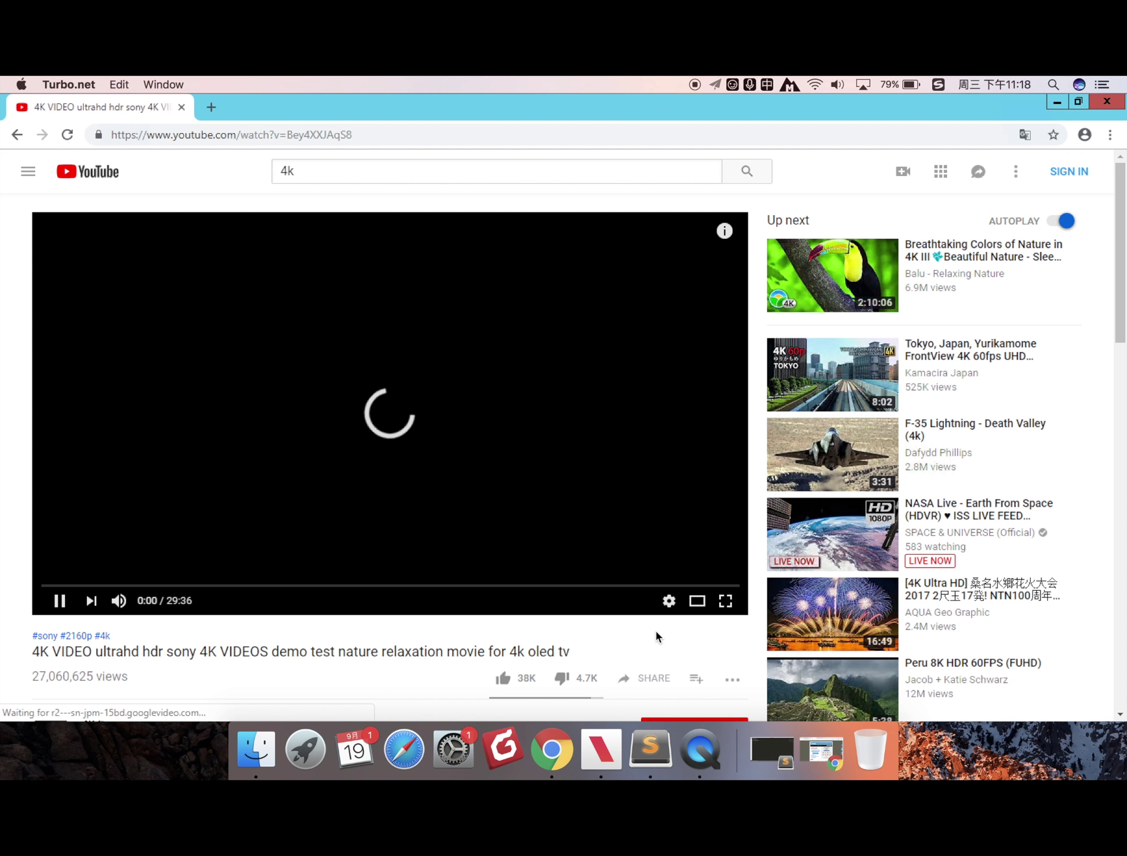
left_click(669, 600)
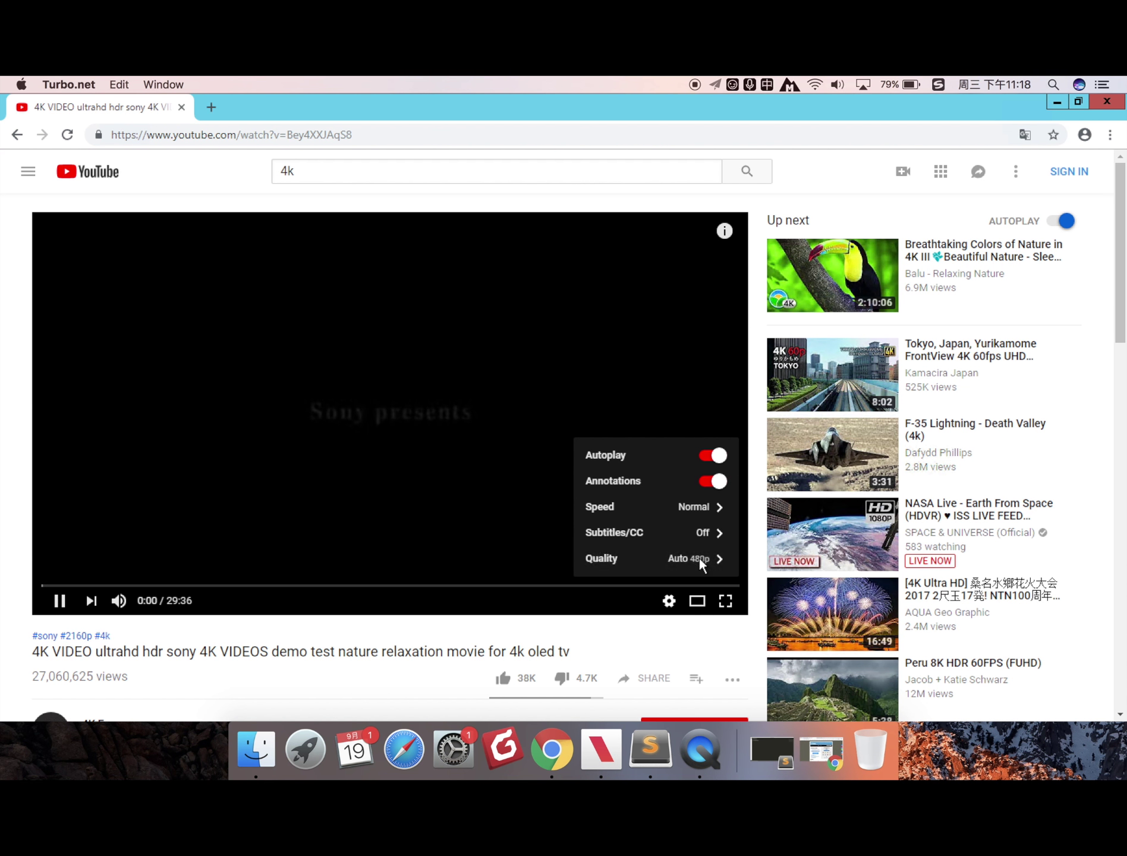
left_click(699, 559)
left_click(711, 352)
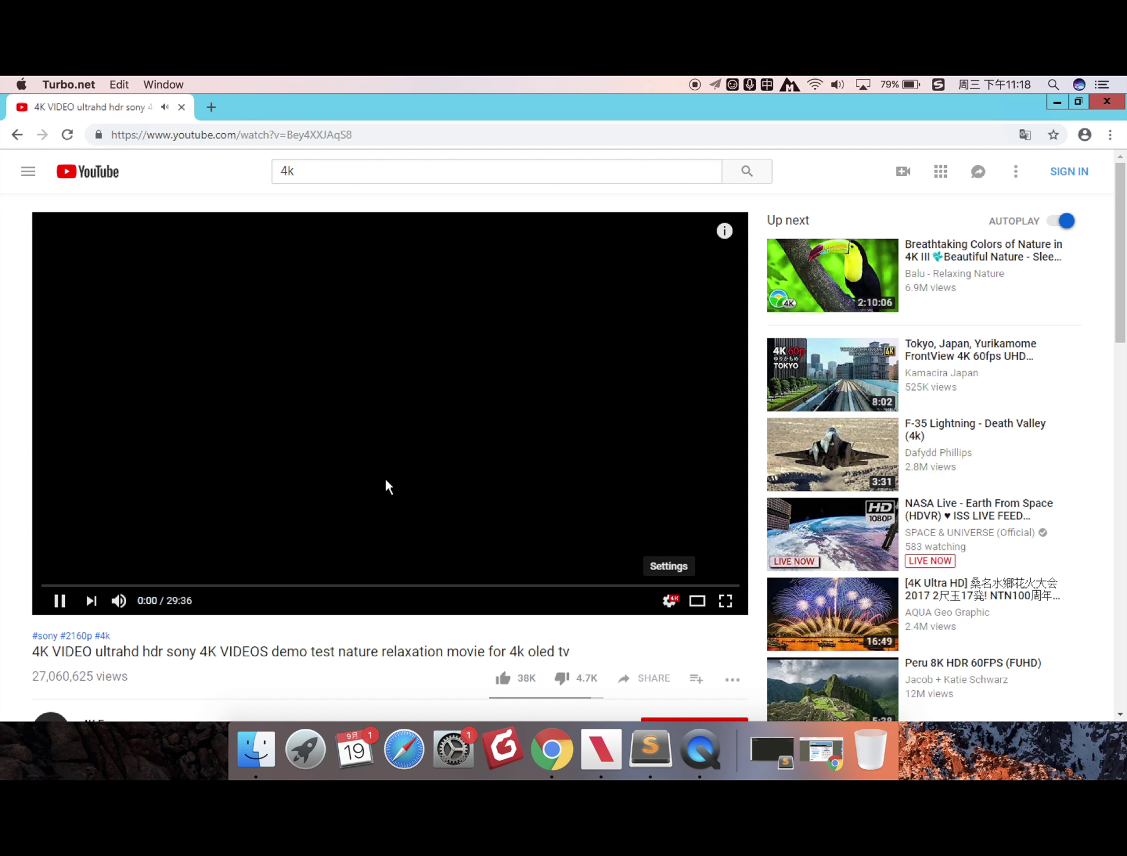
Step: Skip the video ahead to about 7:35 and turn on the Stats for nerds overlay
left_click(88, 583)
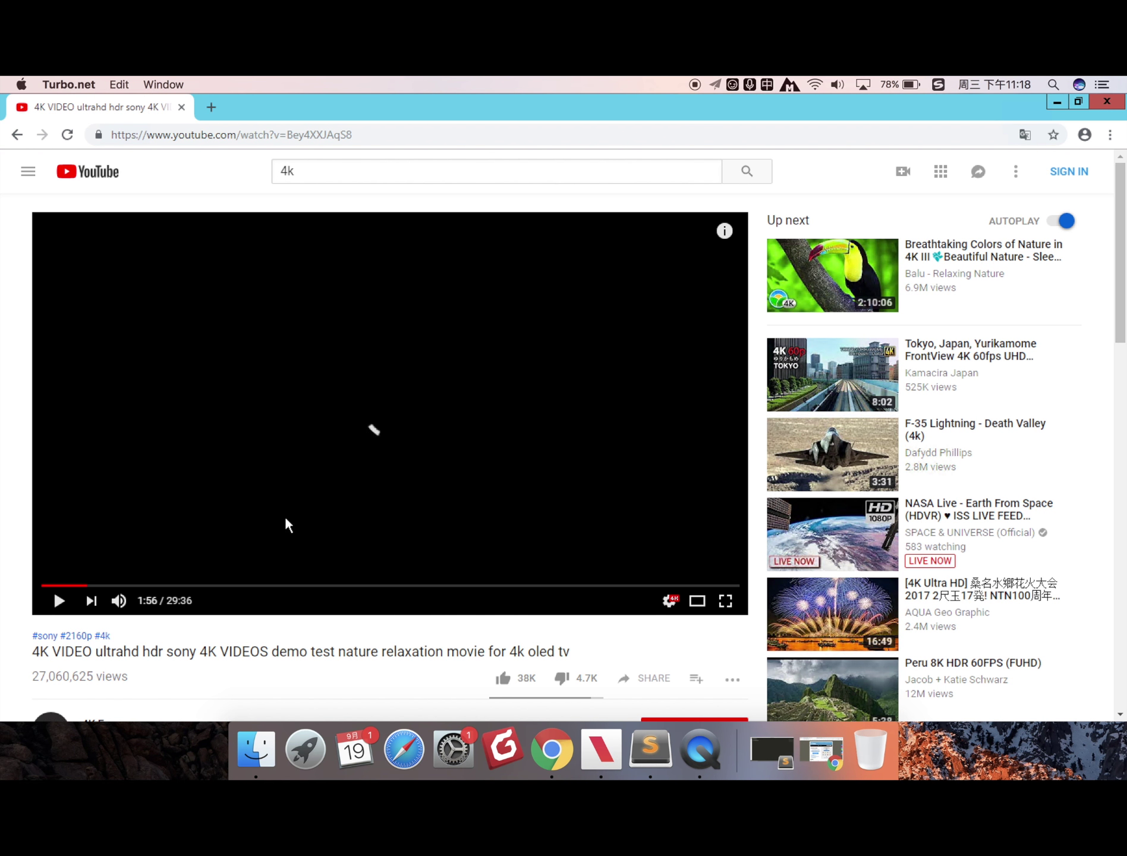
left_click(221, 585)
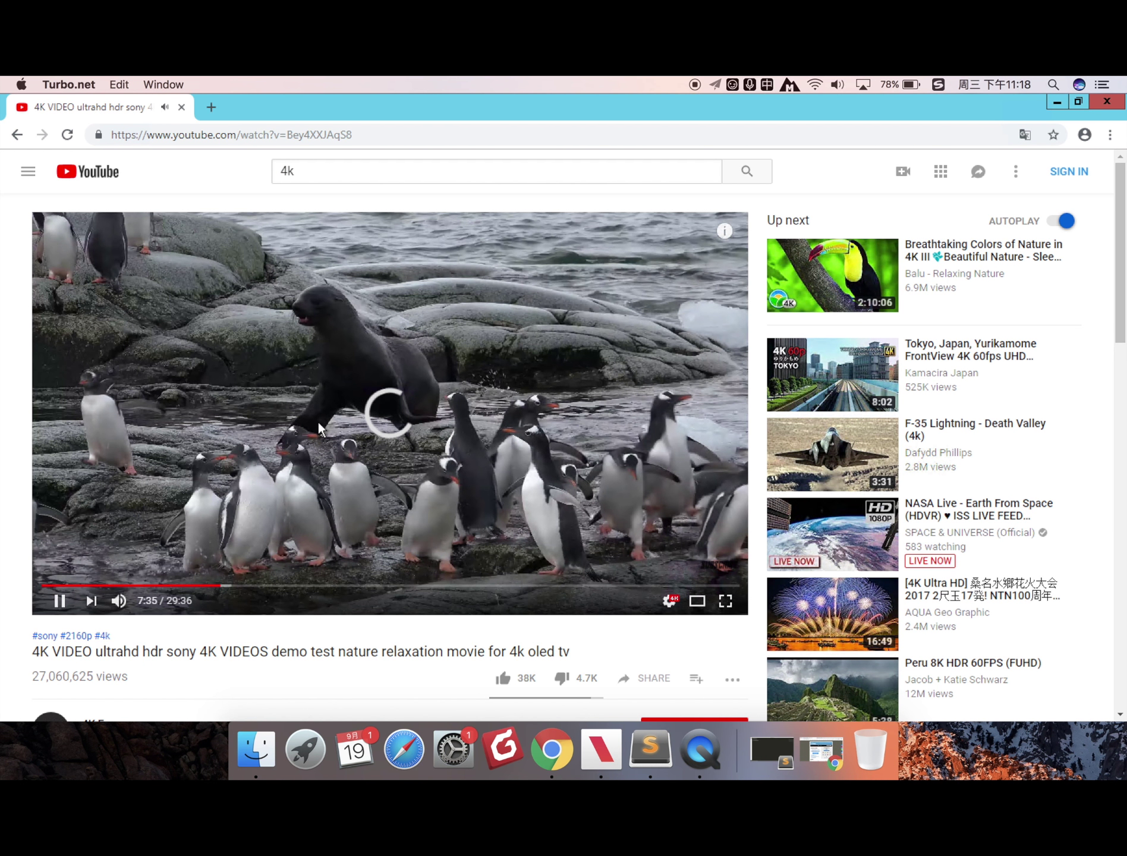
right_click(318, 420)
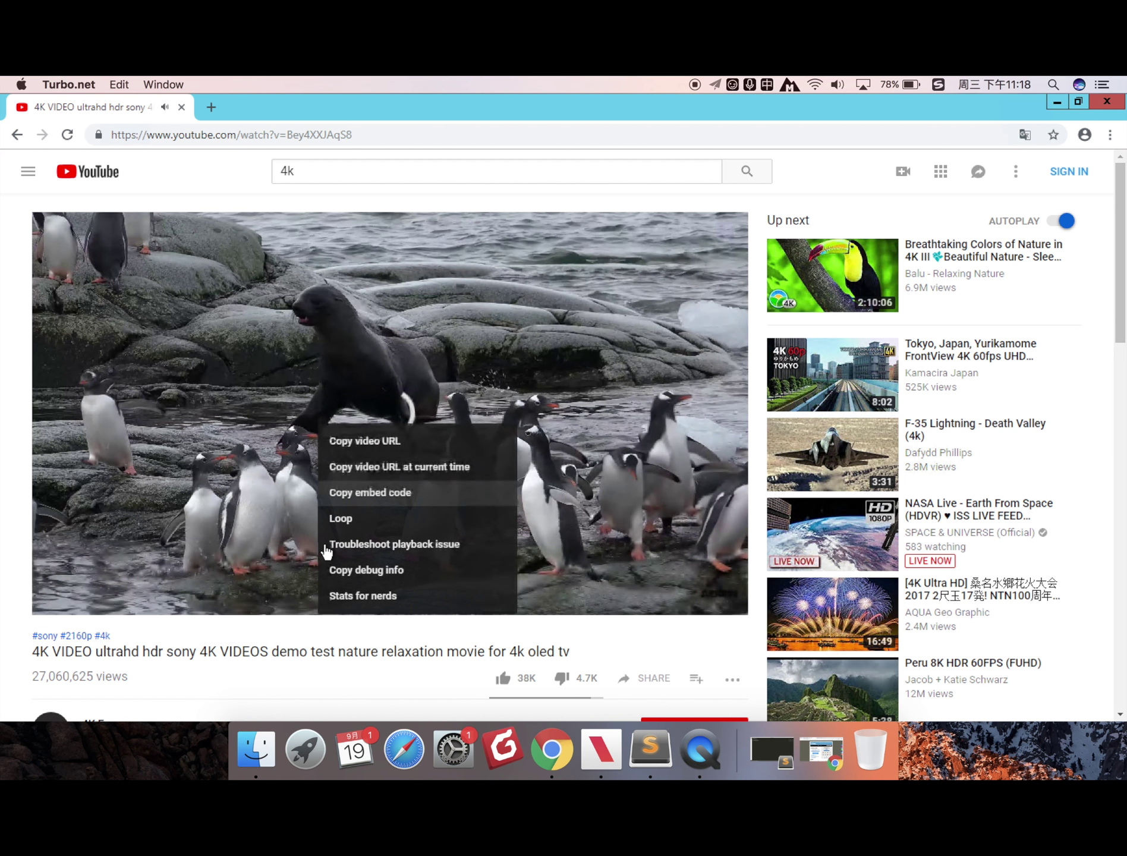
left_click(335, 594)
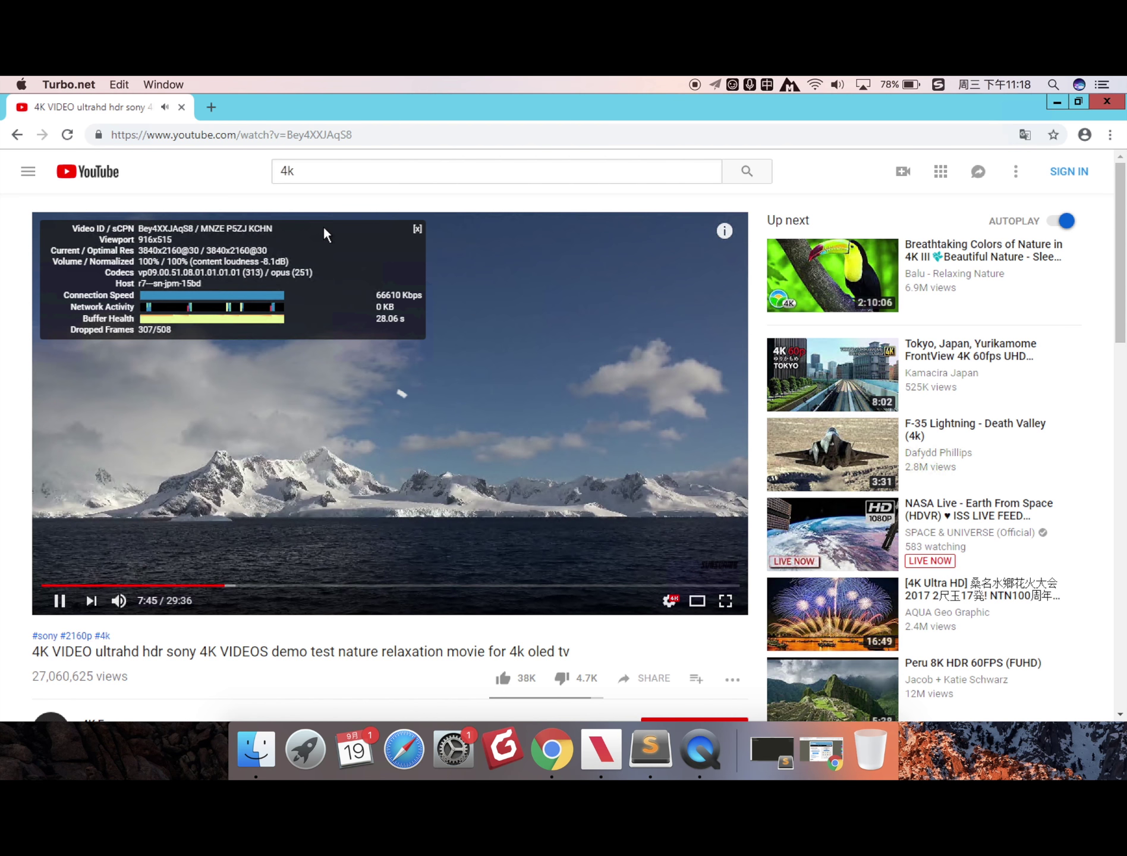
Step: Load vimoe.com in the current tab in place of the YouTube video
left_click(296, 135)
type("vimo")
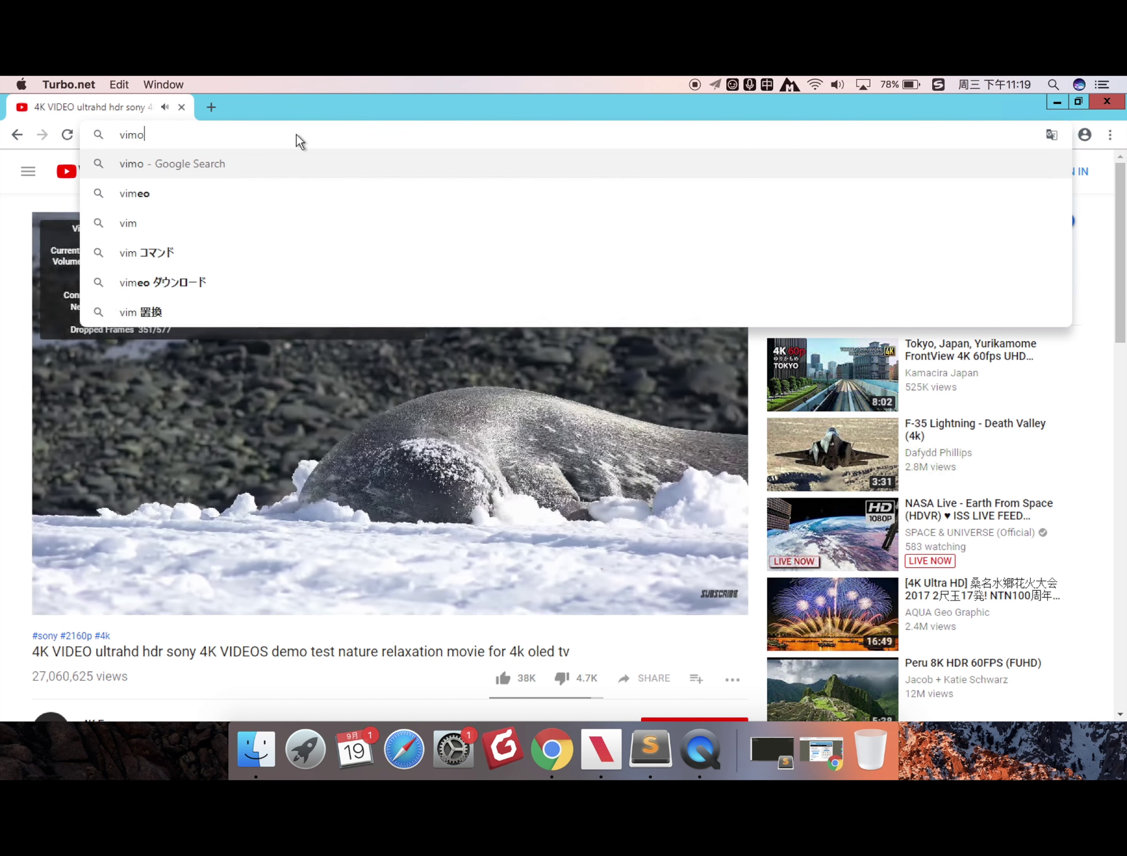
type("e.com")
key("Return")
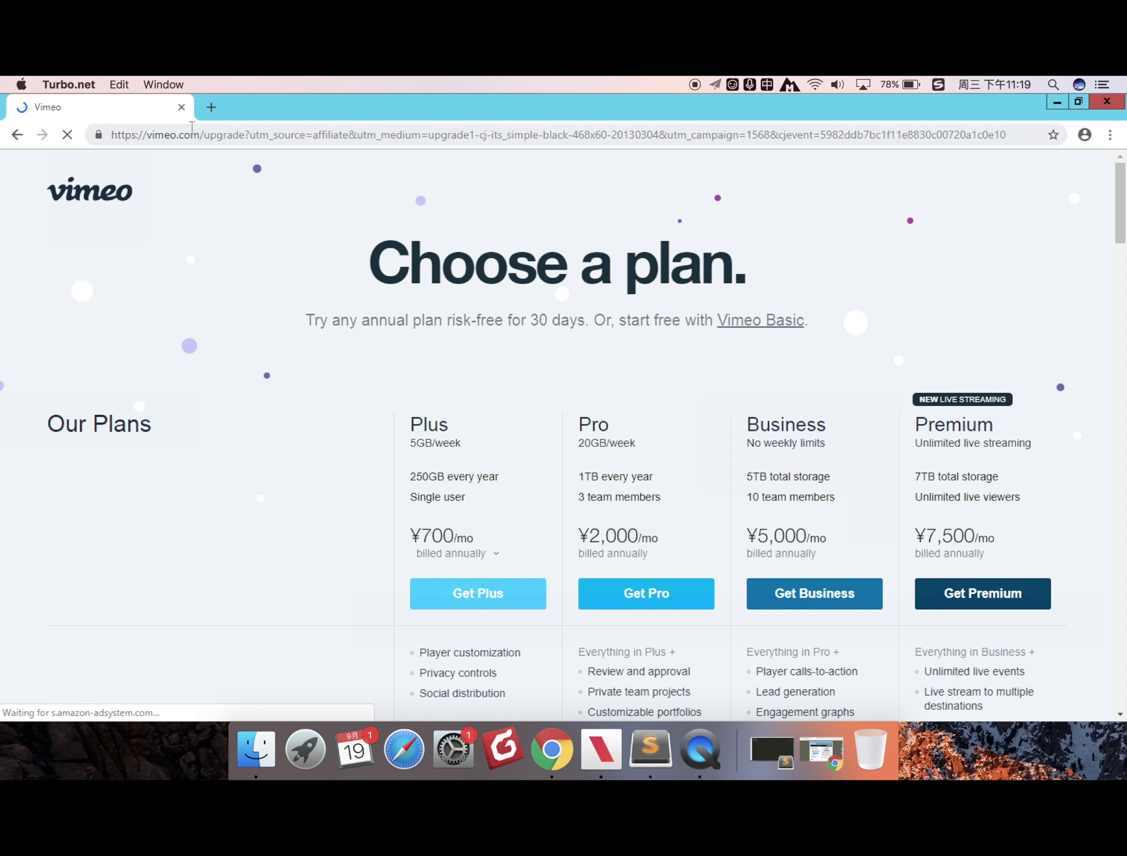
left_click_drag(204, 135, 1011, 135)
key("BackSpace")
key("Return")
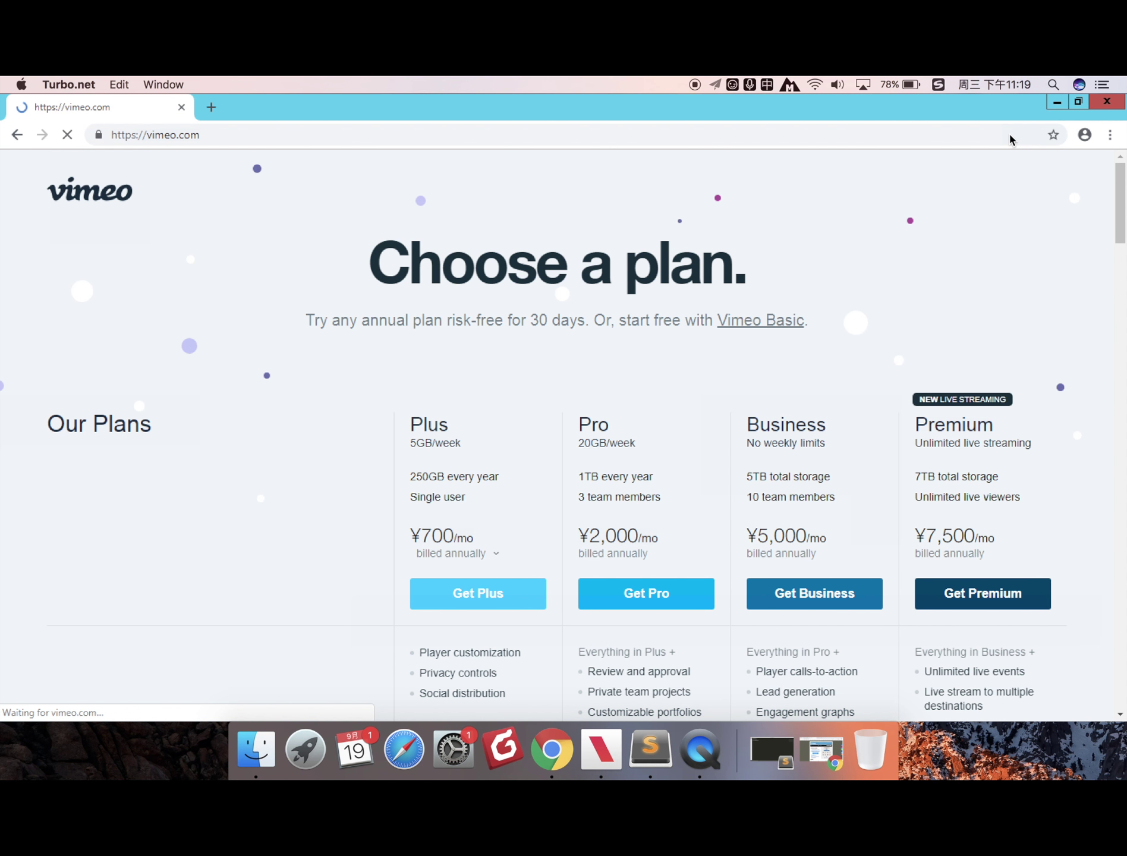
Step: Play the 03:36 video with the orange mountain thumbnail from the Staff Picks on the Vimeo home page
scroll(654, 460, "down", 15)
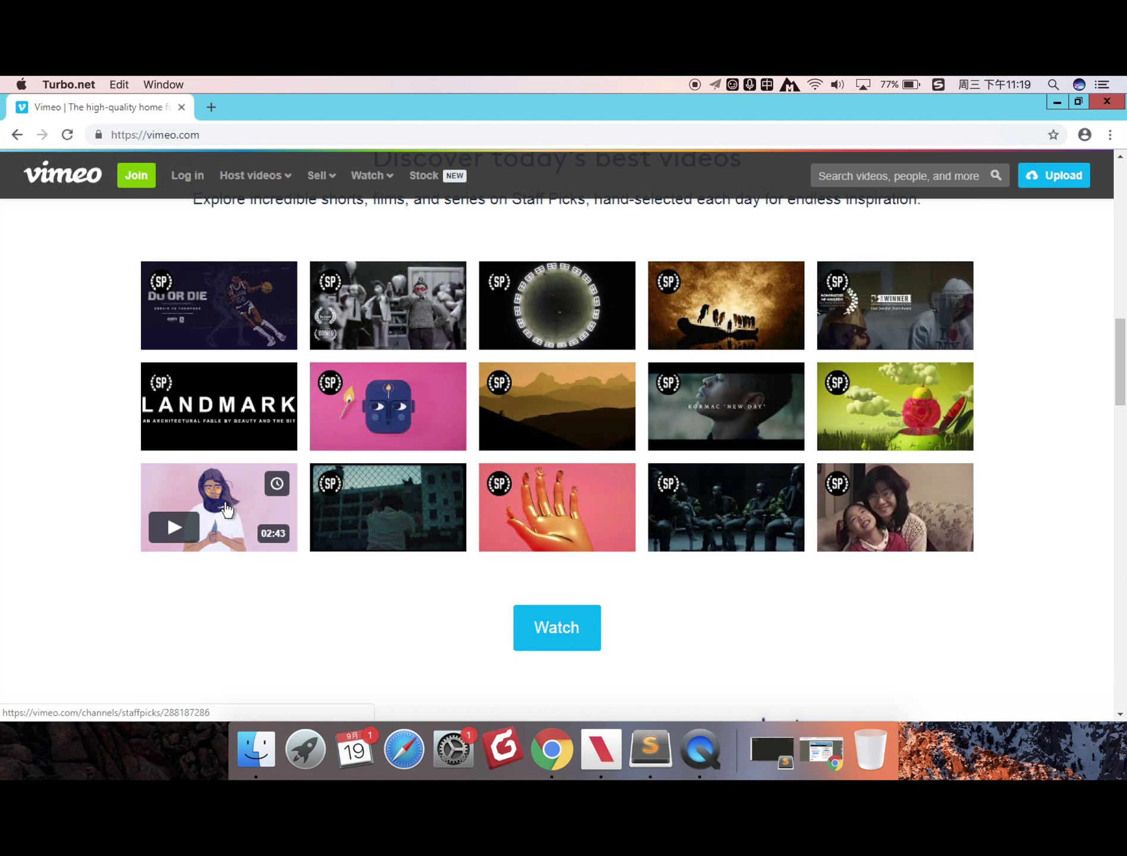
mouse_move(577, 402)
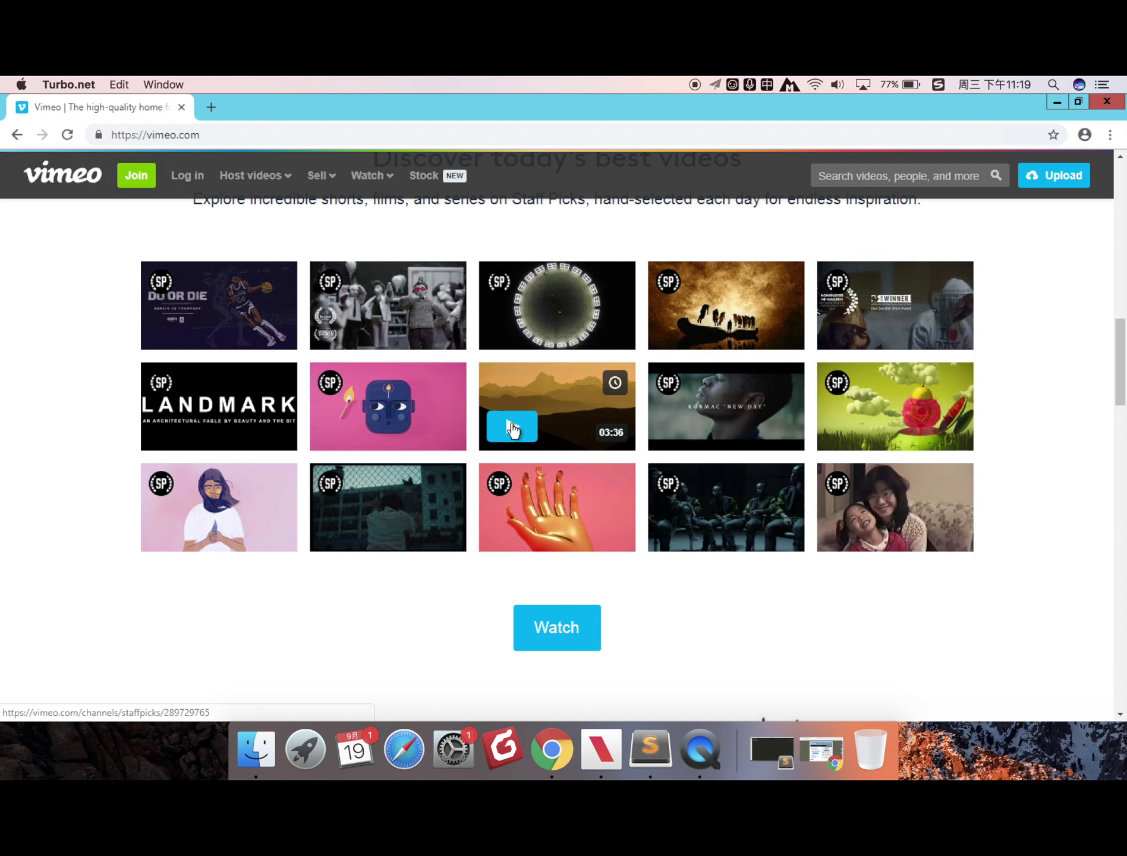
left_click(512, 427)
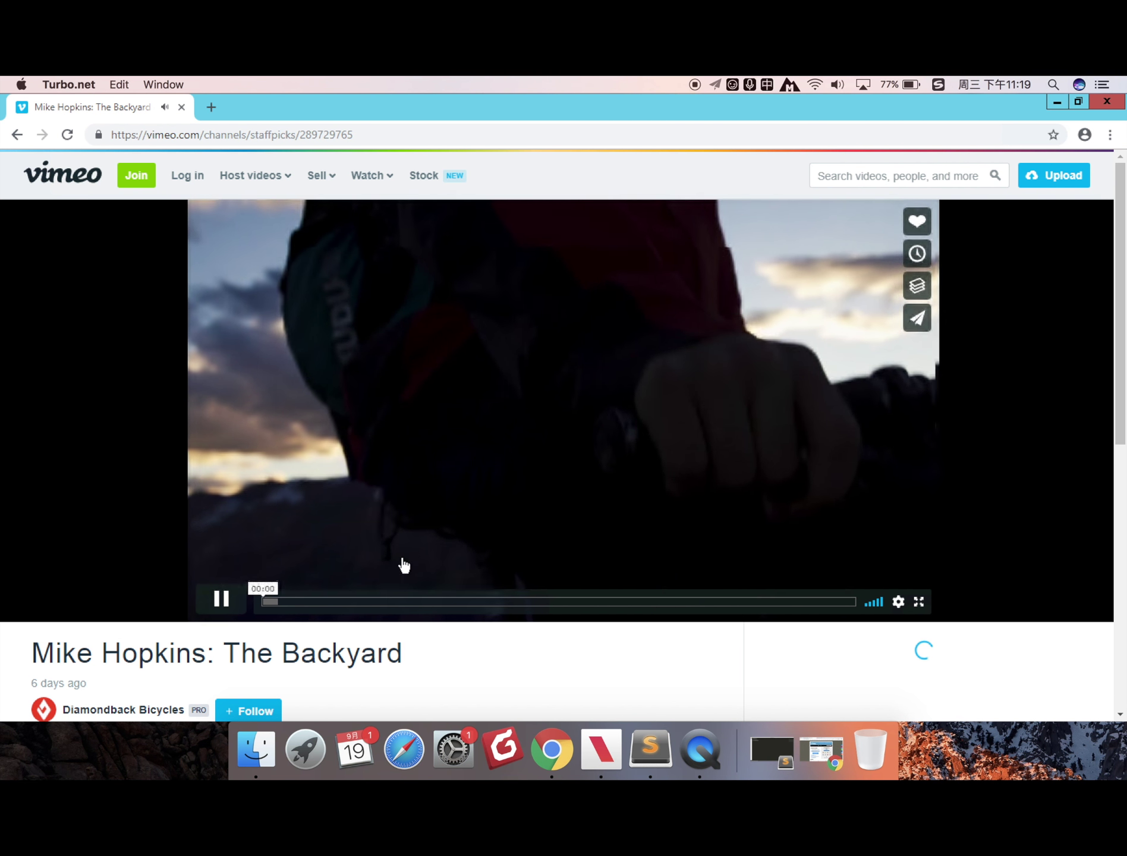
Step: Skip through the video to about 0:40, 1:28, 2:24 and 3:00, and pause it there
left_click(376, 603)
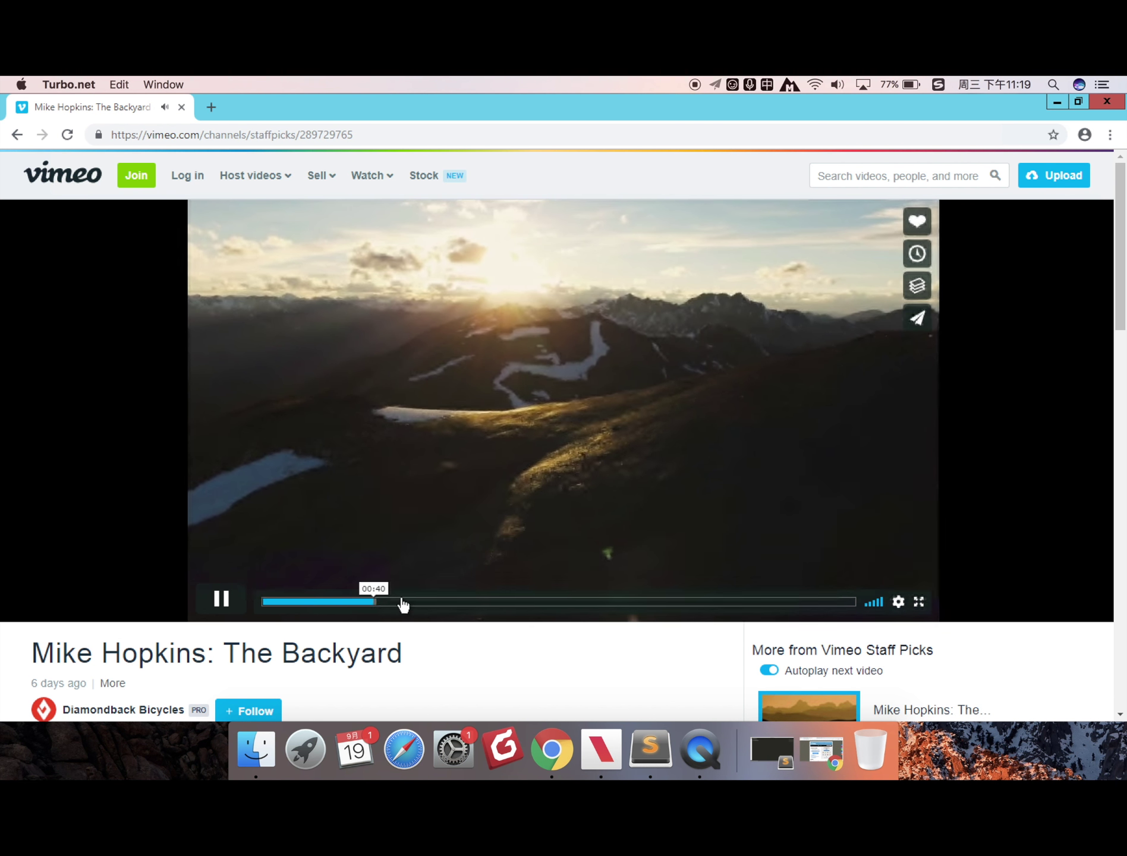
left_click(505, 603)
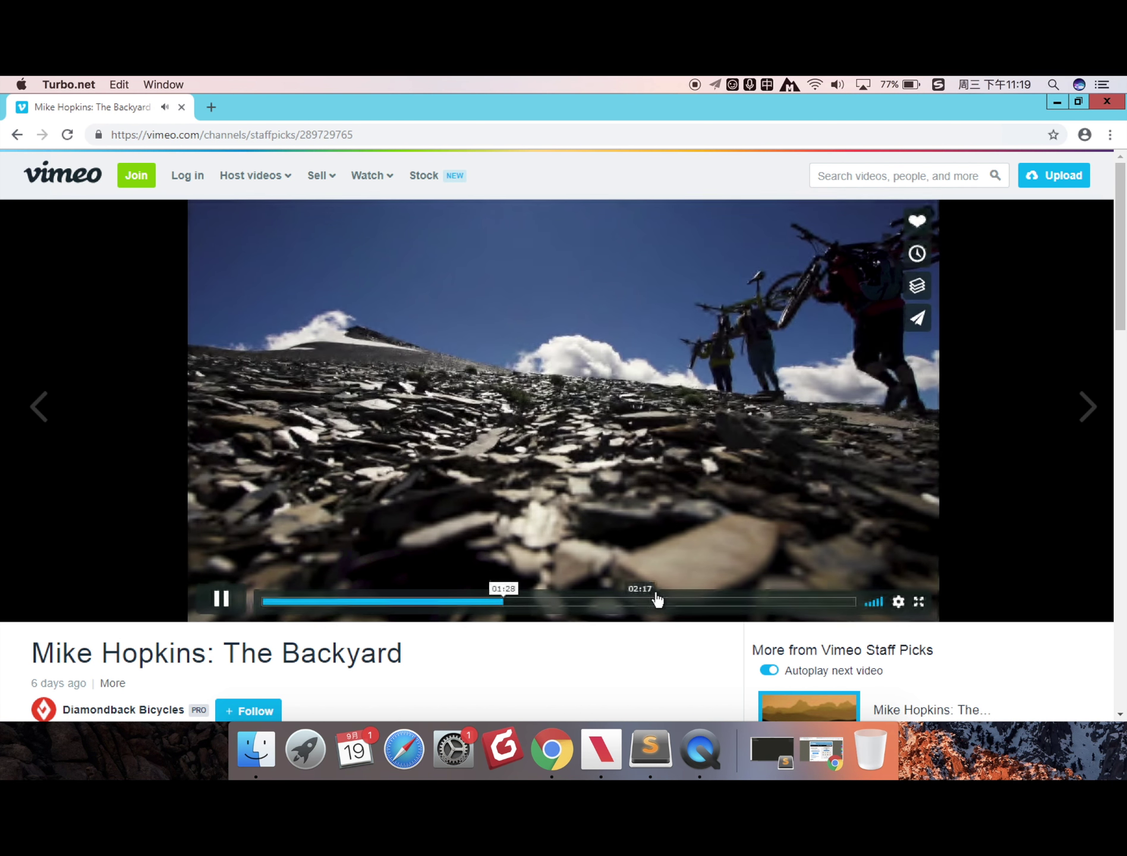
left_click(659, 603)
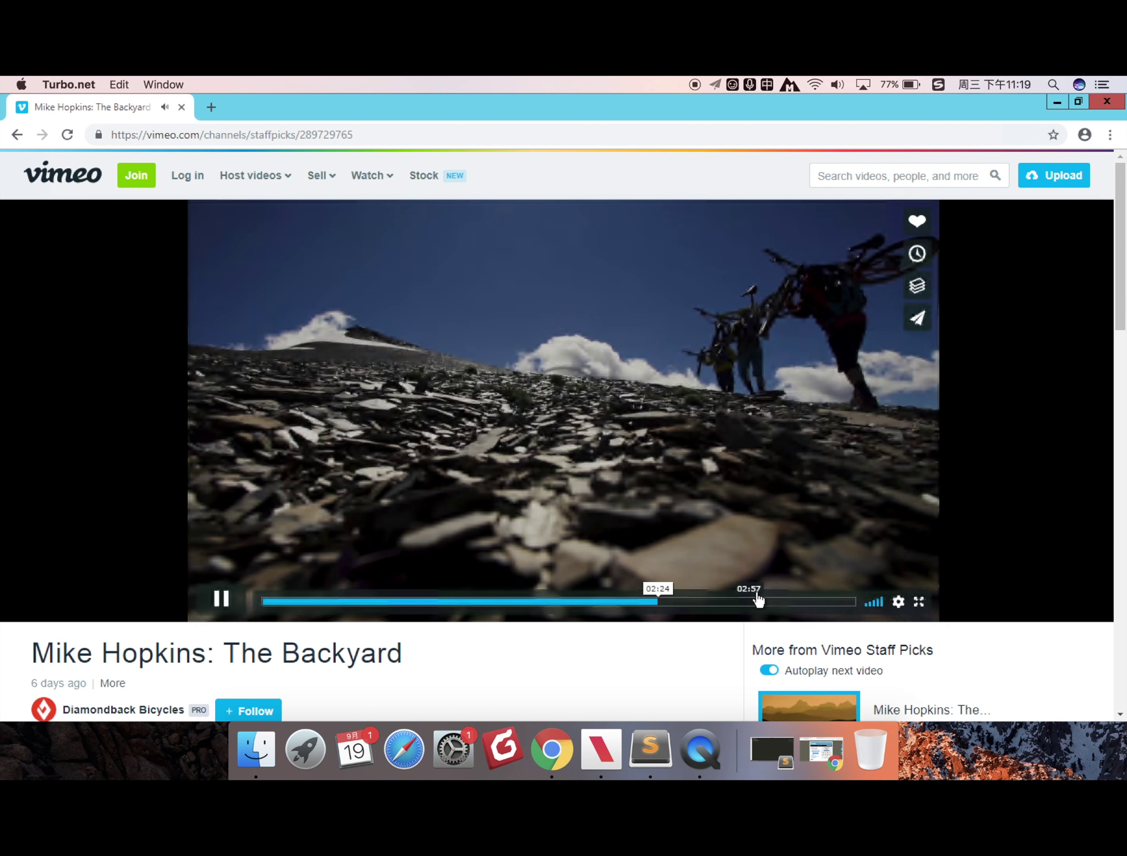
left_click(756, 601)
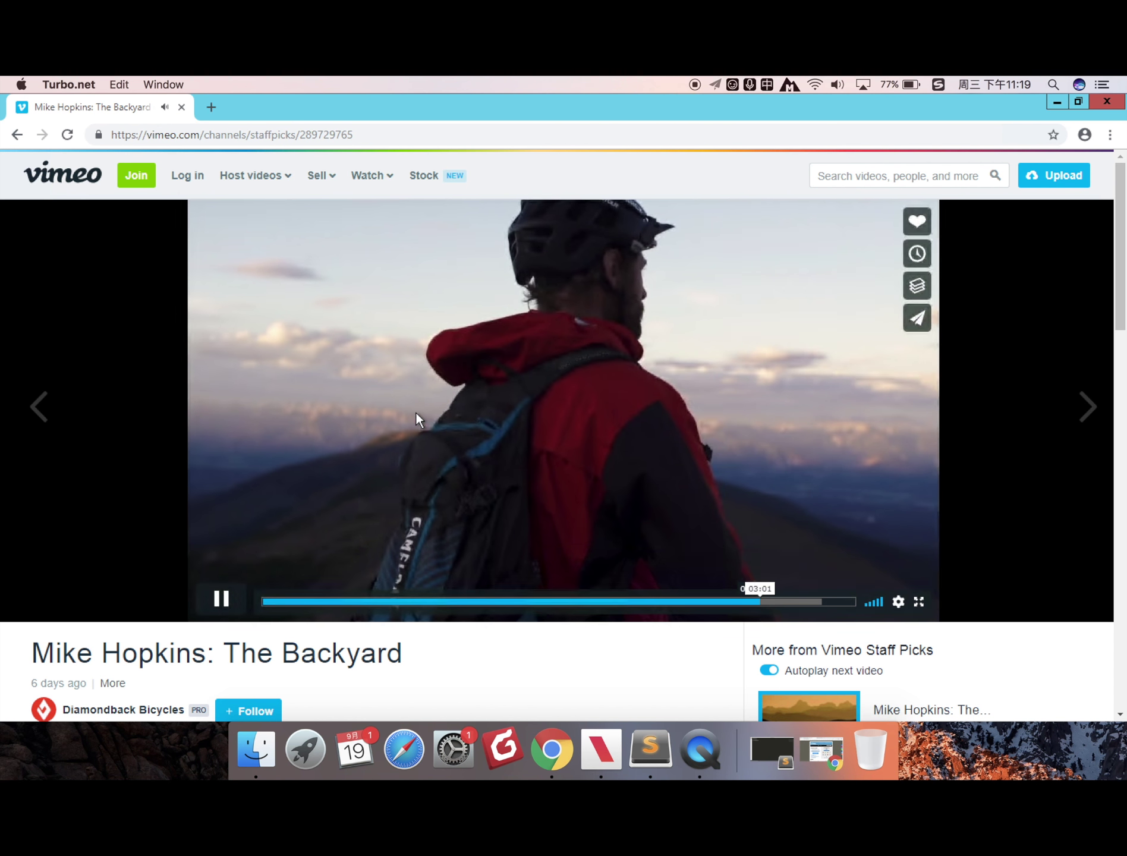
left_click(416, 410)
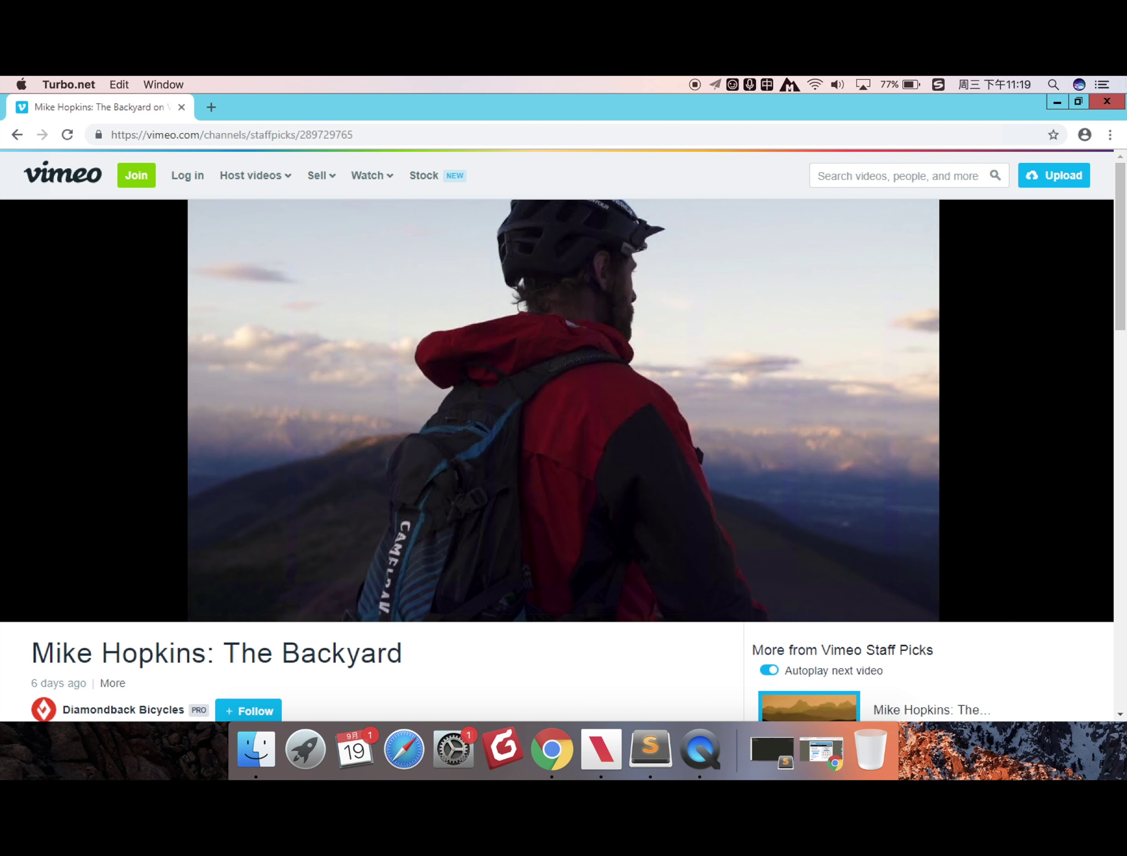
Step: Close the streamed Chrome window and launch Eclipse from the Turbo.net client with the suggested eclipse-workspace directory
left_click(1105, 104)
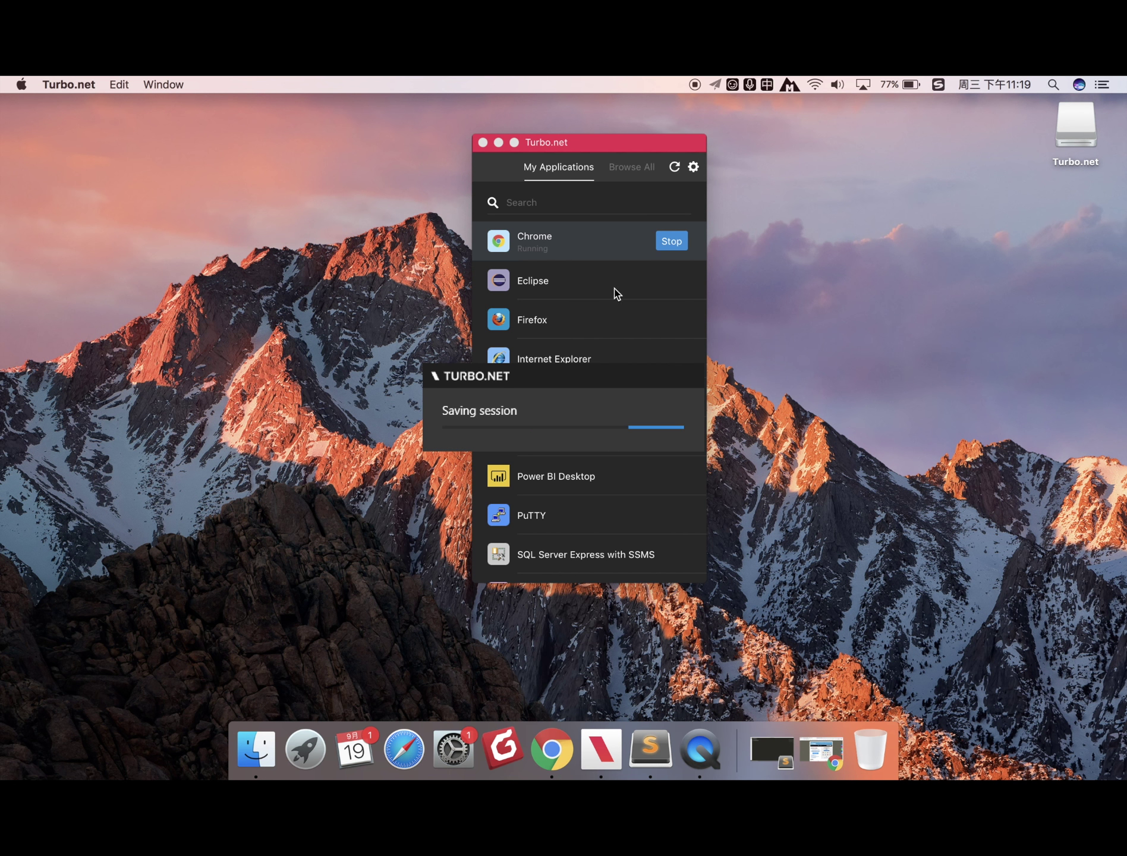
left_click(576, 279)
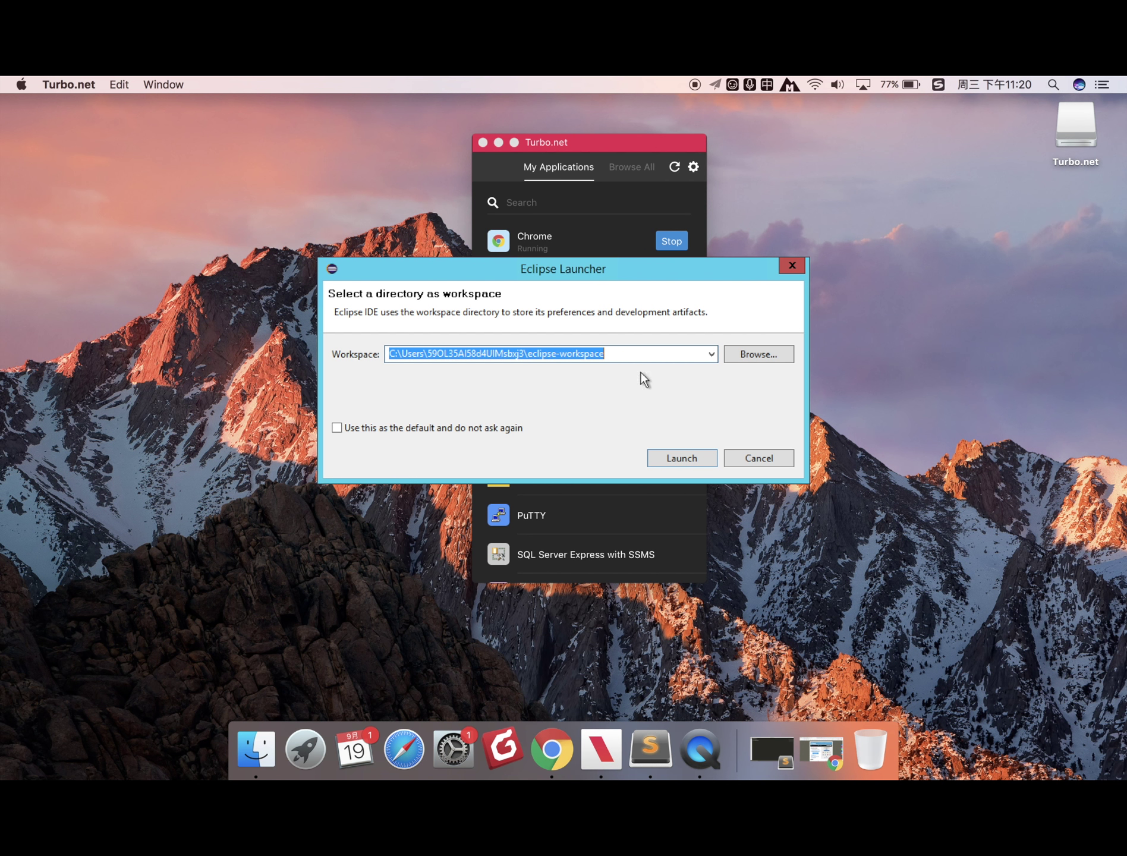
left_click(682, 462)
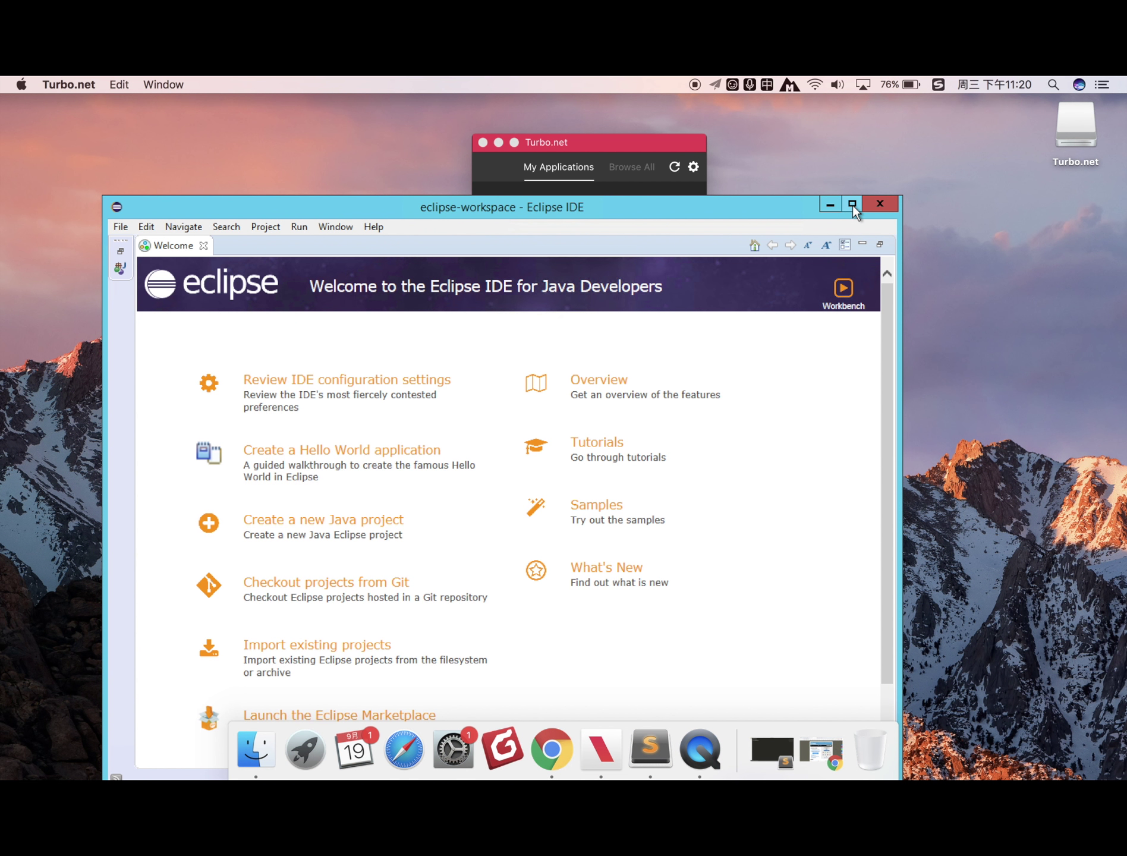
Step: Maximize the Eclipse window and go from the Welcome page to the Workbench
left_click(852, 205)
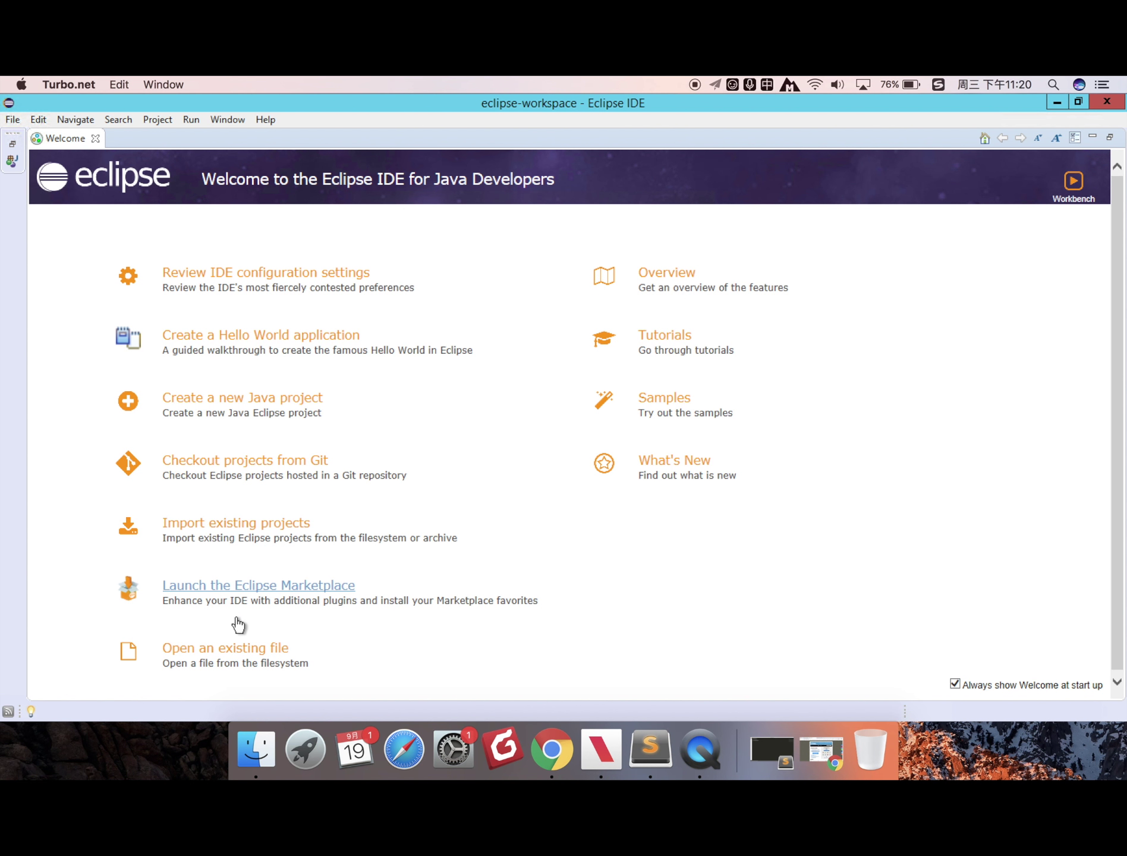
left_click(1078, 185)
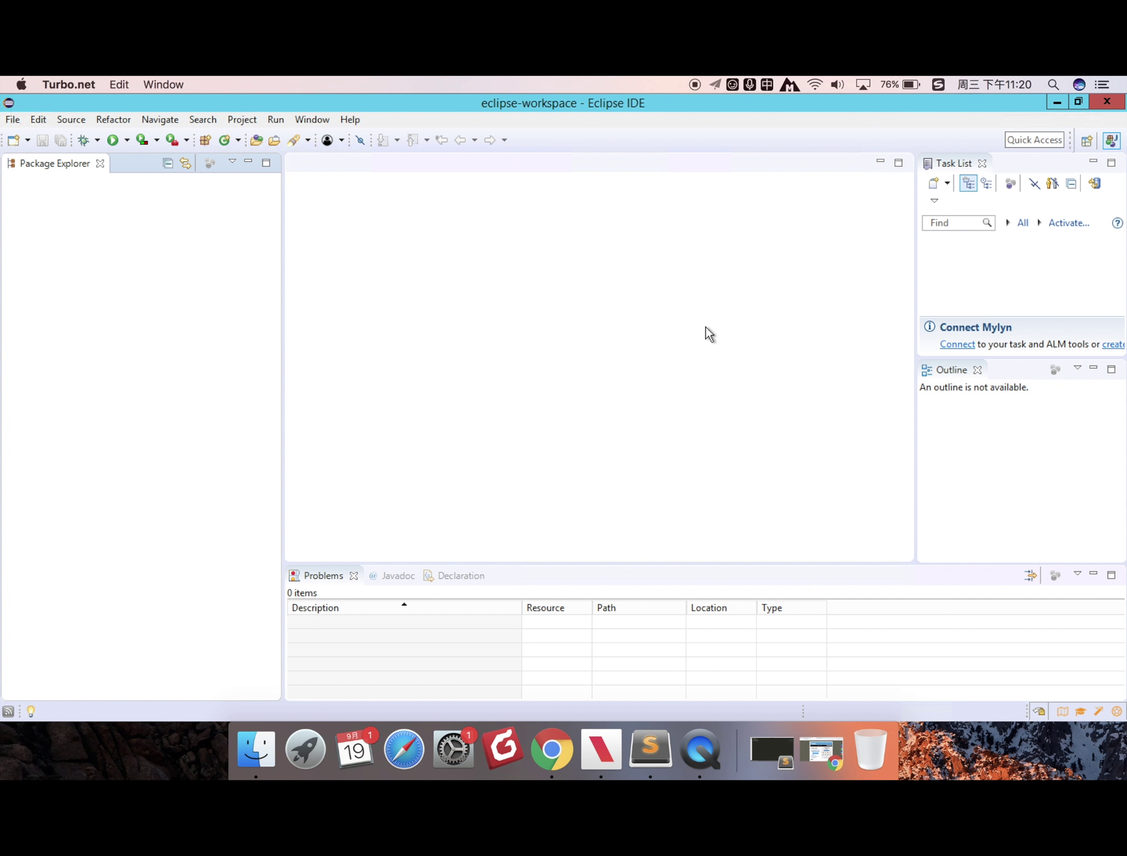
Step: Create a new Java project named Test with the default settings
right_click(74, 212)
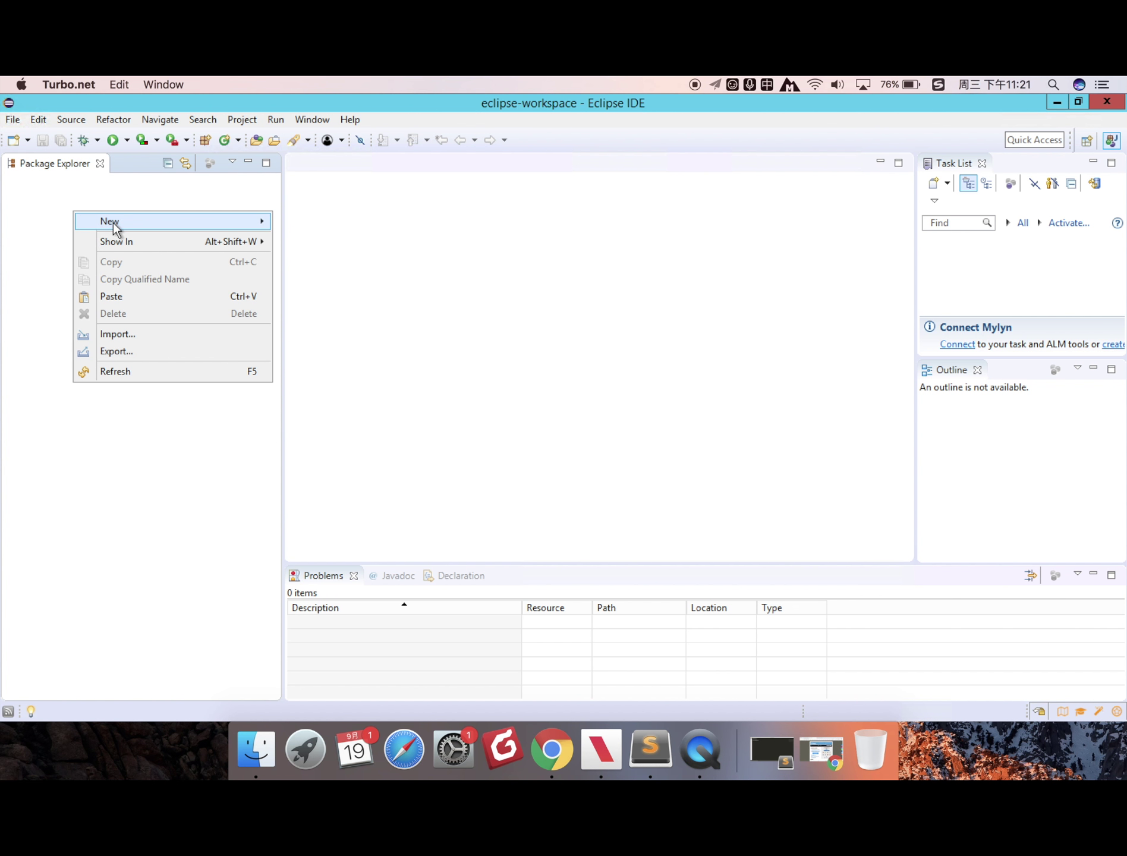
mouse_move(126, 225)
left_click(343, 220)
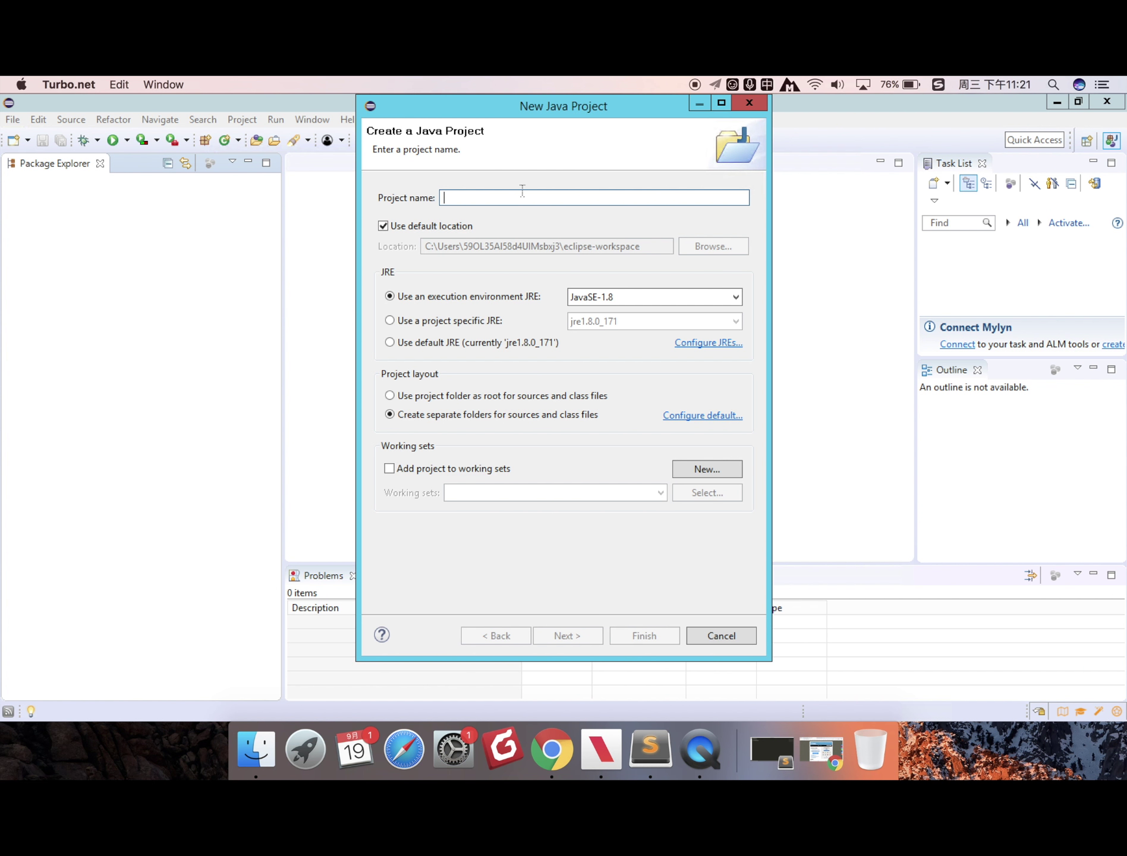
type("Test")
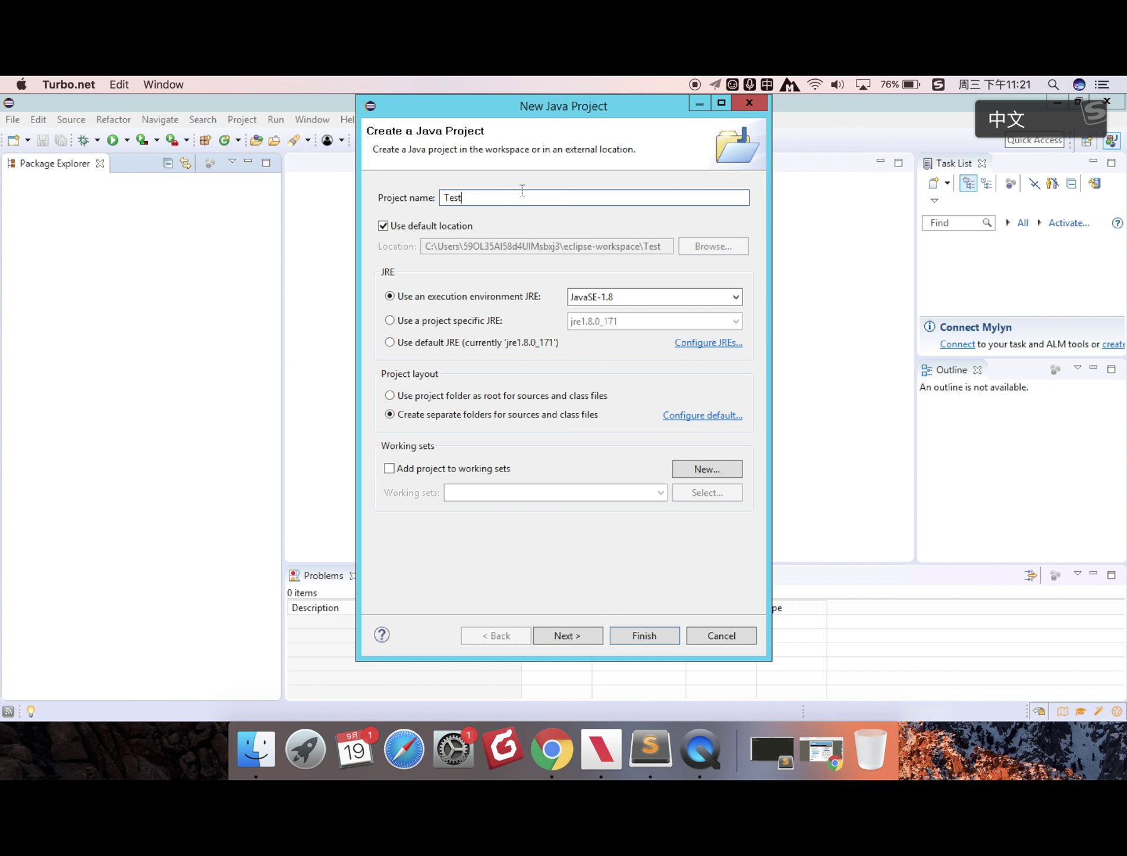
key("Return")
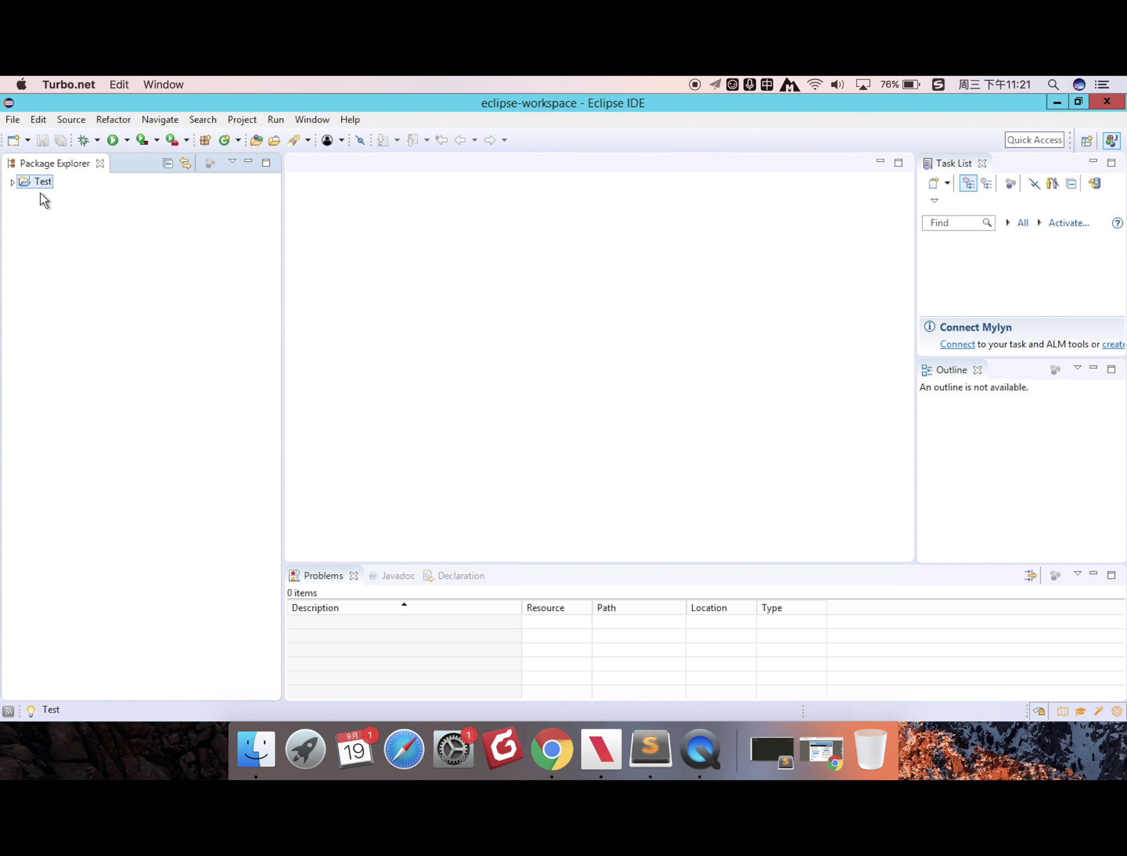
Step: Create a package named com.test.cn in the src folder of the Test project
left_click(12, 182)
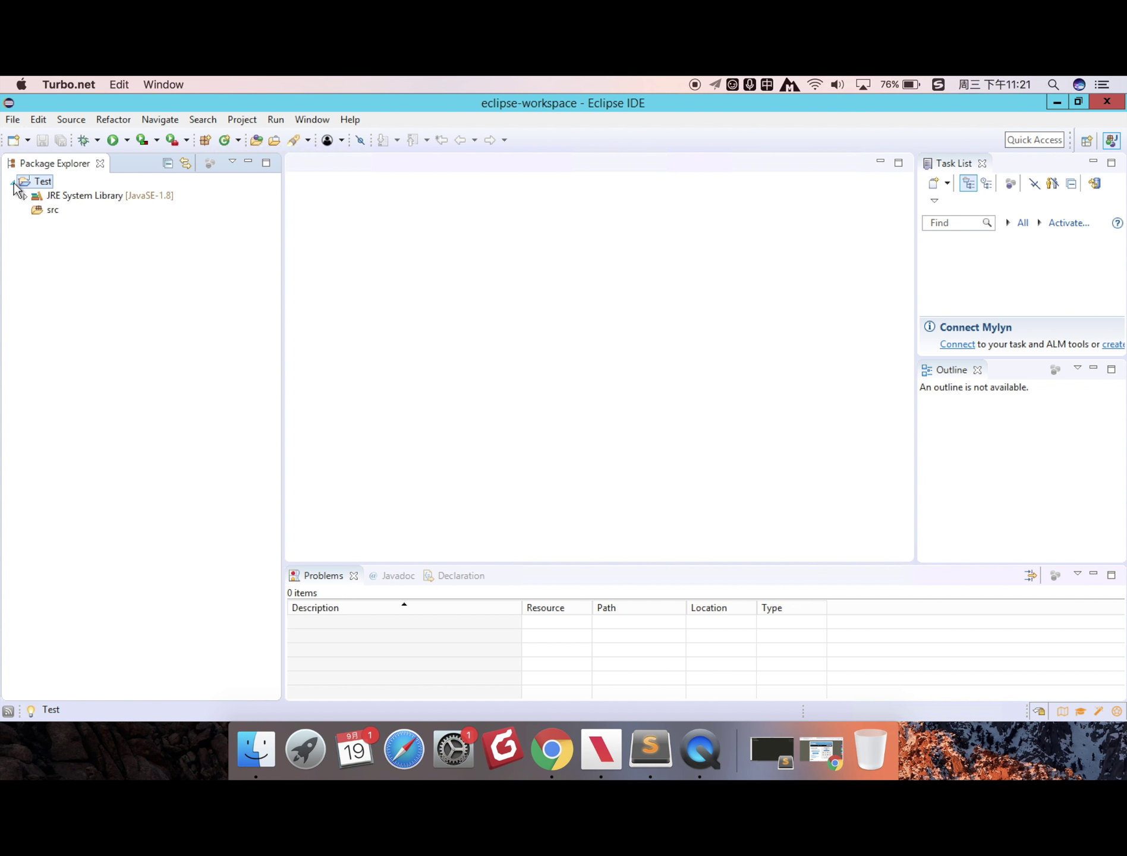
left_click(43, 215)
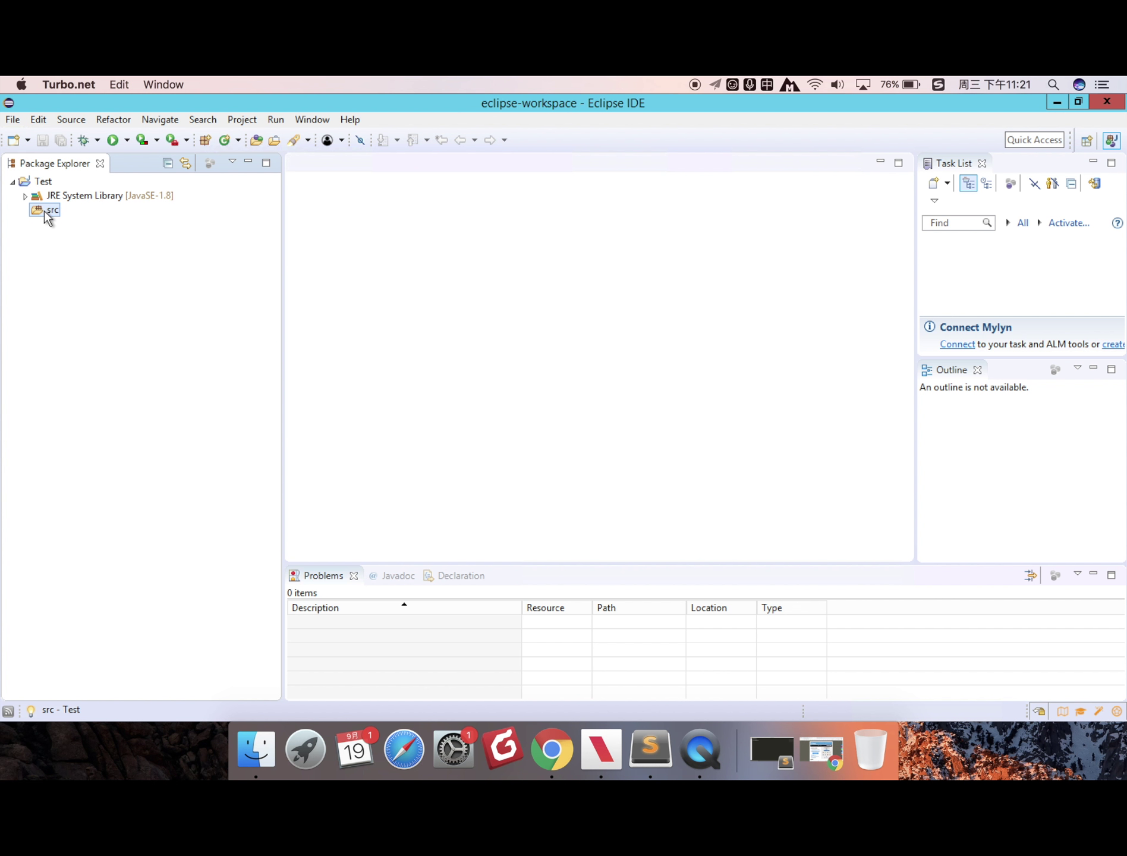
right_click(47, 214)
mouse_move(101, 222)
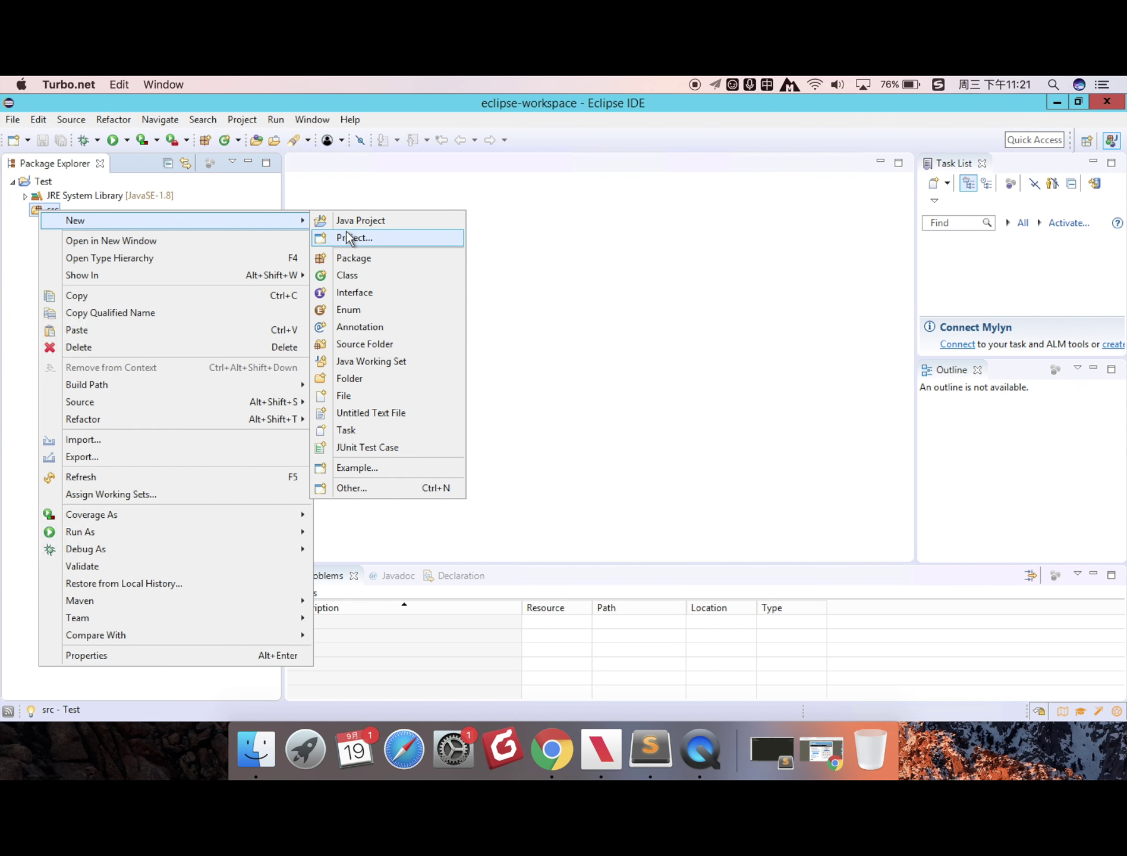
left_click(358, 258)
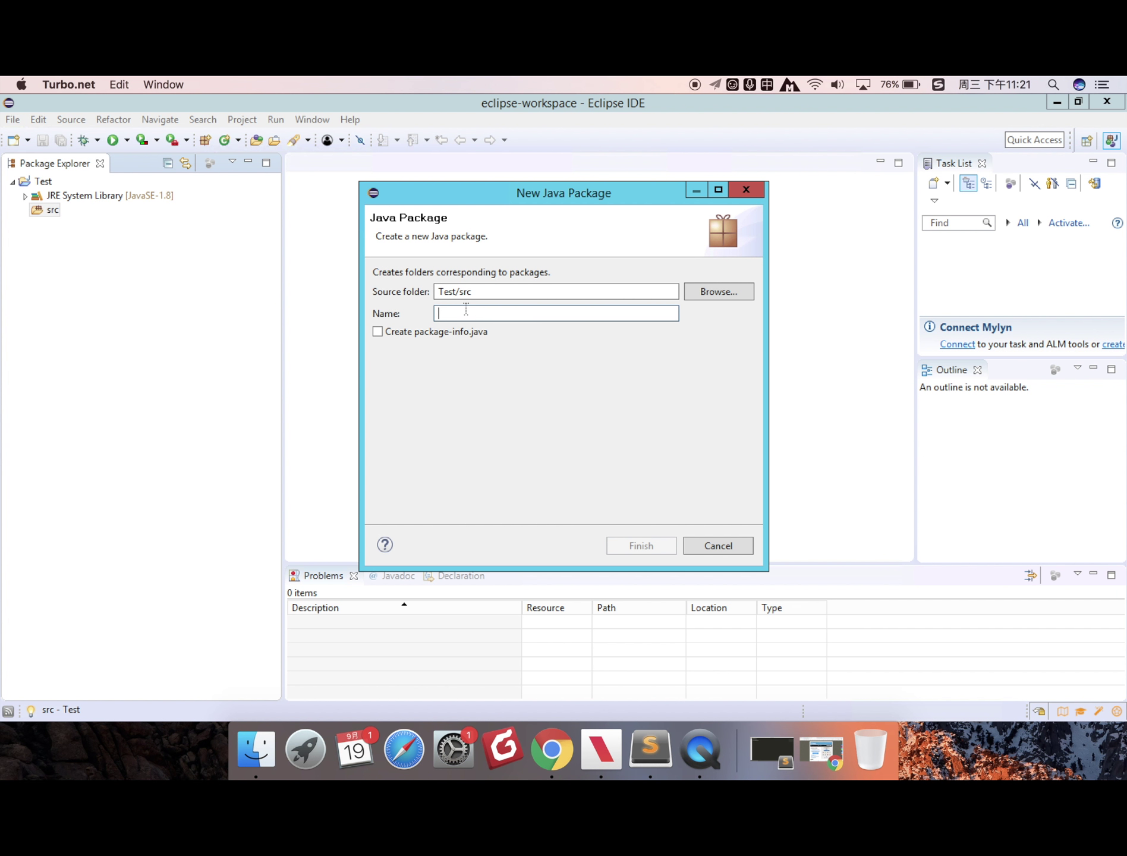
type("com")
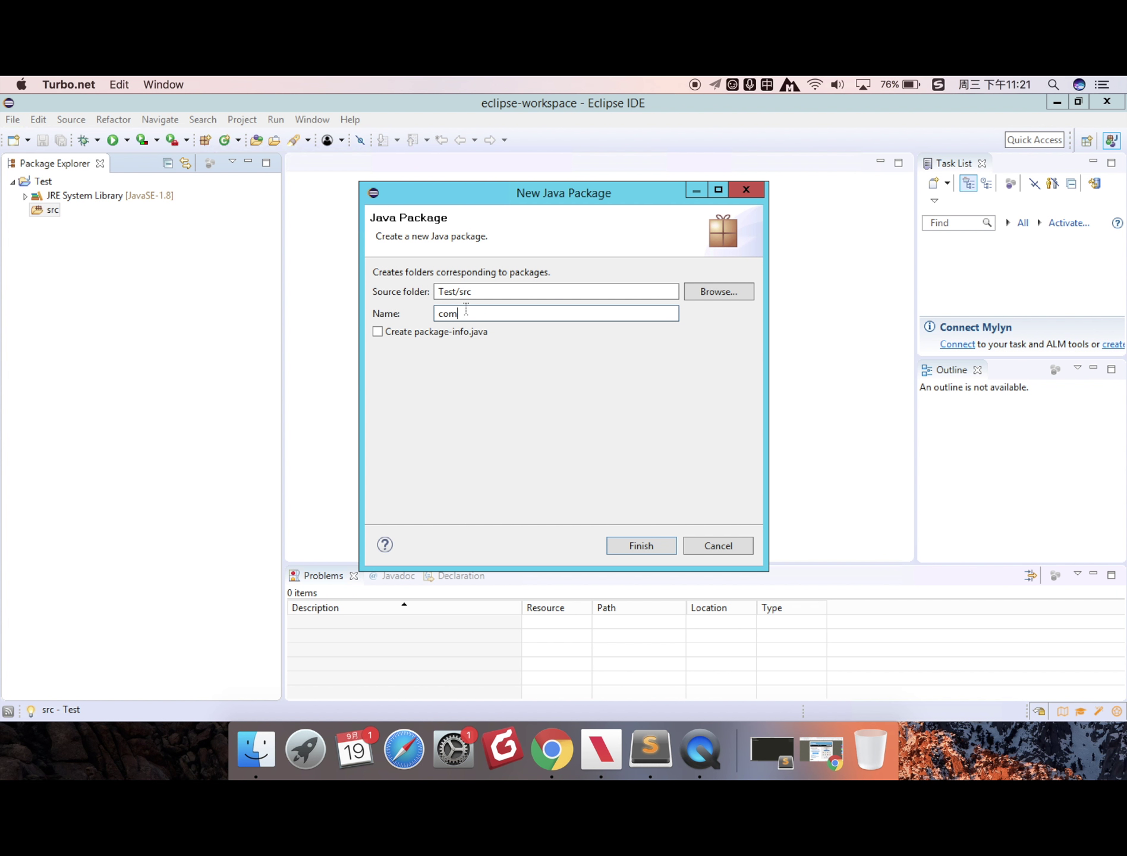
type(".test.")
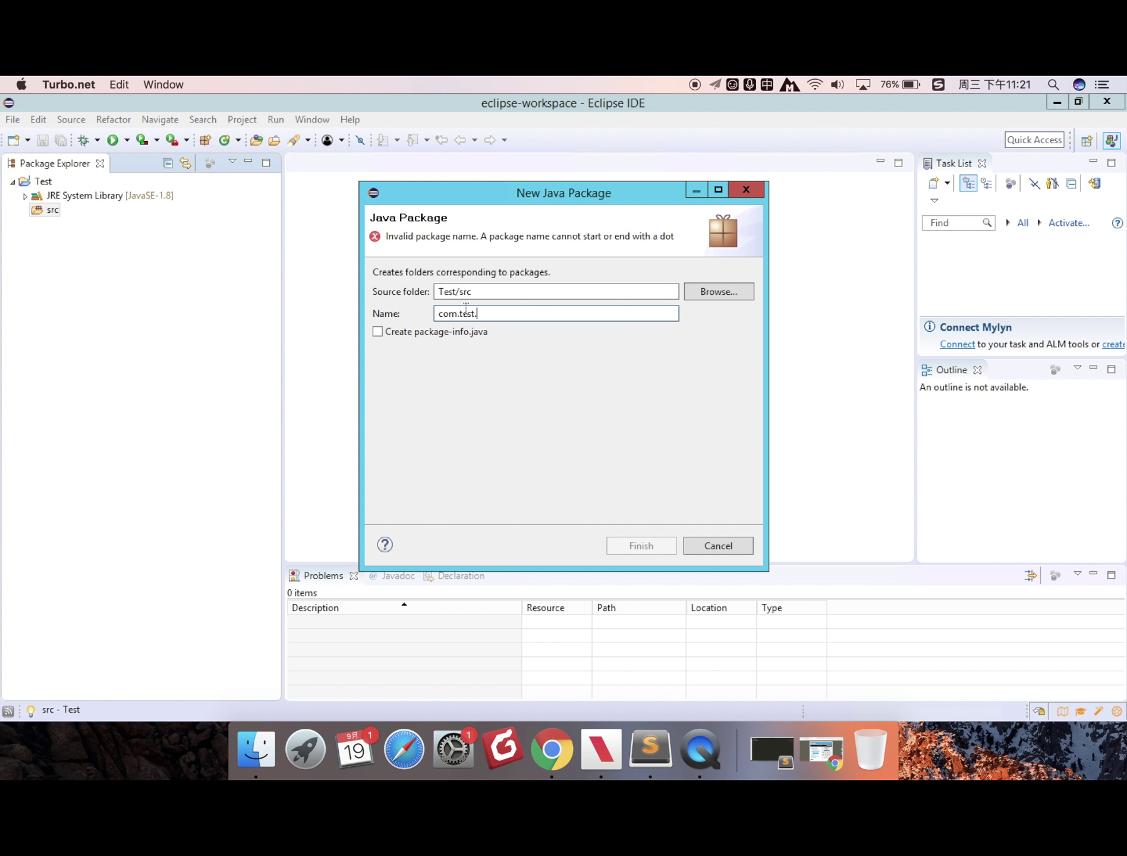
type("cn")
key("Return")
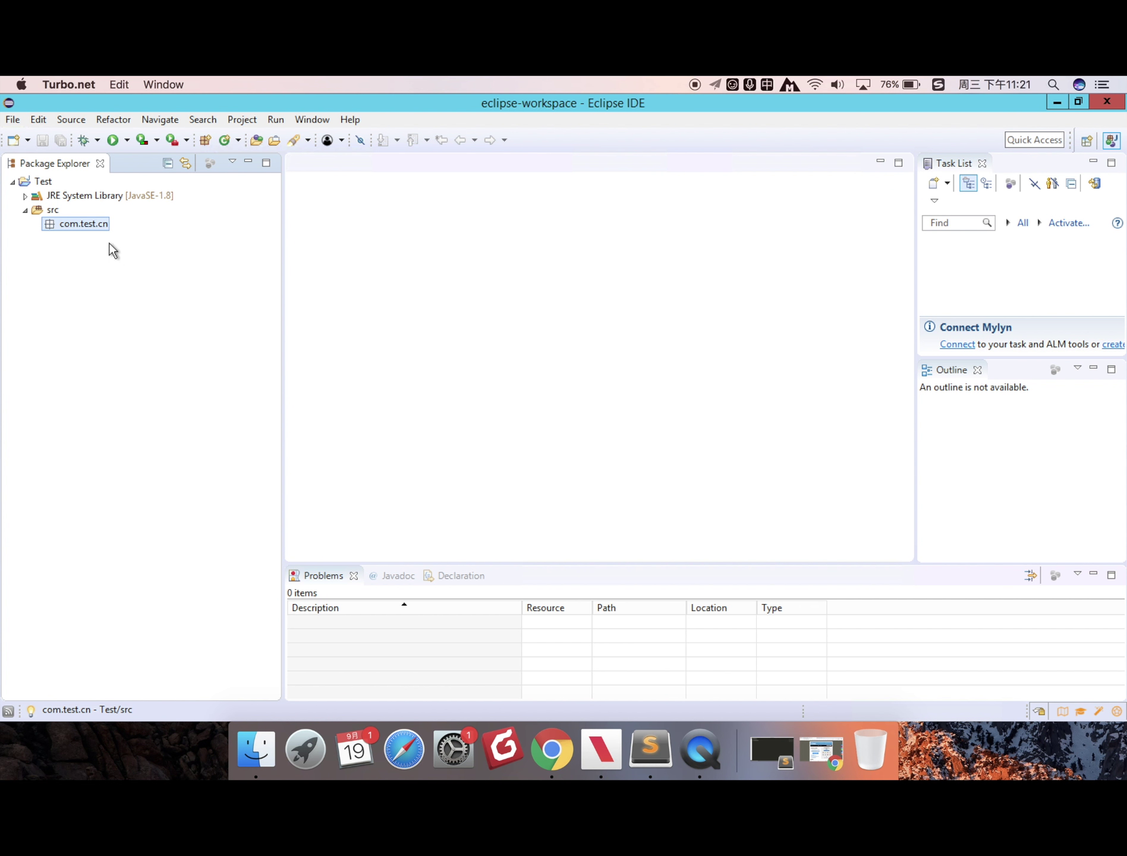
Step: Create a new Java class named Test in the com.test.cn package with the default options
right_click(98, 226)
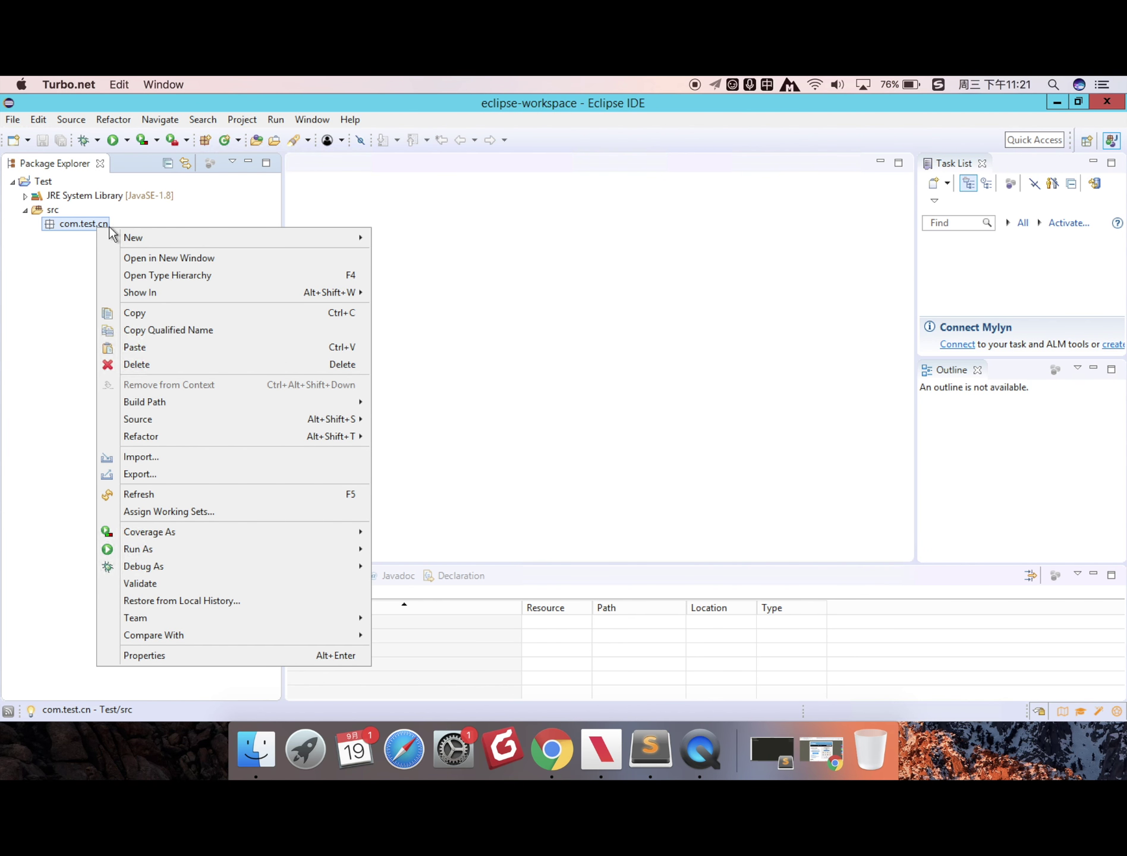
mouse_move(143, 240)
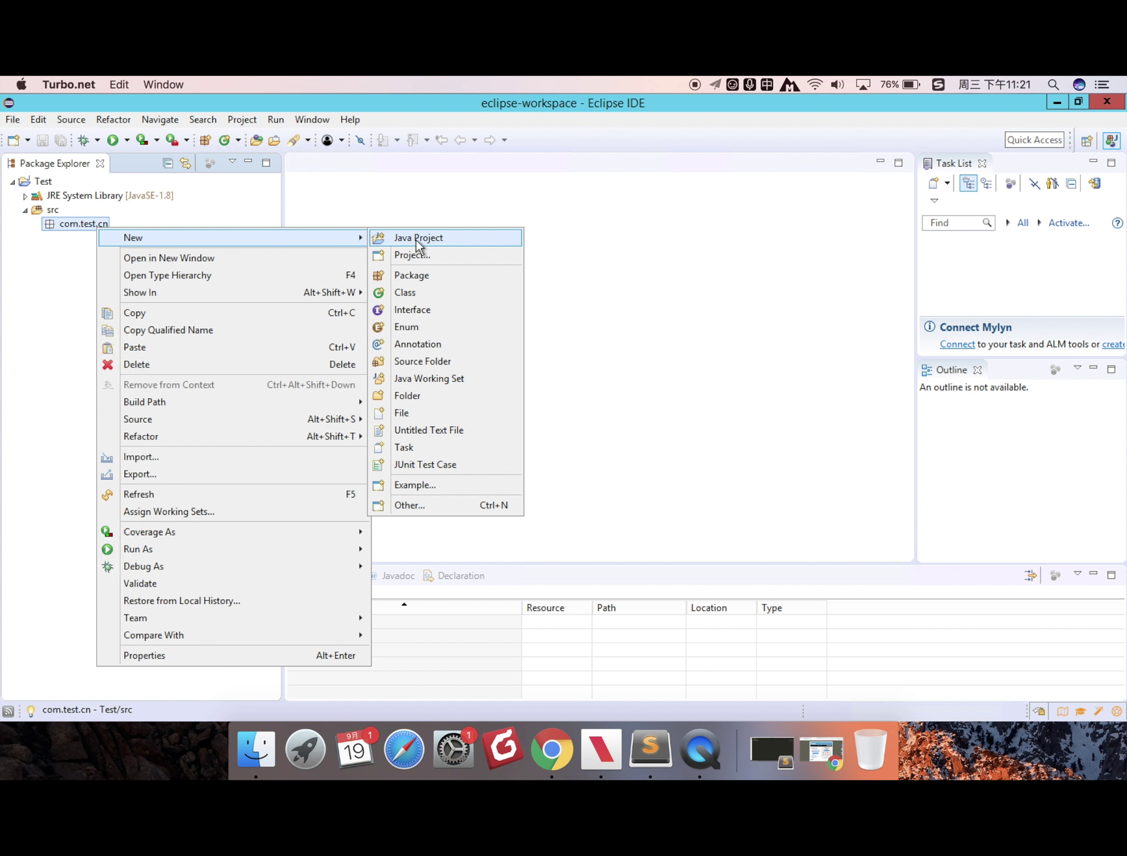
left_click(381, 293)
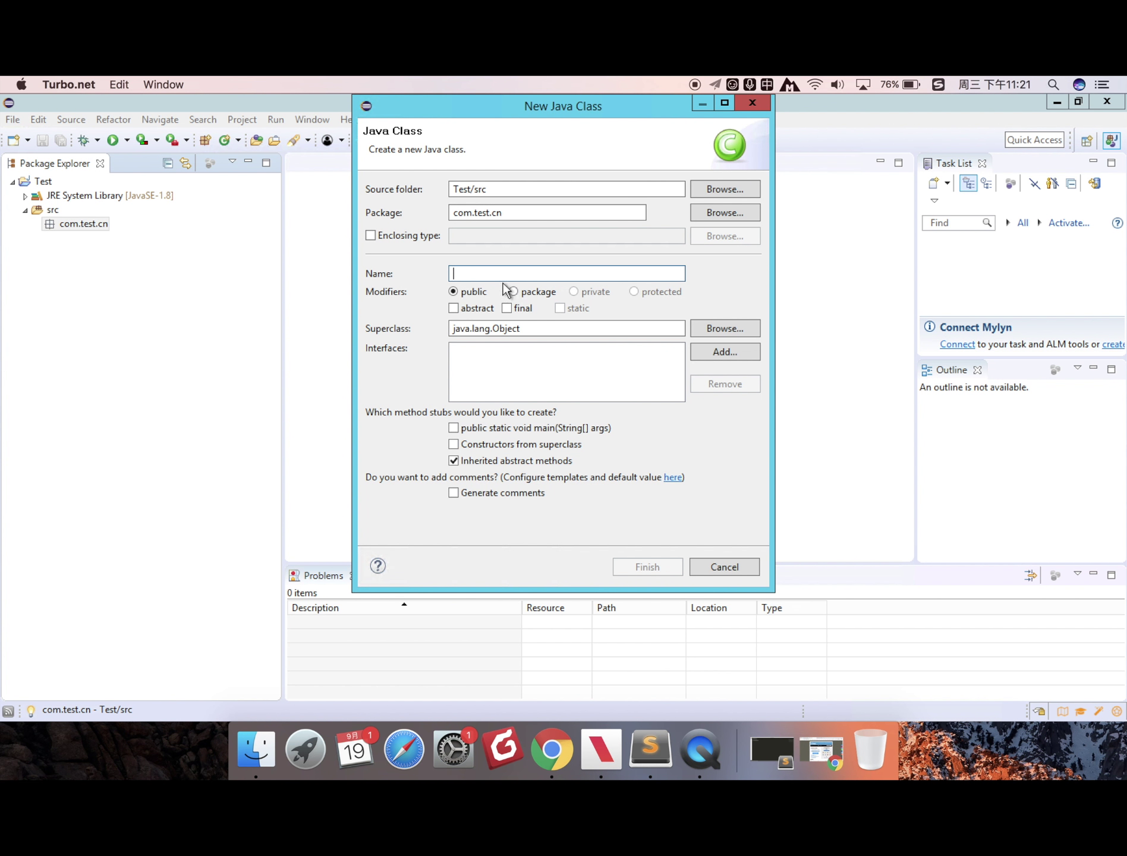
type("Test")
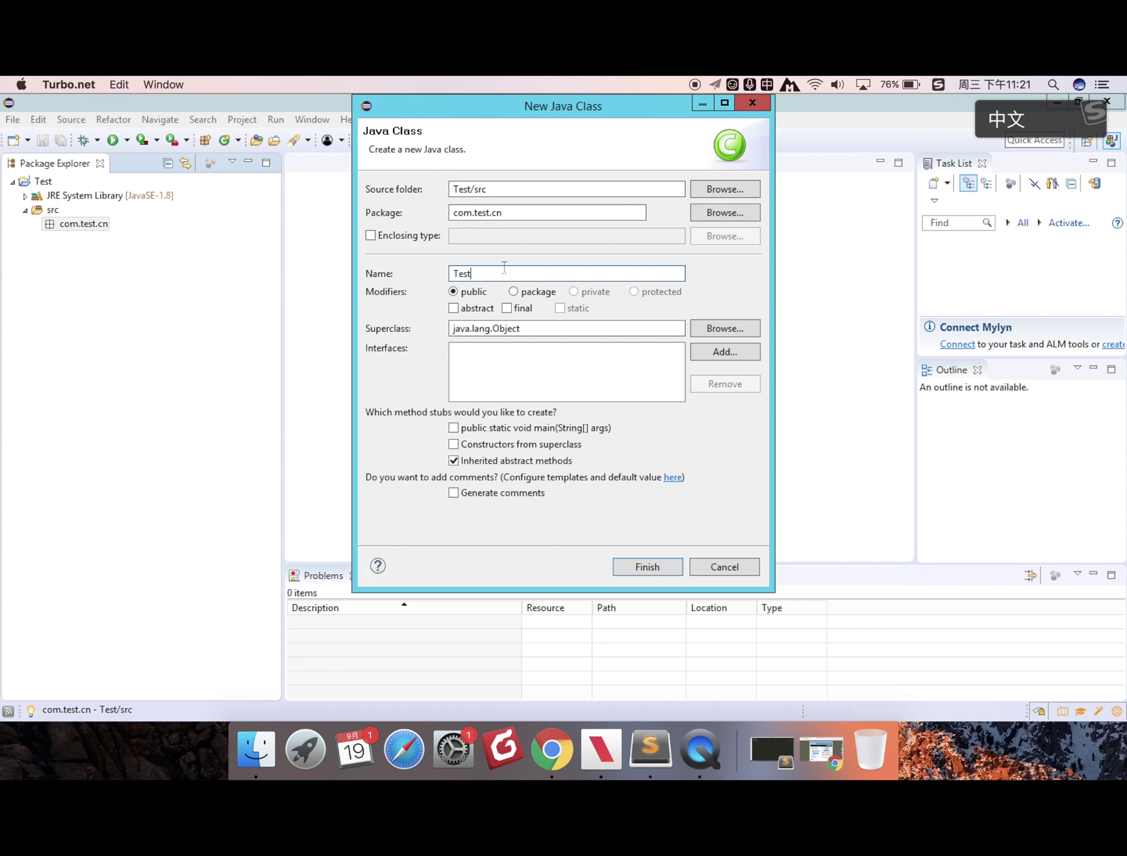
key("Return")
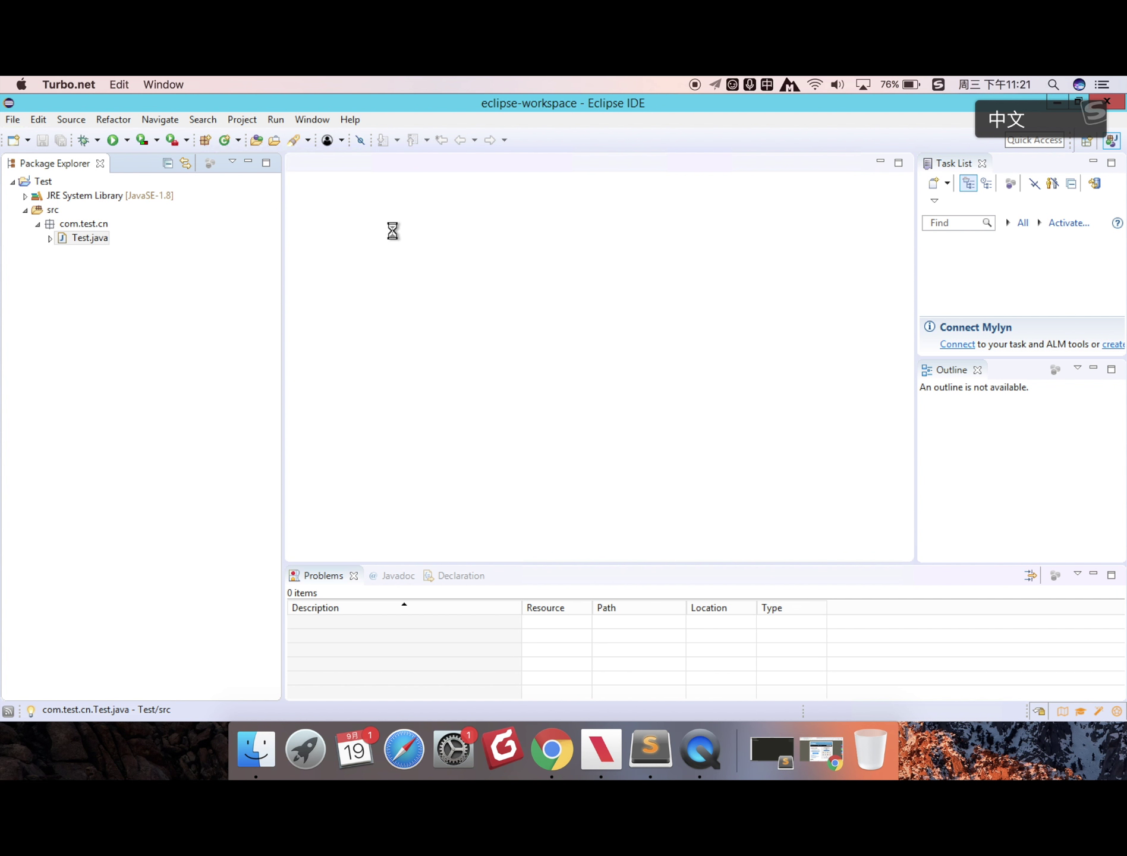
Step: Write an empty method public static void main() with its braces inside the Test class
left_click(391, 223)
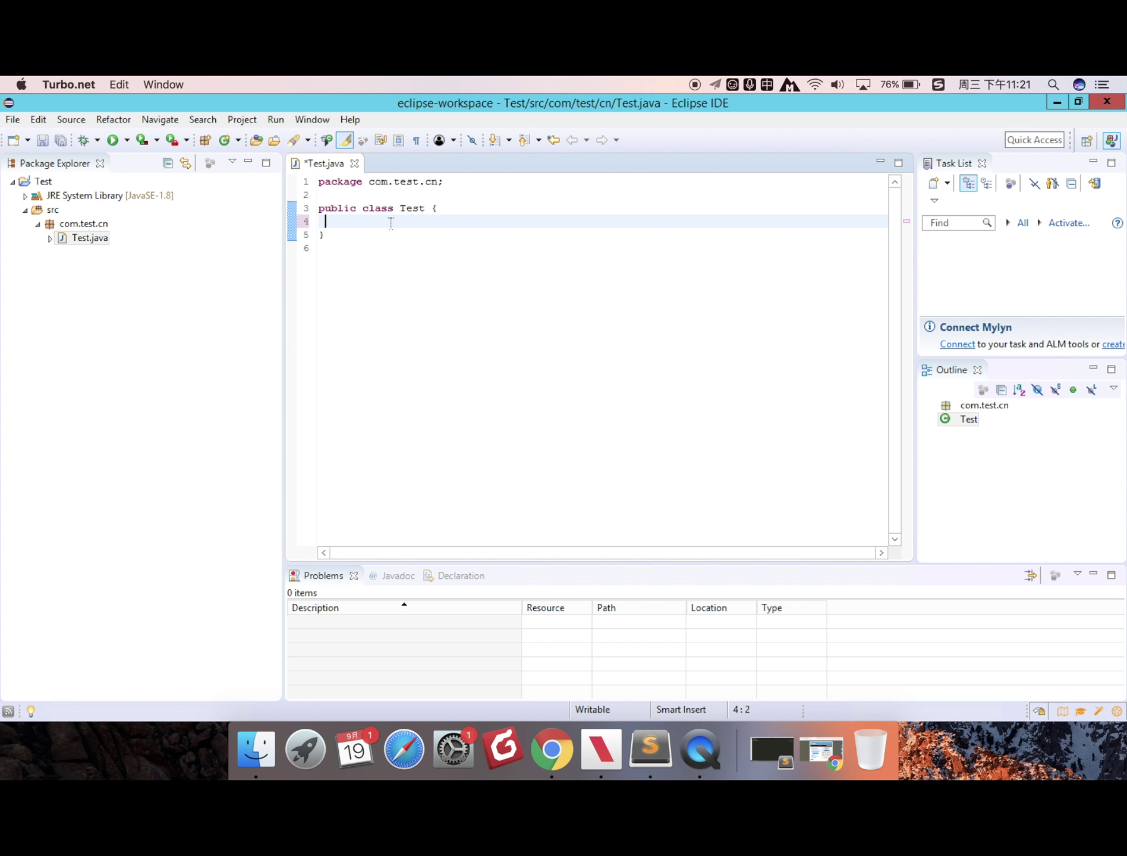
type("public void")
key("BackSpace")
key("BackSpace")
key("BackSpace")
key("BackSpace")
key("BackSpace")
type("static")
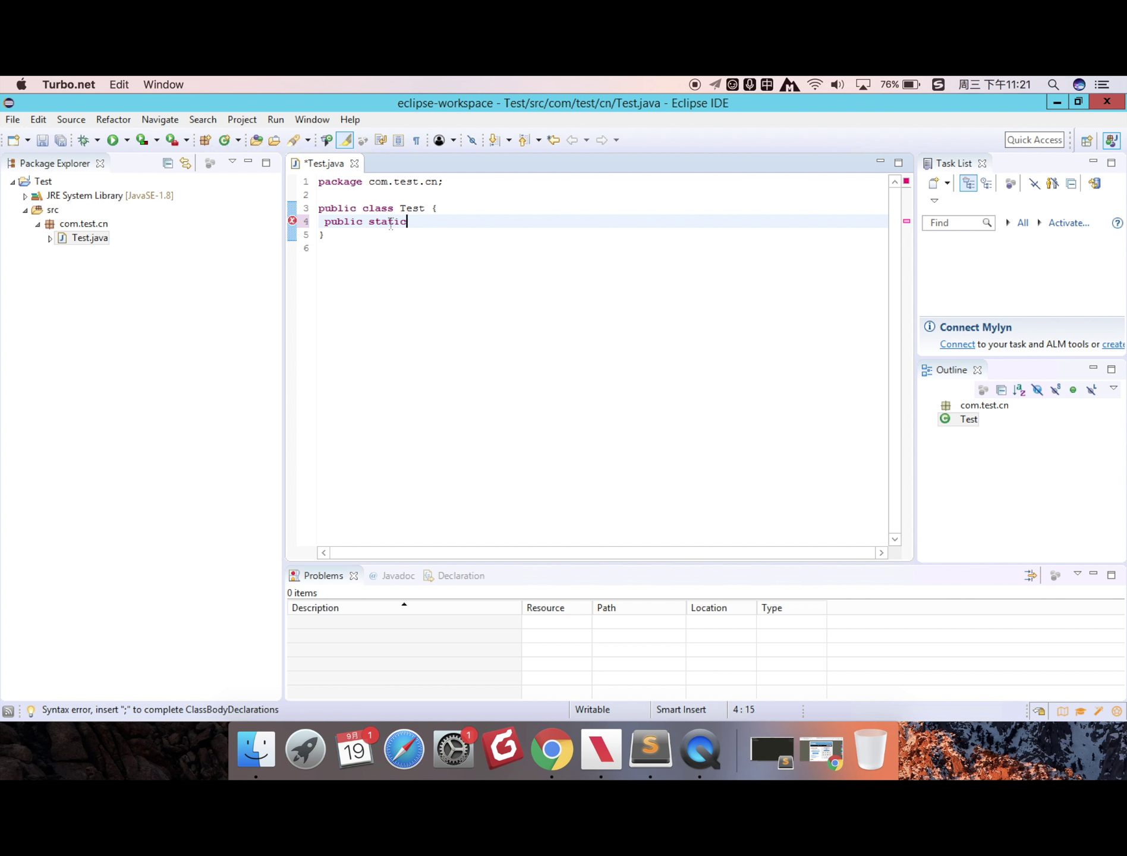
type(" void main() {")
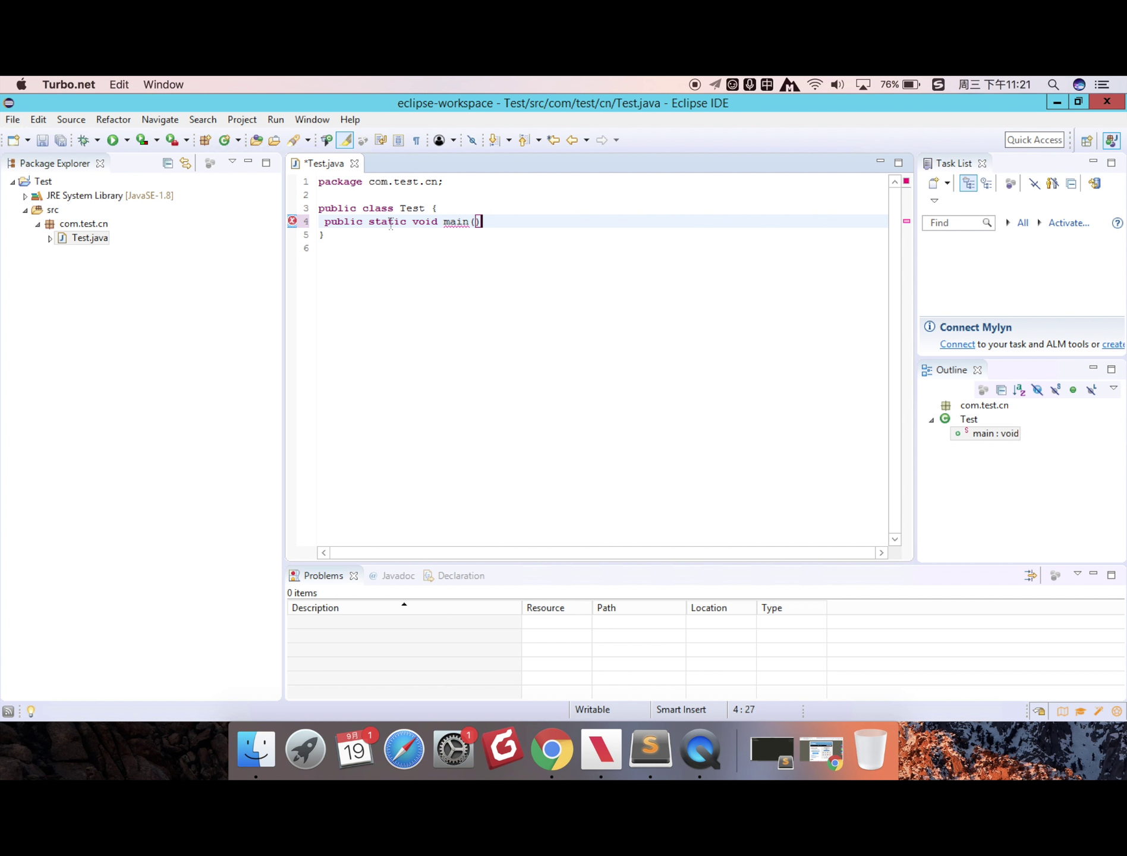
key("Return")
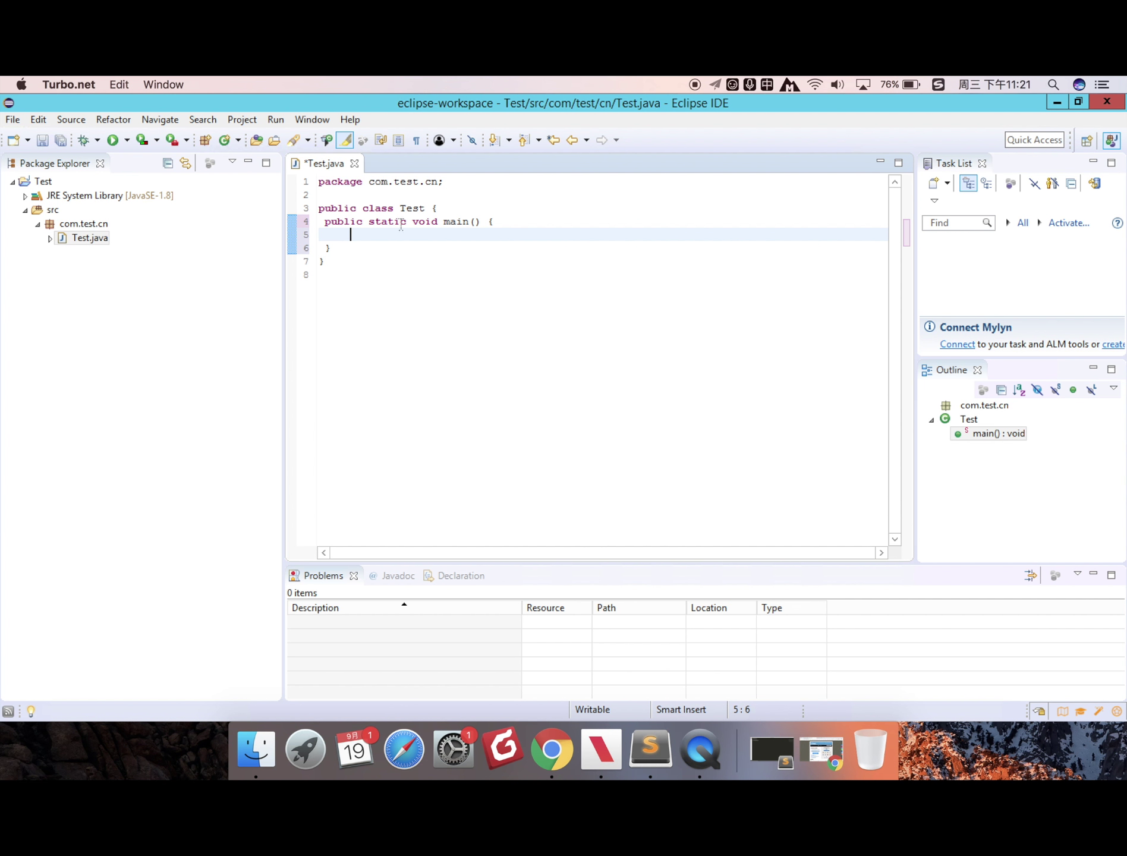
Step: Add the parameter String[] args to the main method's parentheses
left_click(475, 222)
type("S")
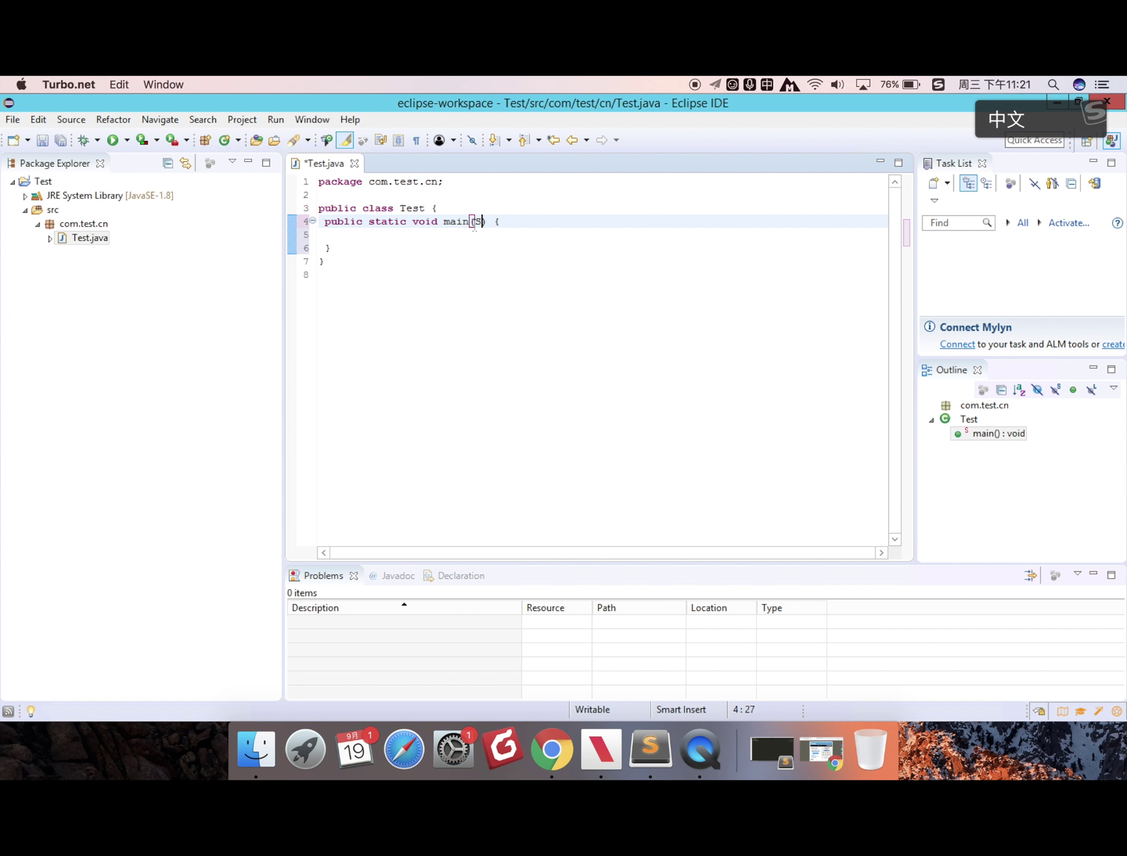
type("tring")
key("shift")
key("BackSpace")
type("[] arg")
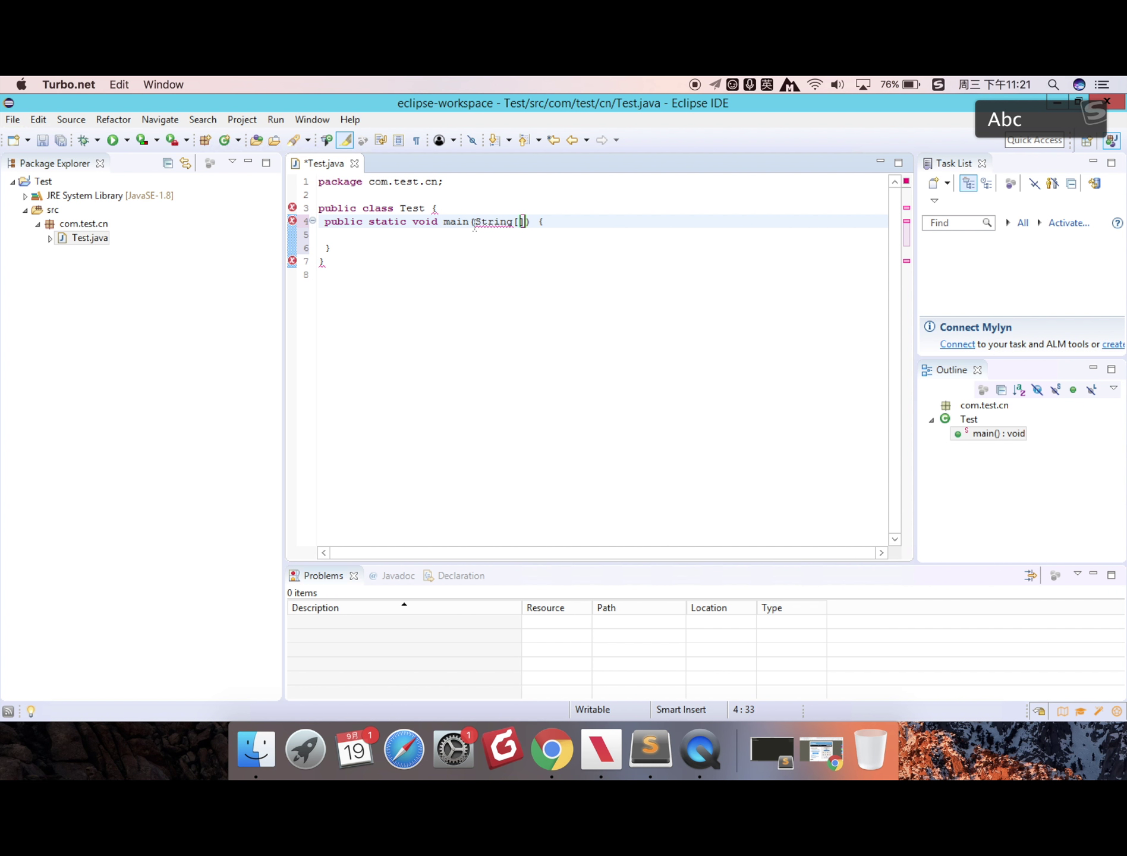
type("s")
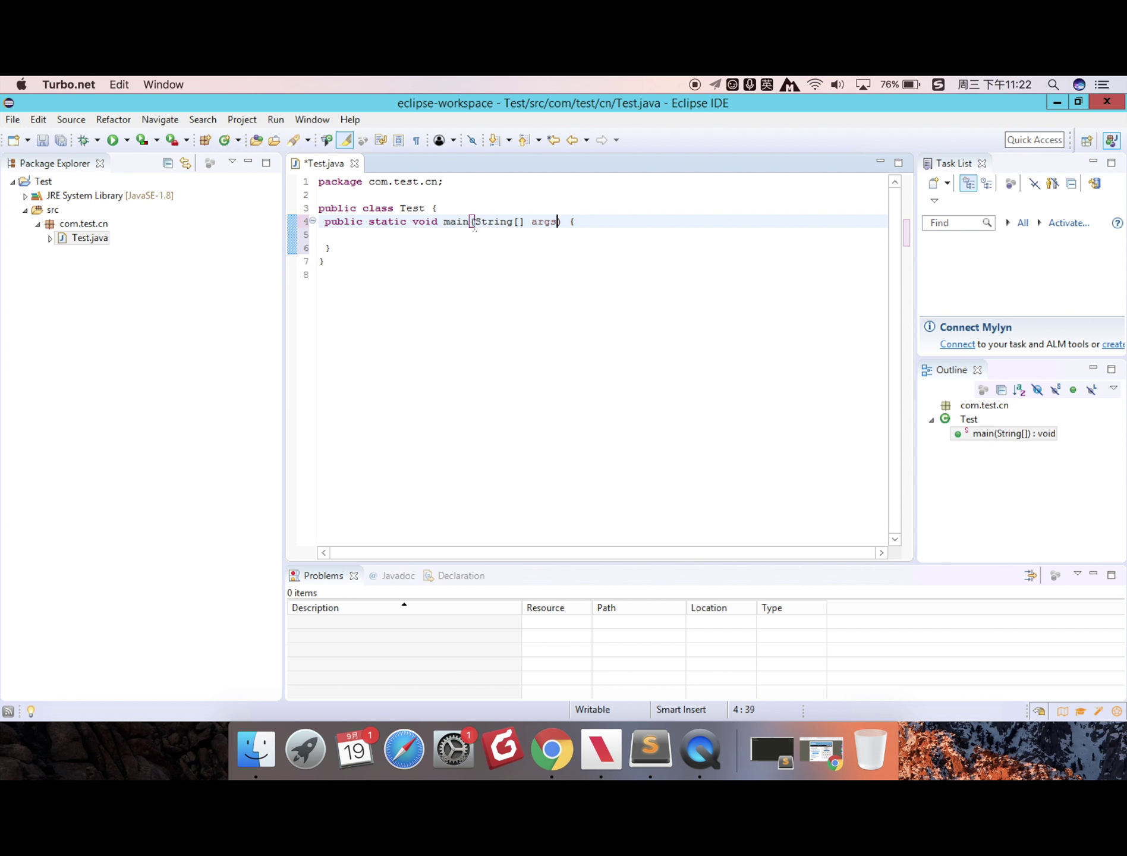
Step: Begin a statement in the main method's body with System and complete it with the suggested out field
left_click(409, 240)
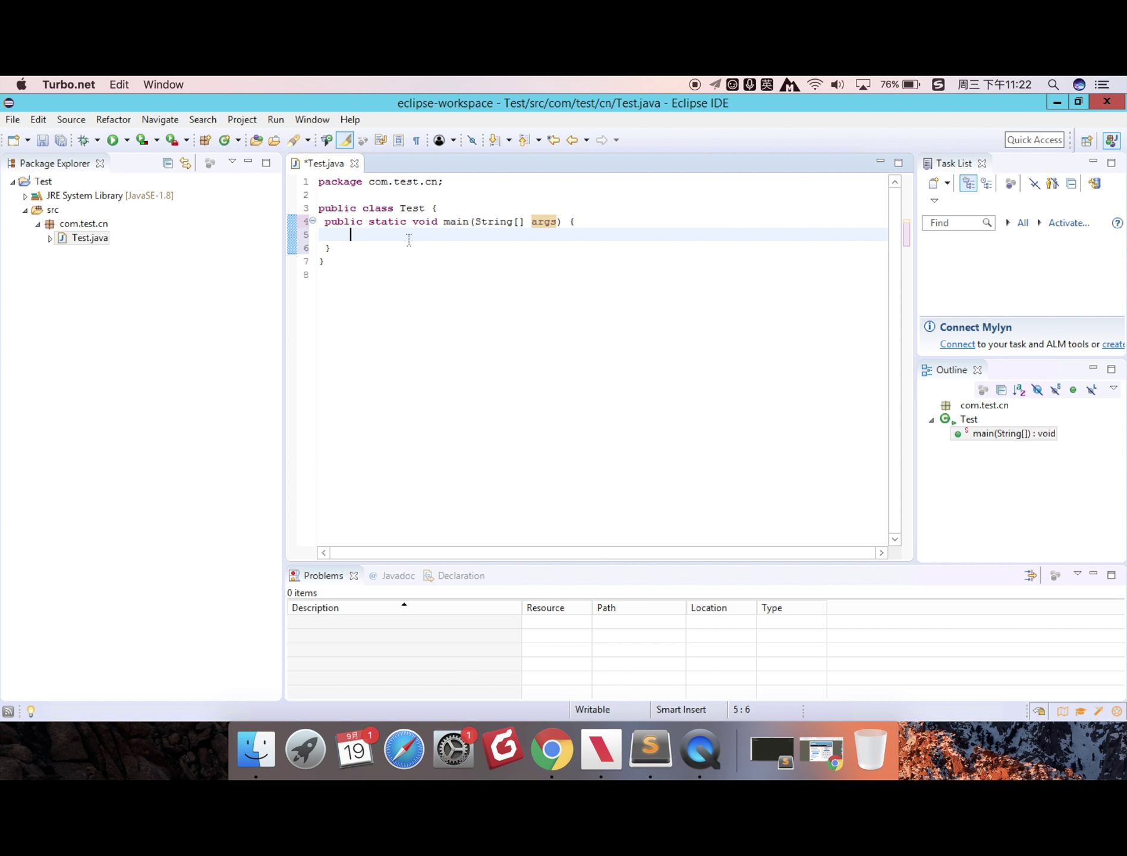
type("sys")
key("BackSpace")
key("BackSpace")
key("BackSpace")
key("BackSpace")
type("sys")
key("BackSpace")
key("BackSpace")
key("BackSpace")
key("Caps_Lock")
type("S")
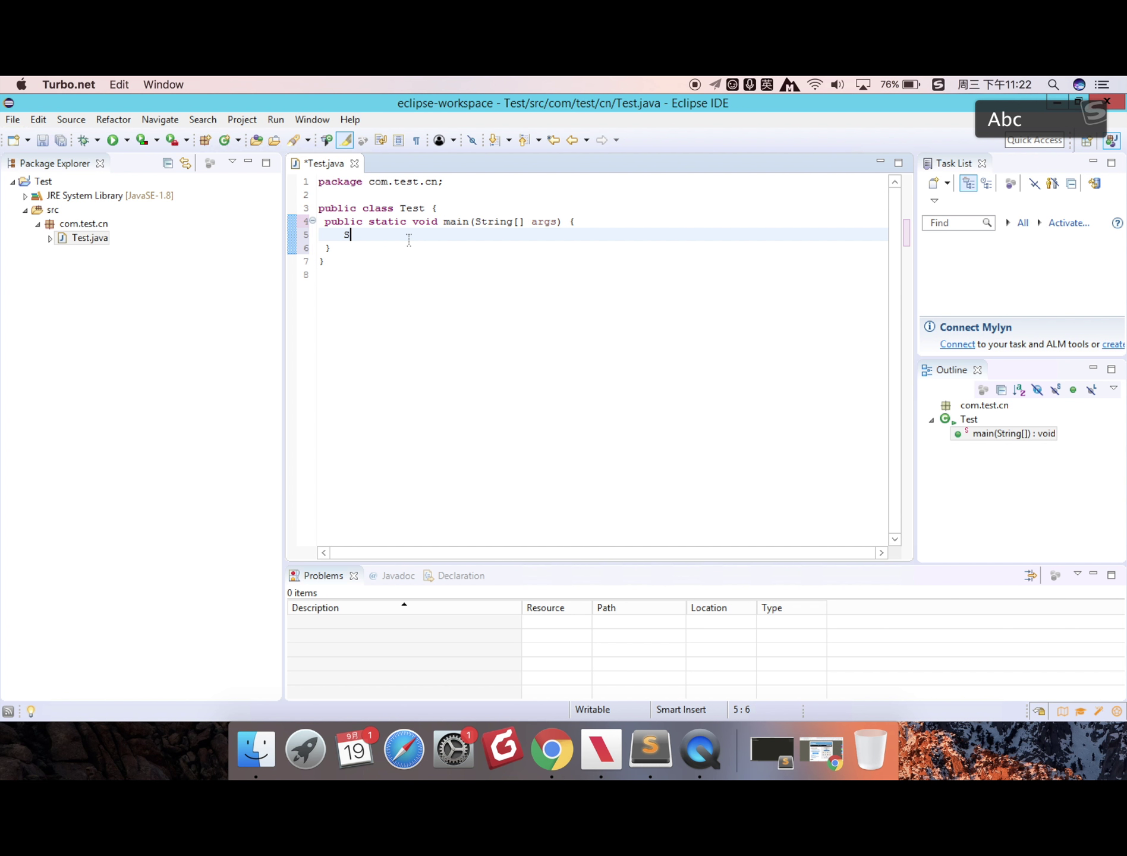
type("ys")
key("BackSpace")
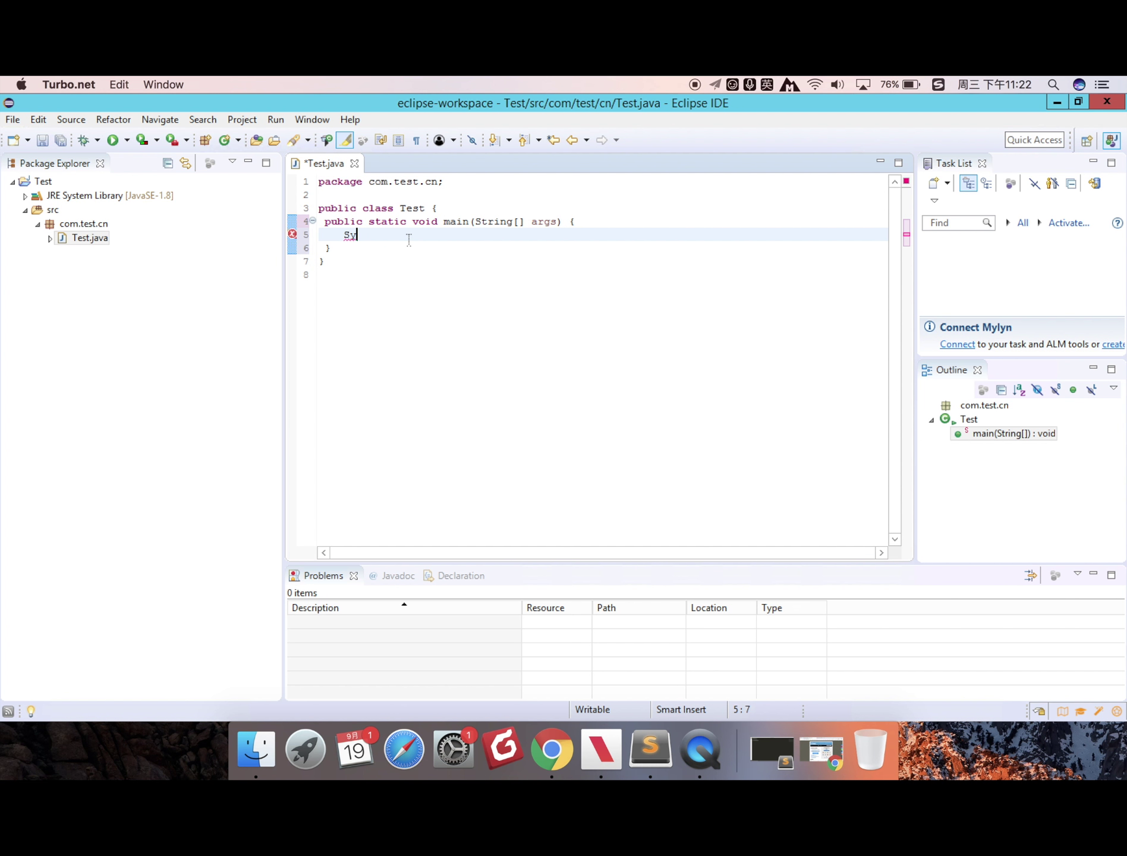
type("stem.")
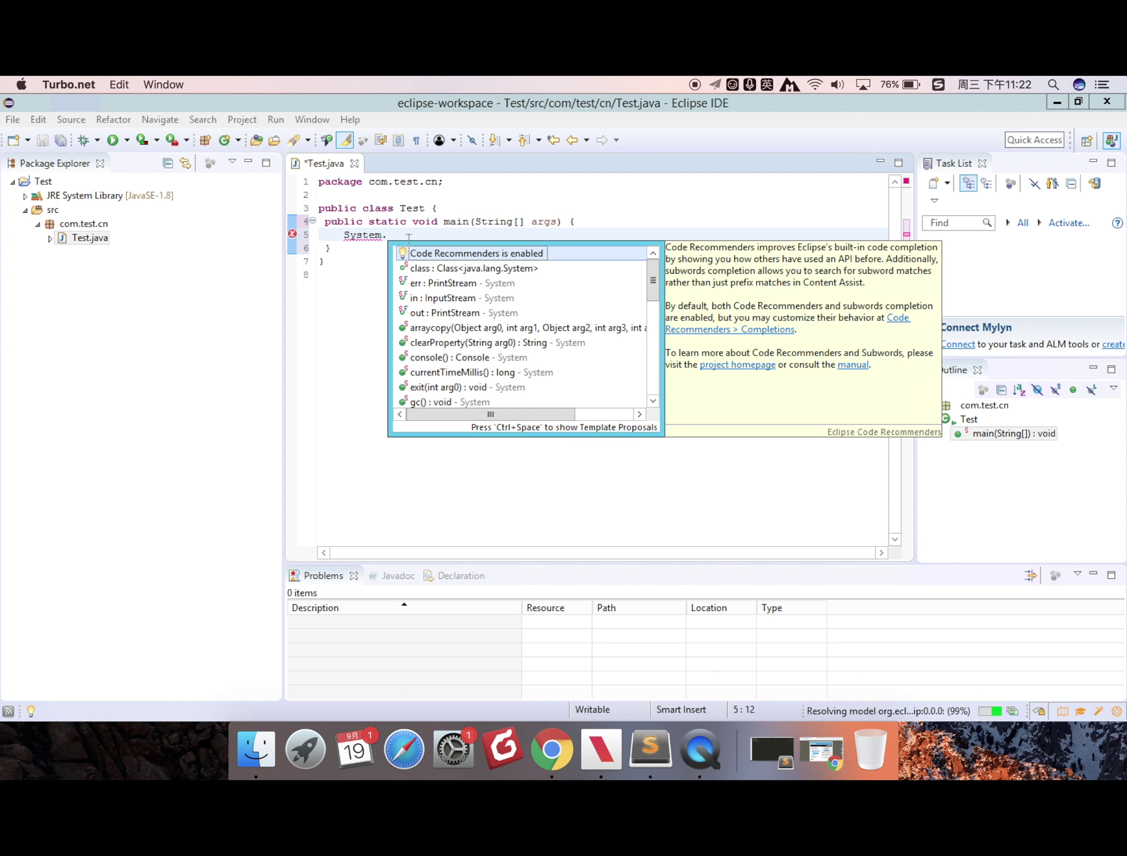
left_click(432, 313)
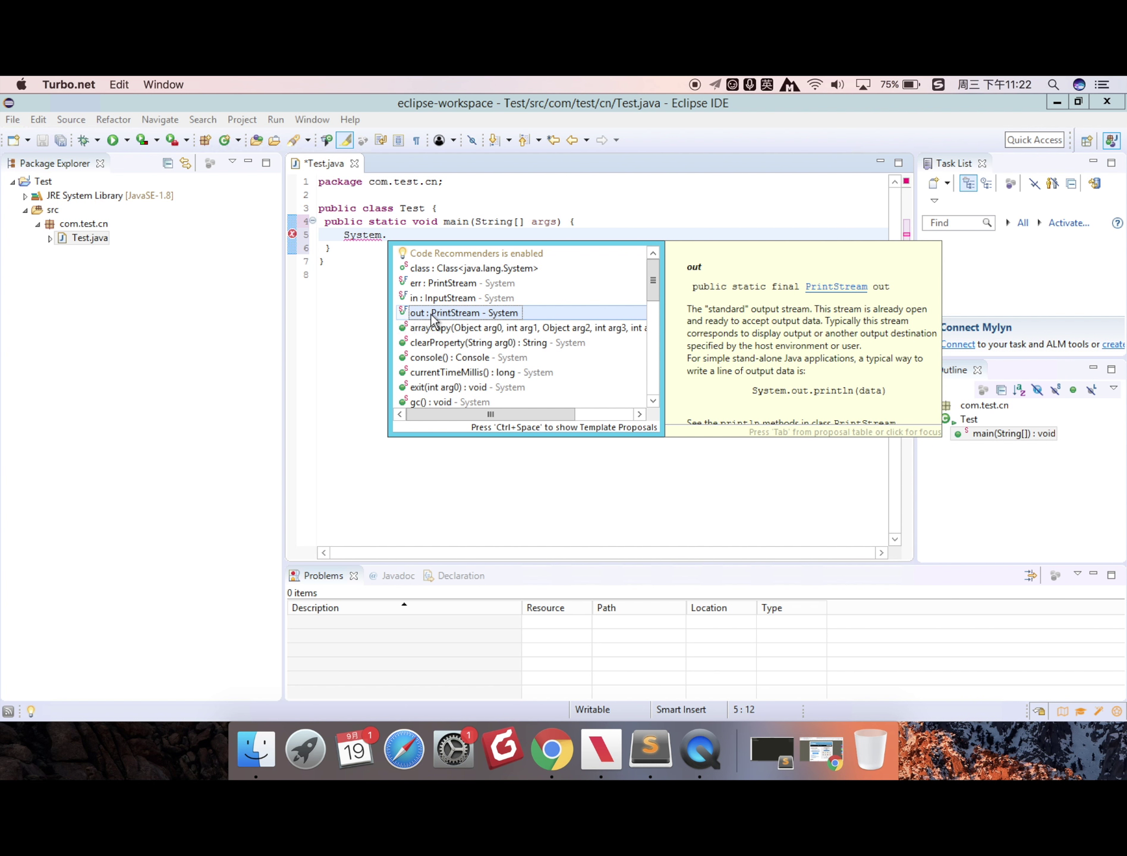
double_click(431, 313)
Step: Complete the statement with a suggested print call that outputs the text "1111111"
type(".pr")
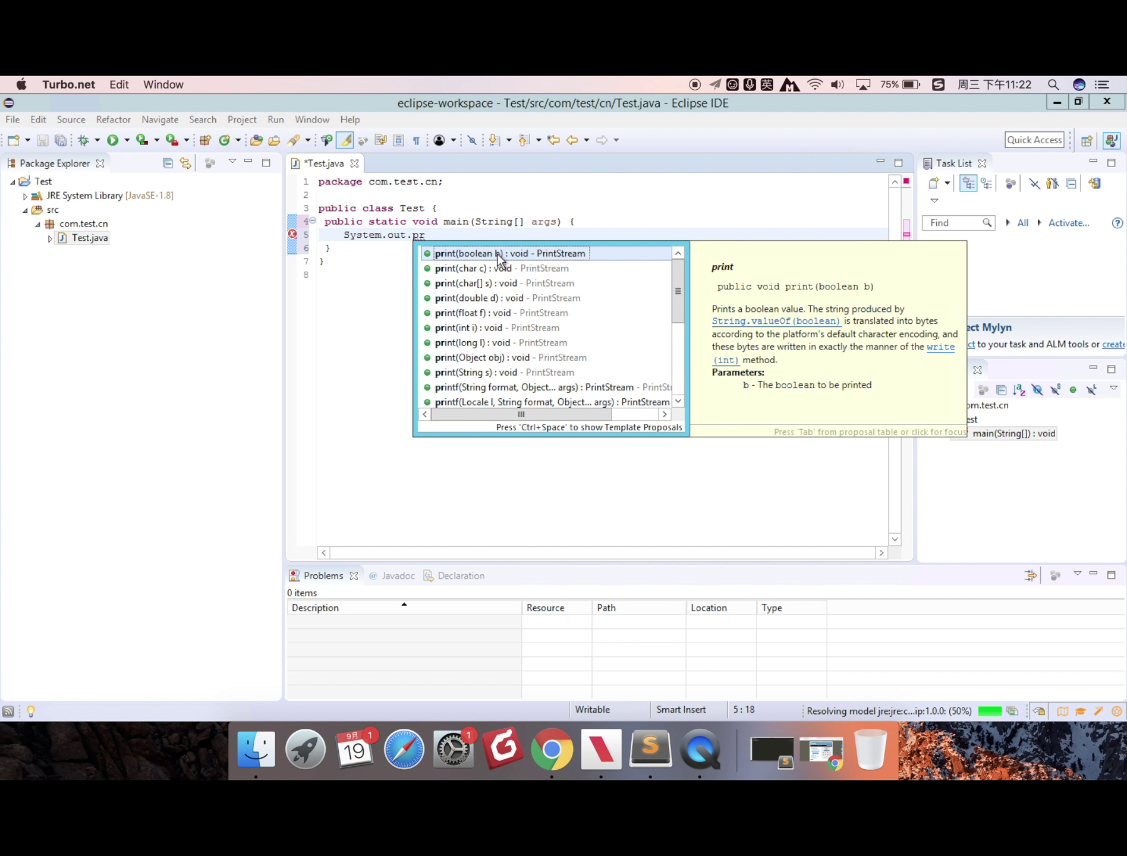
double_click(498, 260)
type("\"1111")
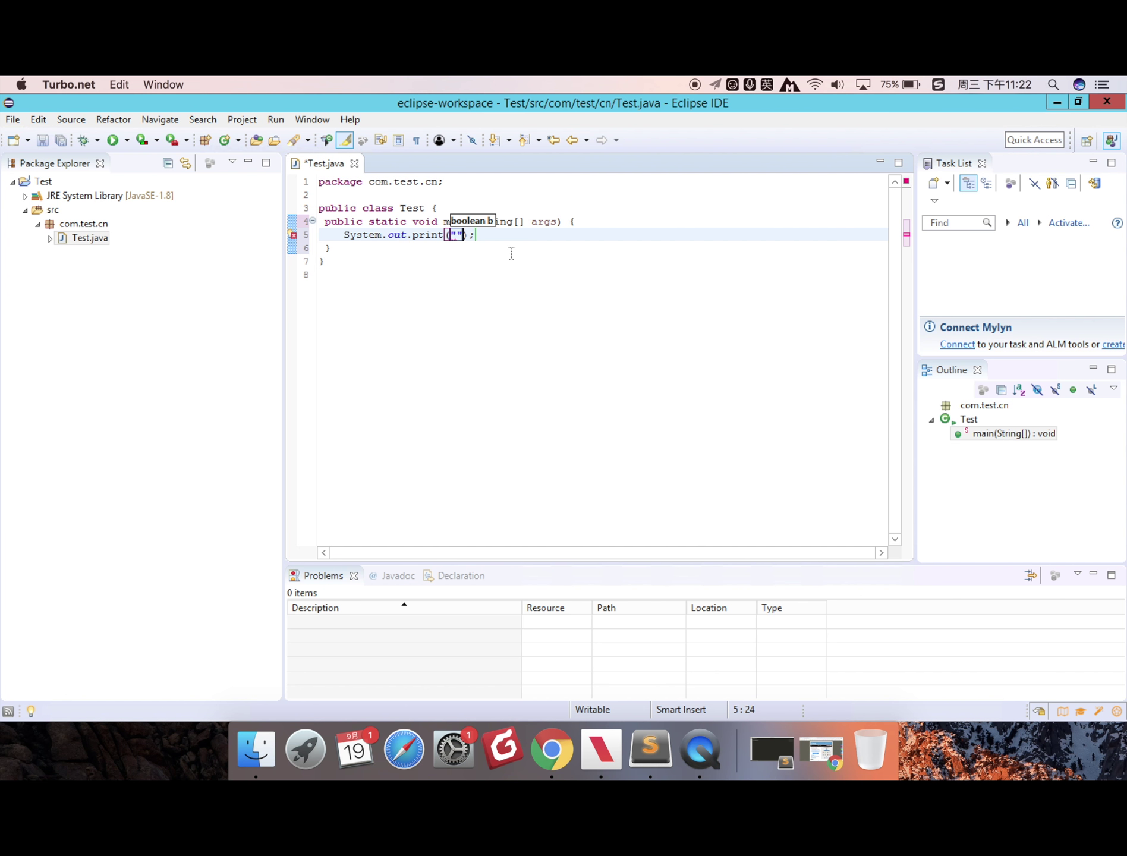
type("111")
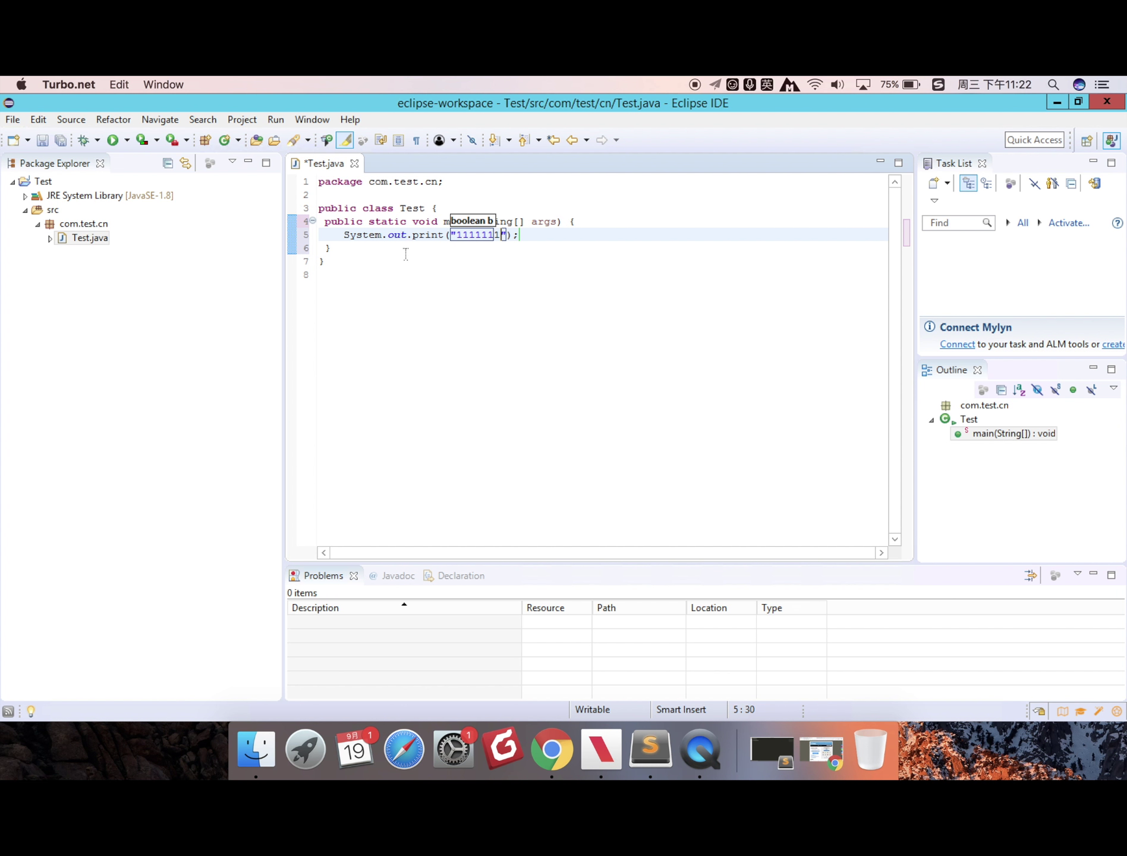
Step: Run the Test class as a Java application, saving Test.java before launching
right_click(408, 380)
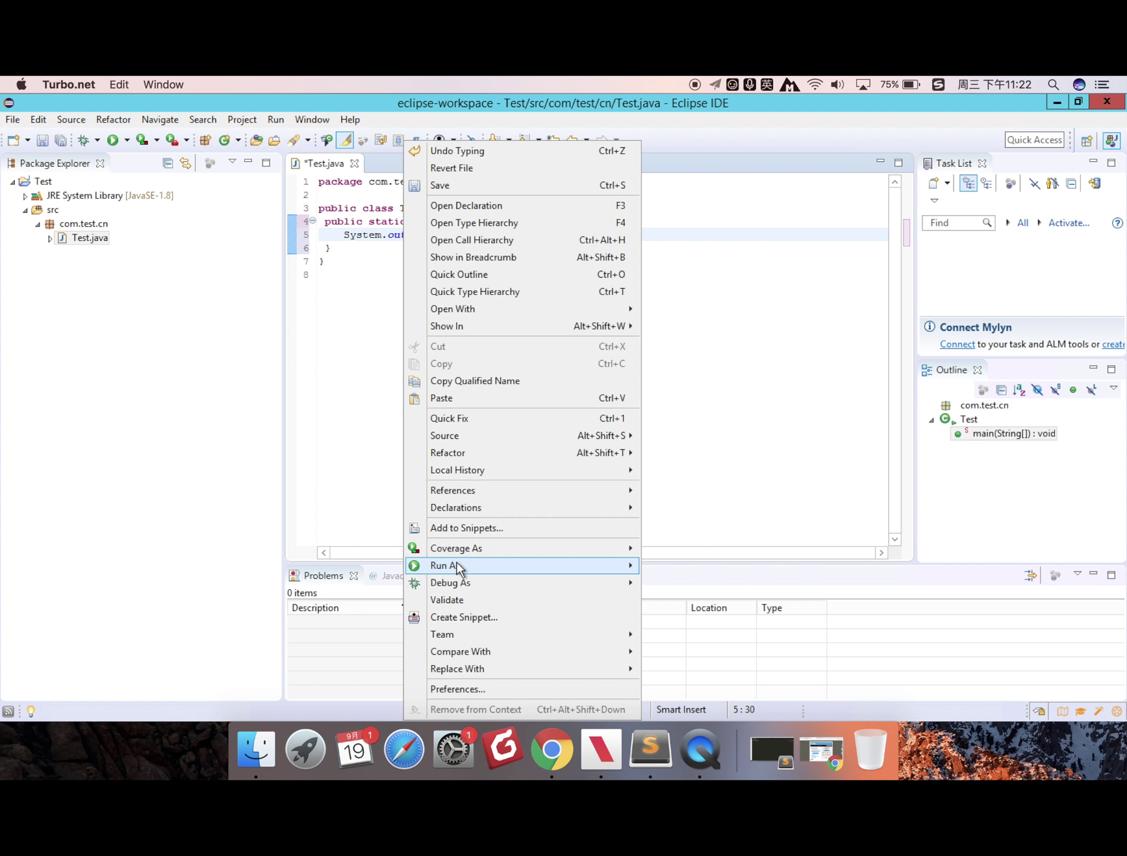
mouse_move(601, 551)
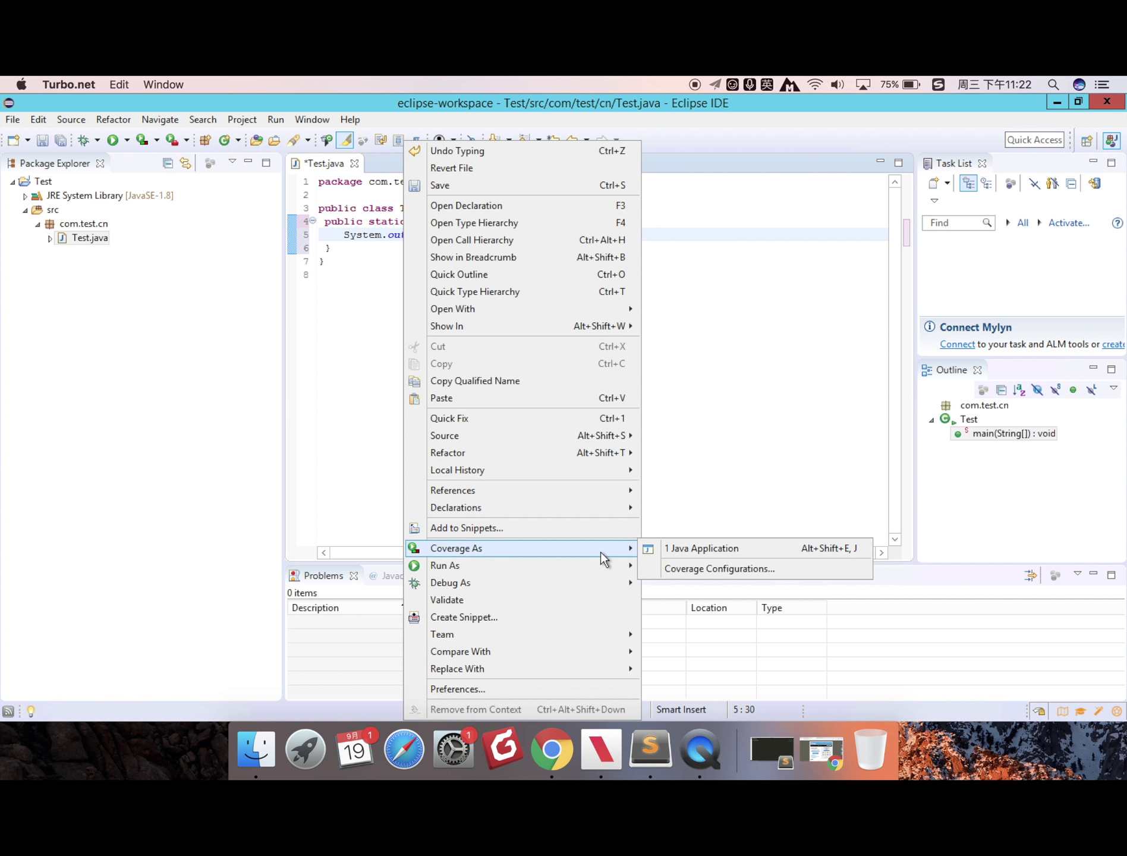
left_click(689, 568)
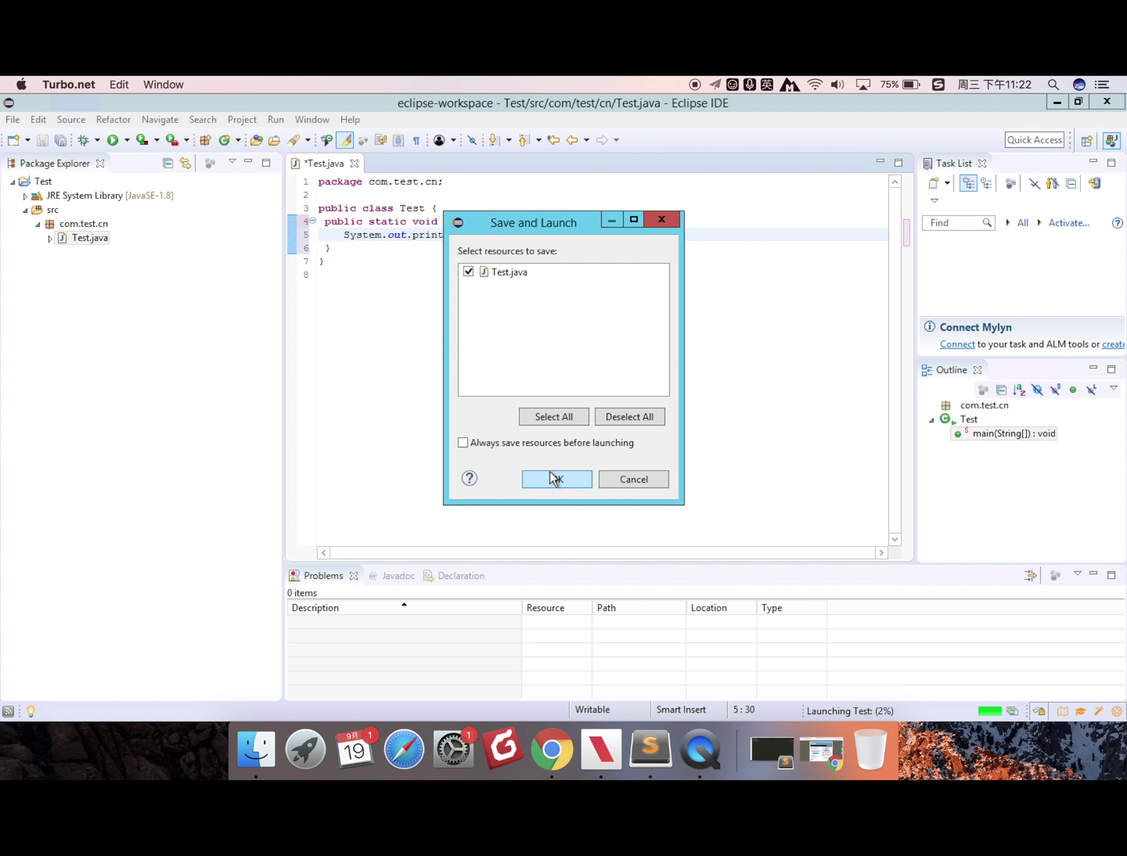
left_click(554, 478)
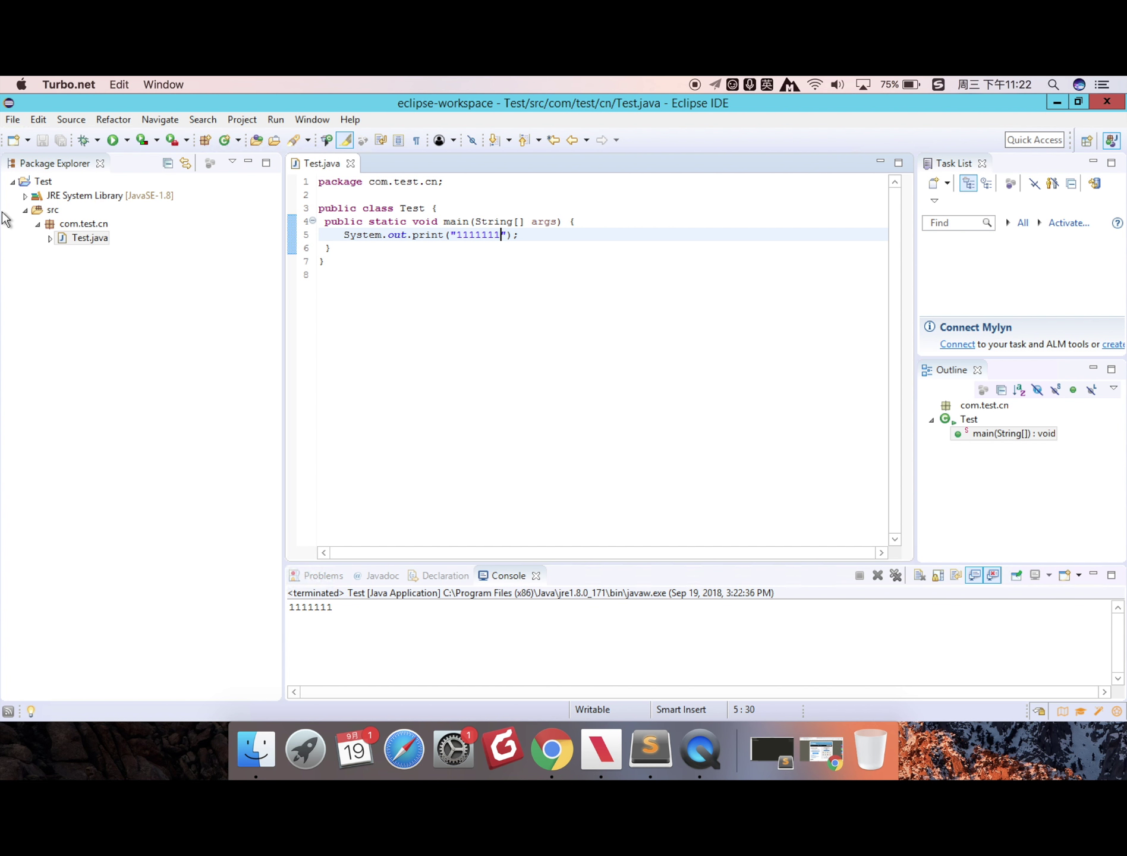
Step: Look at the contents of the JRE System Library, collapse it again, and exit Eclipse
left_click(25, 196)
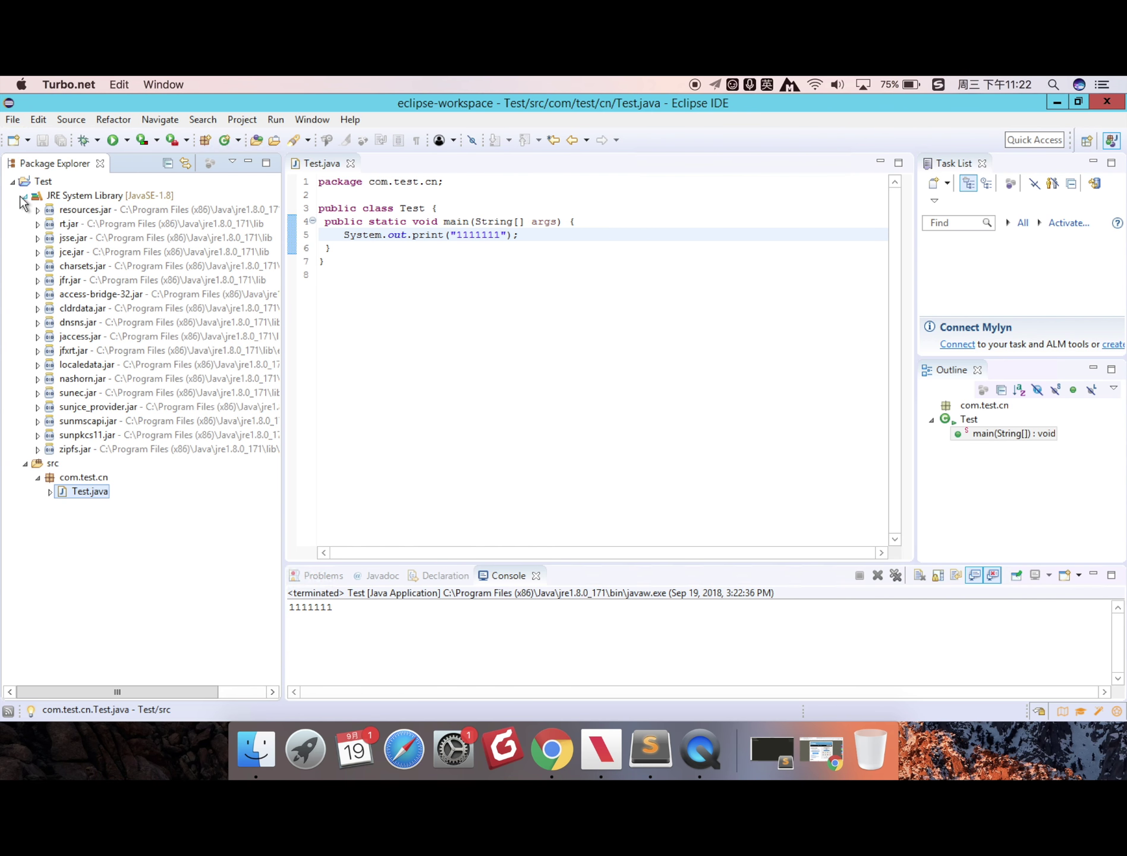
left_click(25, 196)
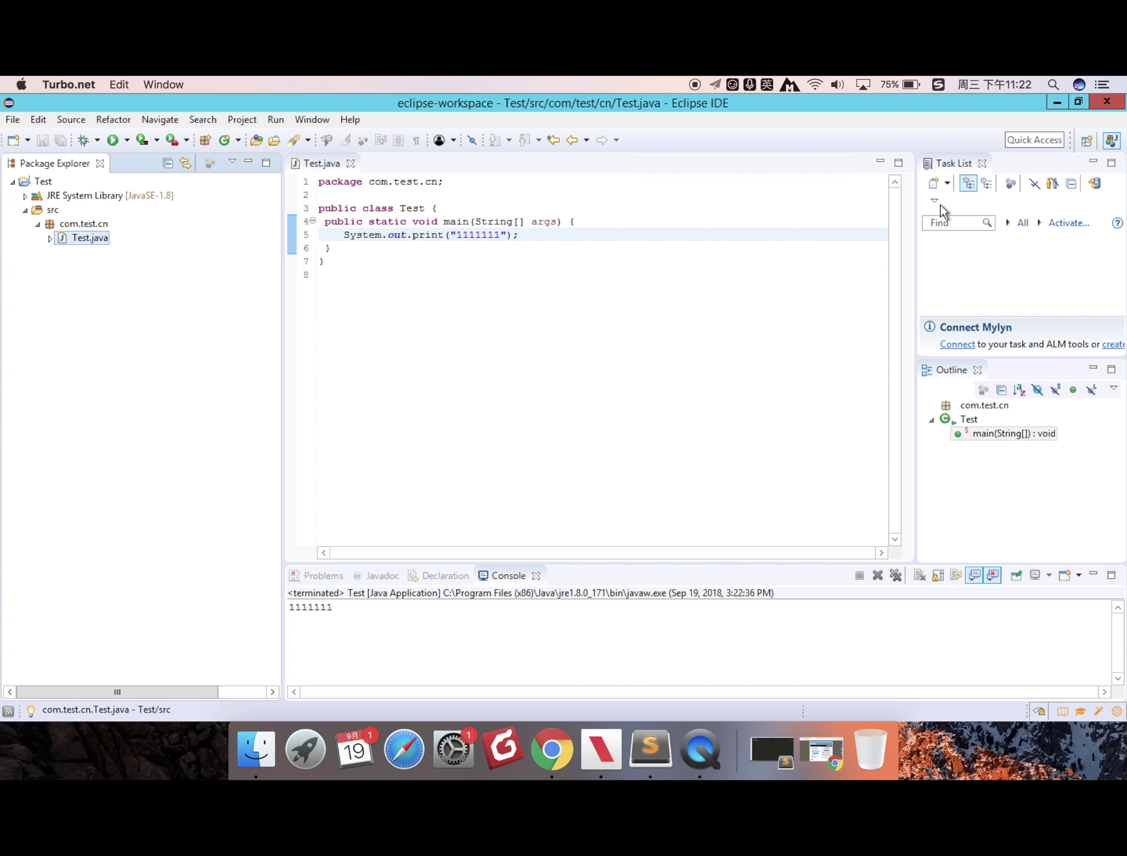
left_click(1098, 101)
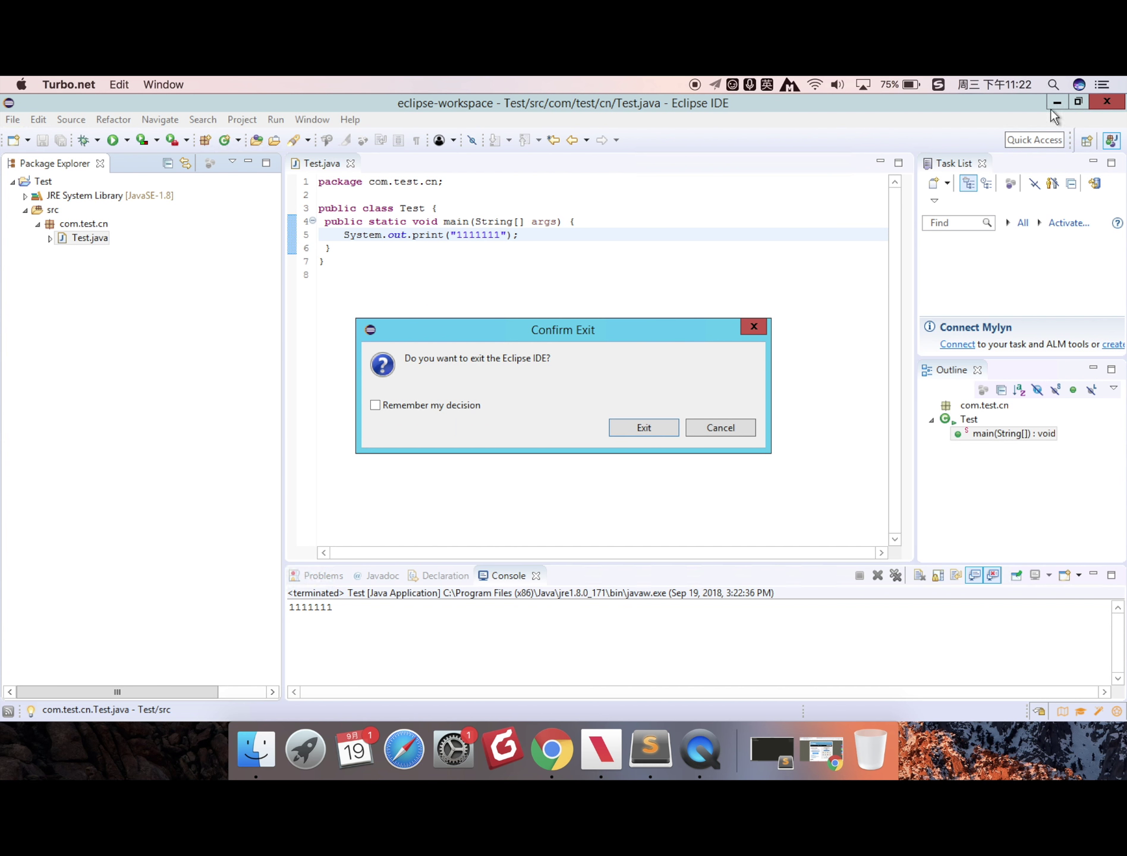
left_click(633, 419)
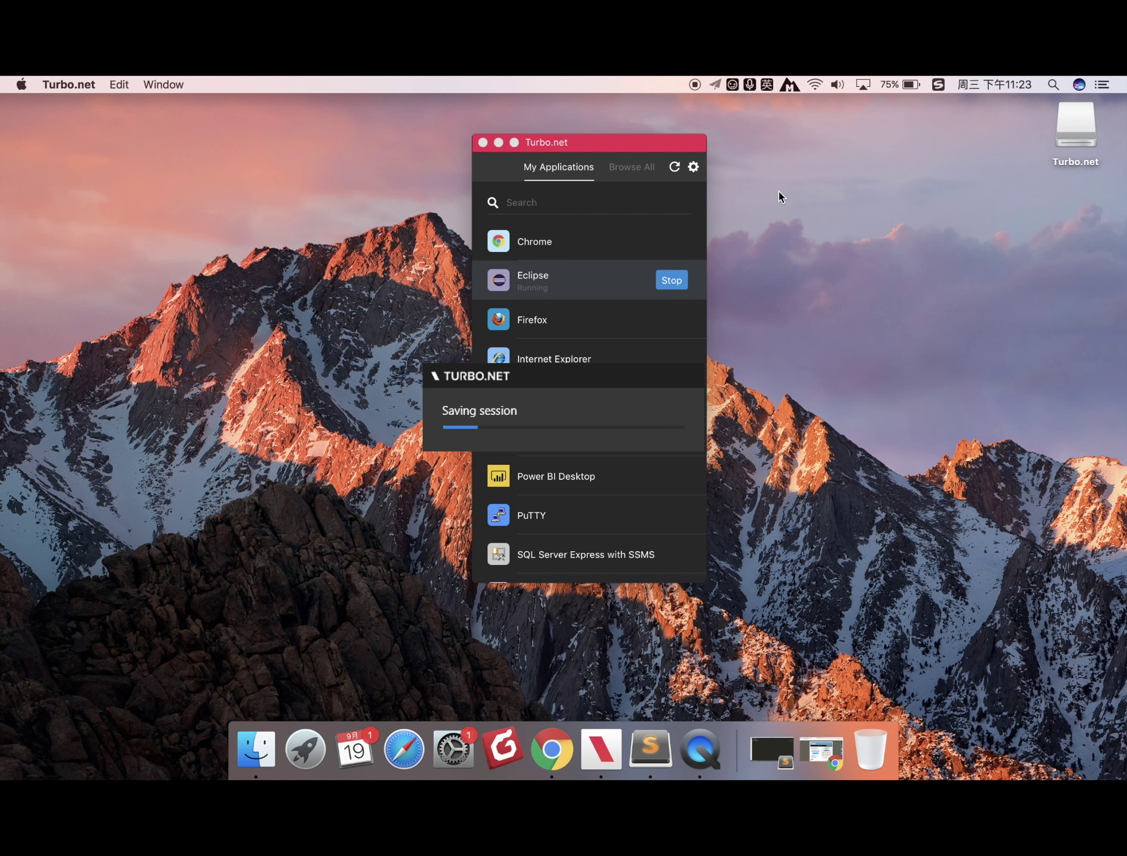
Step: Switch to the local Chrome to view the Turbo.net page, open a new tab, and minimize the window
left_click(552, 749)
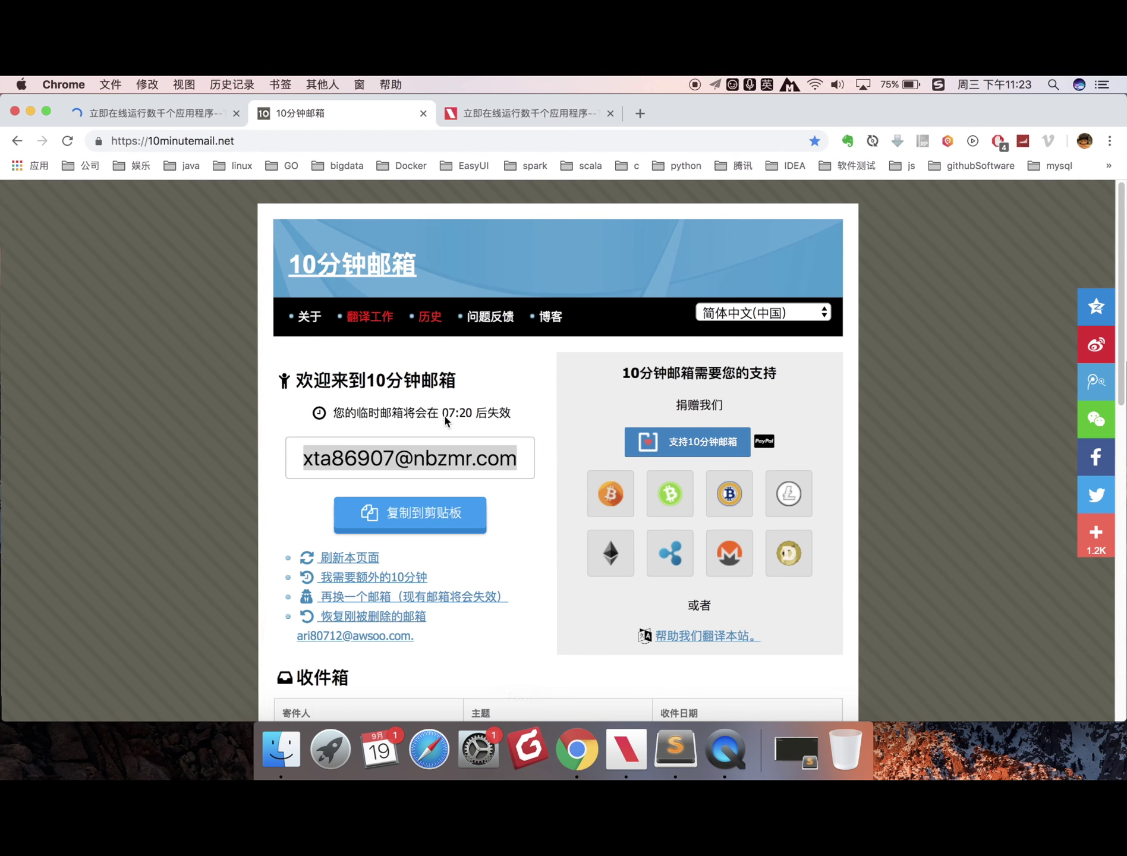
left_click(538, 113)
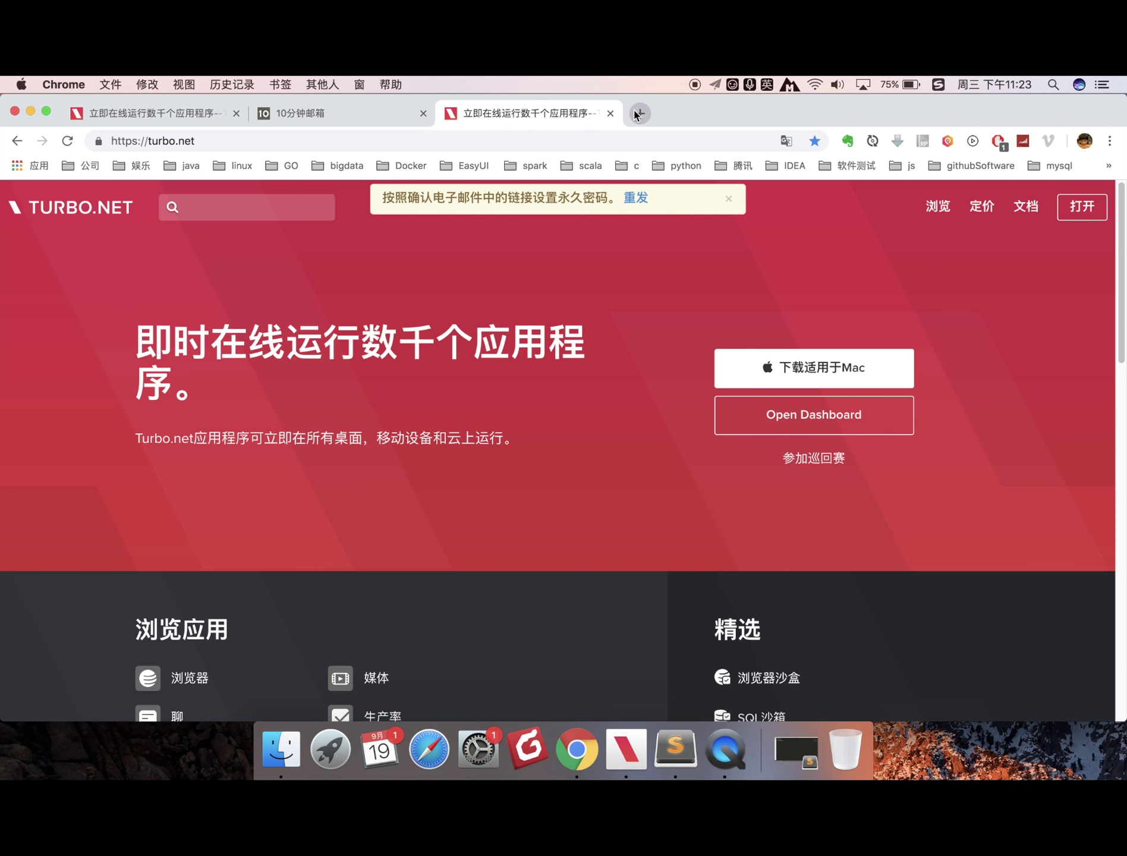
left_click(639, 113)
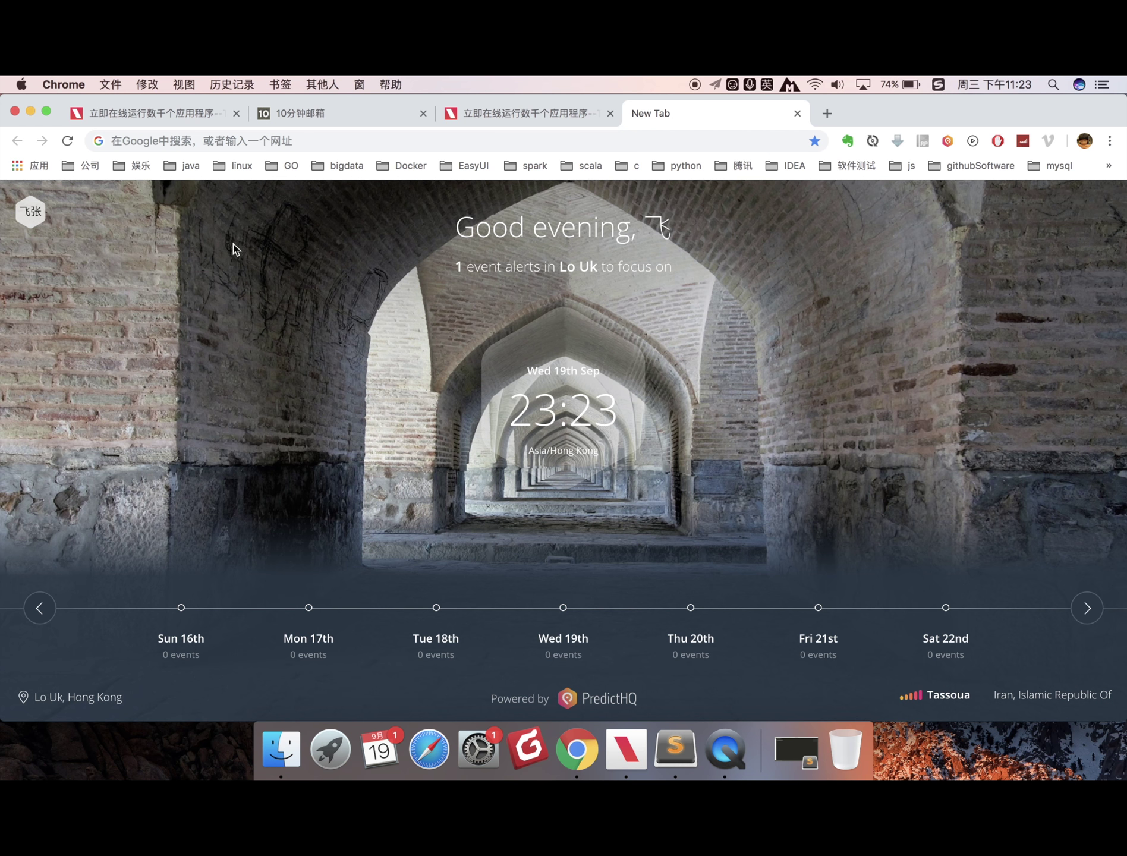
left_click(29, 112)
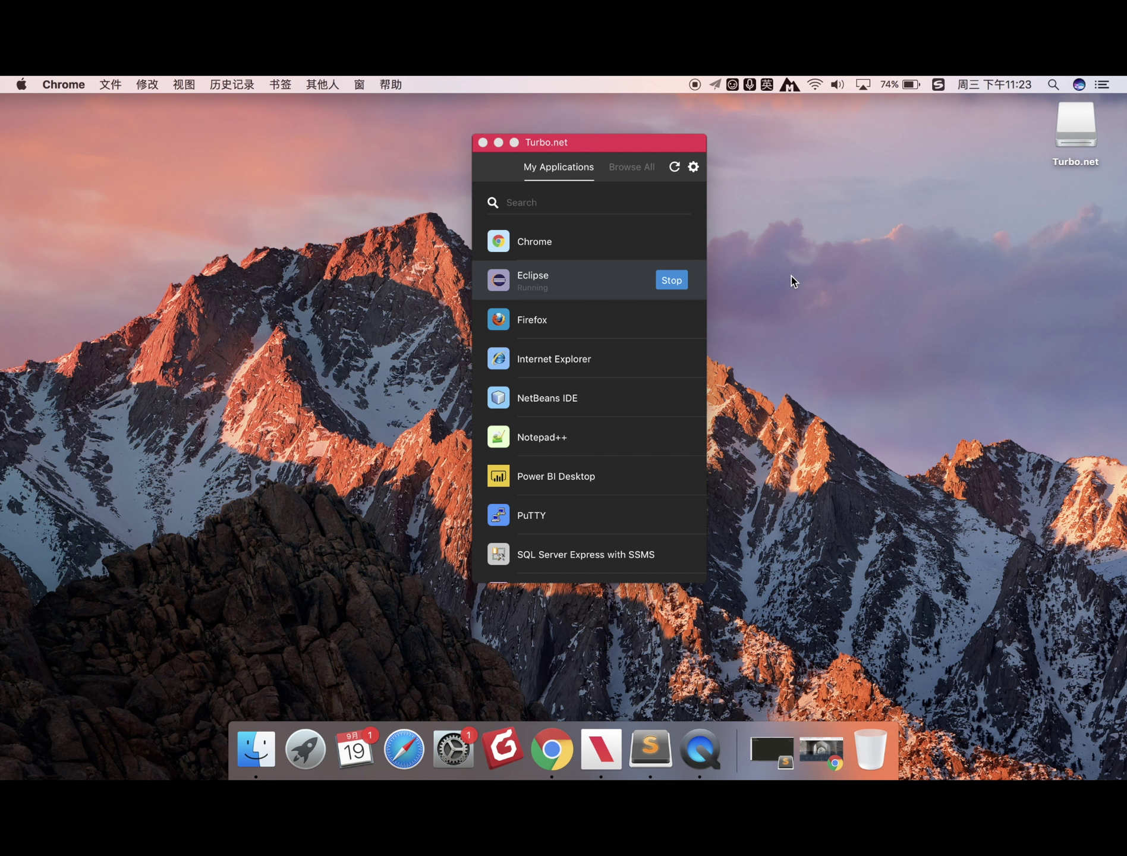
left_click(364, 488)
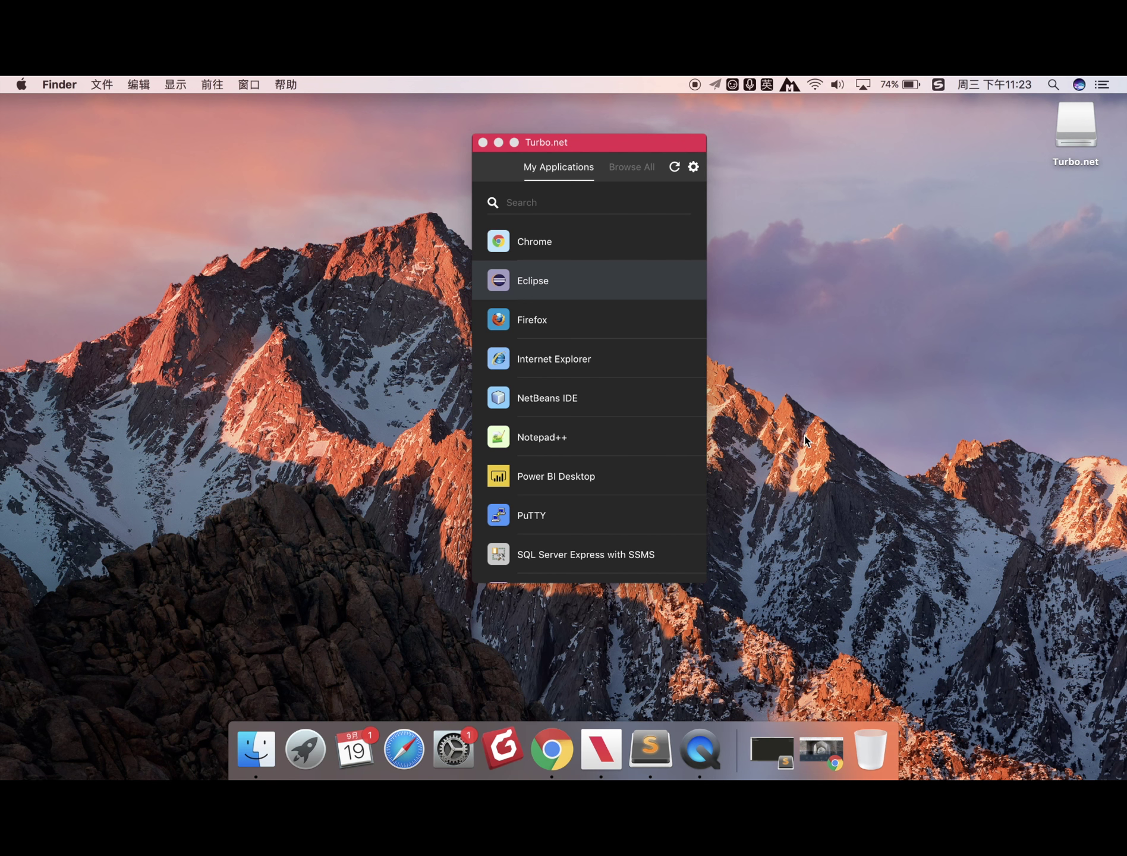